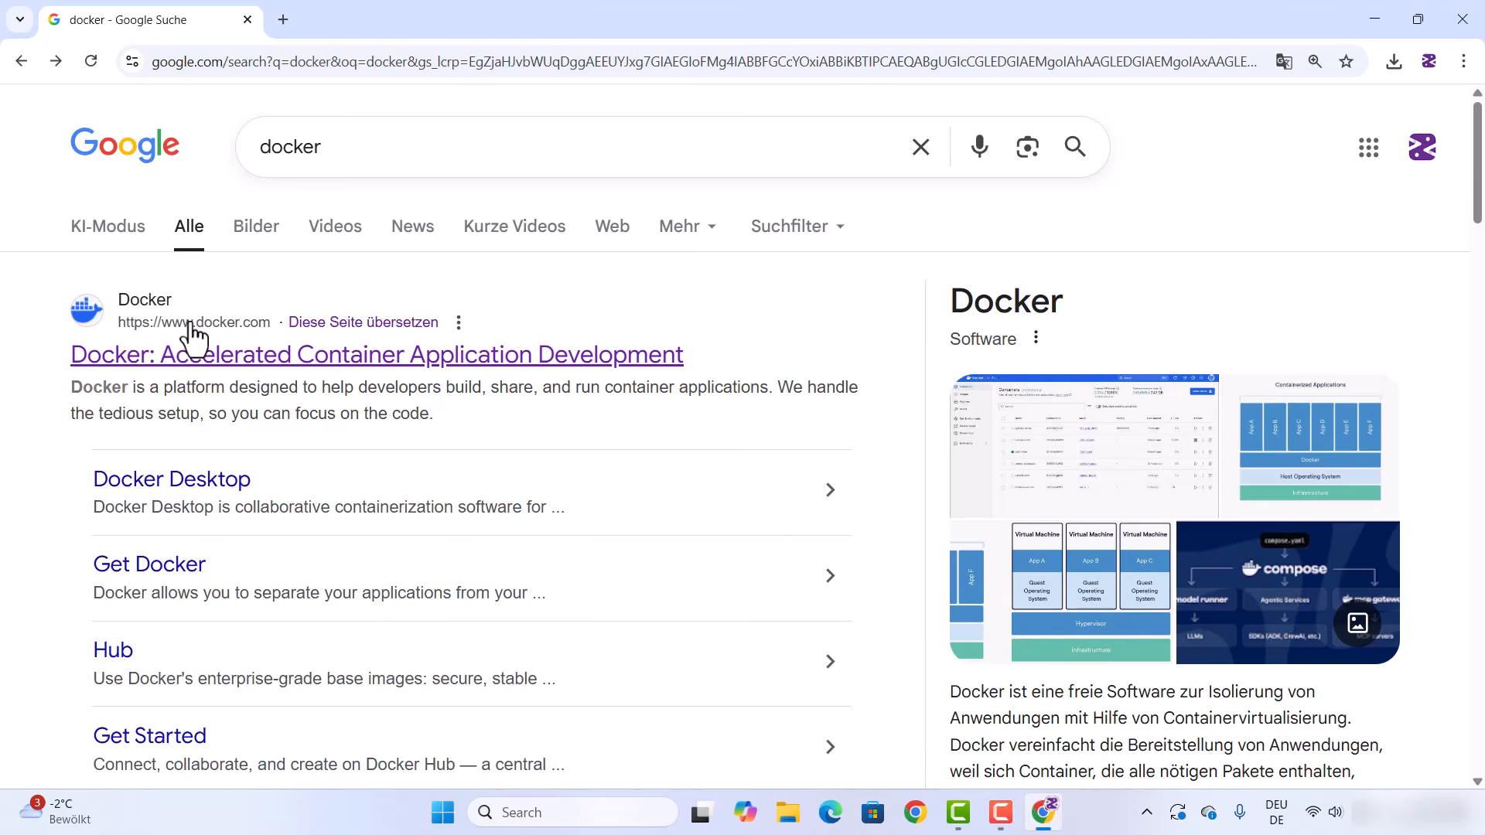
# Open Docker's official website from the search results and go to its developer documentation
pyautogui.click(374, 357)
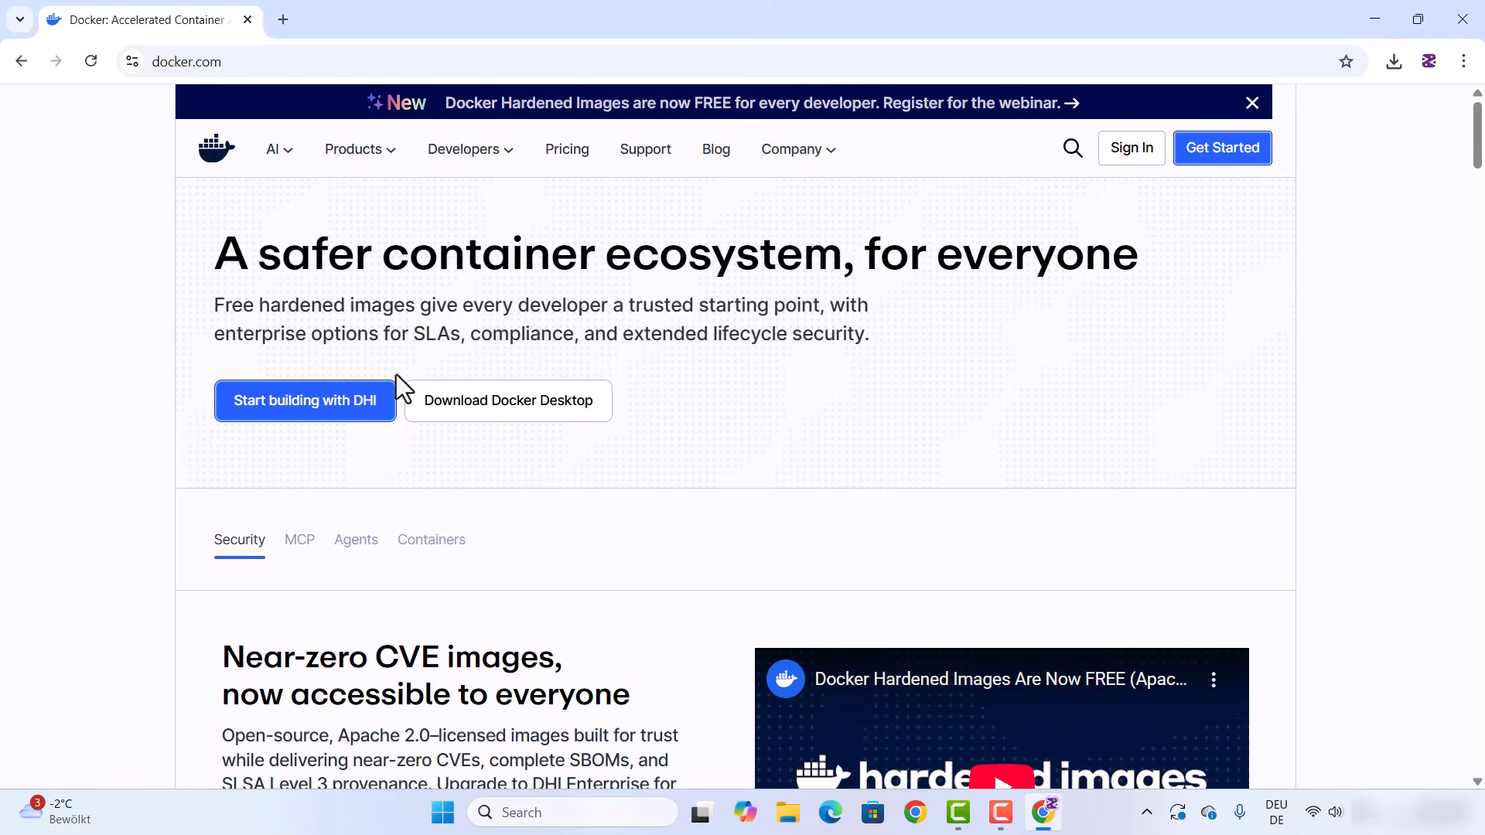
pyautogui.moveTo(456, 404)
pyautogui.moveTo(474, 169)
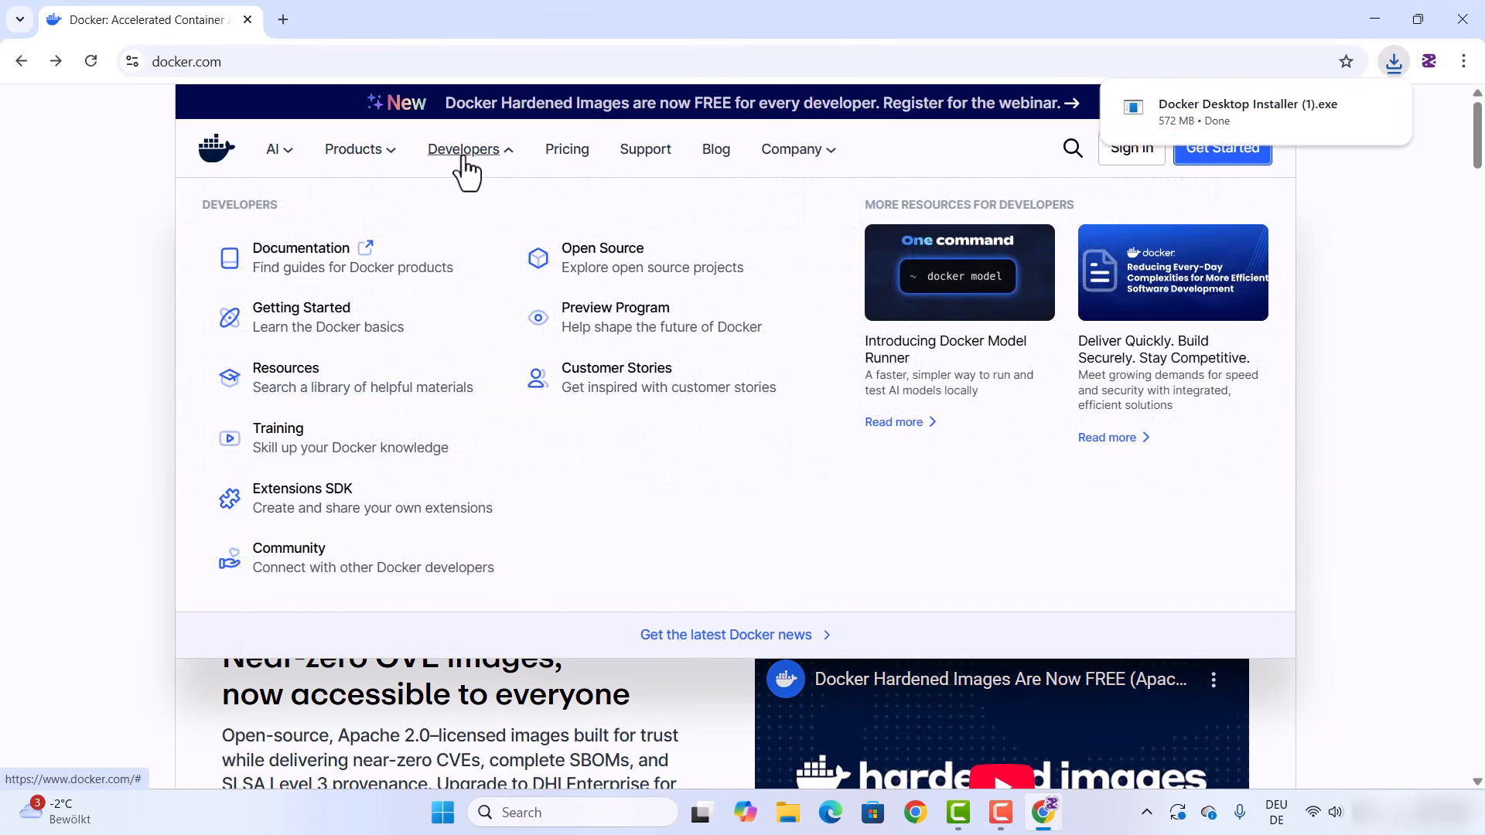
pyautogui.click(306, 254)
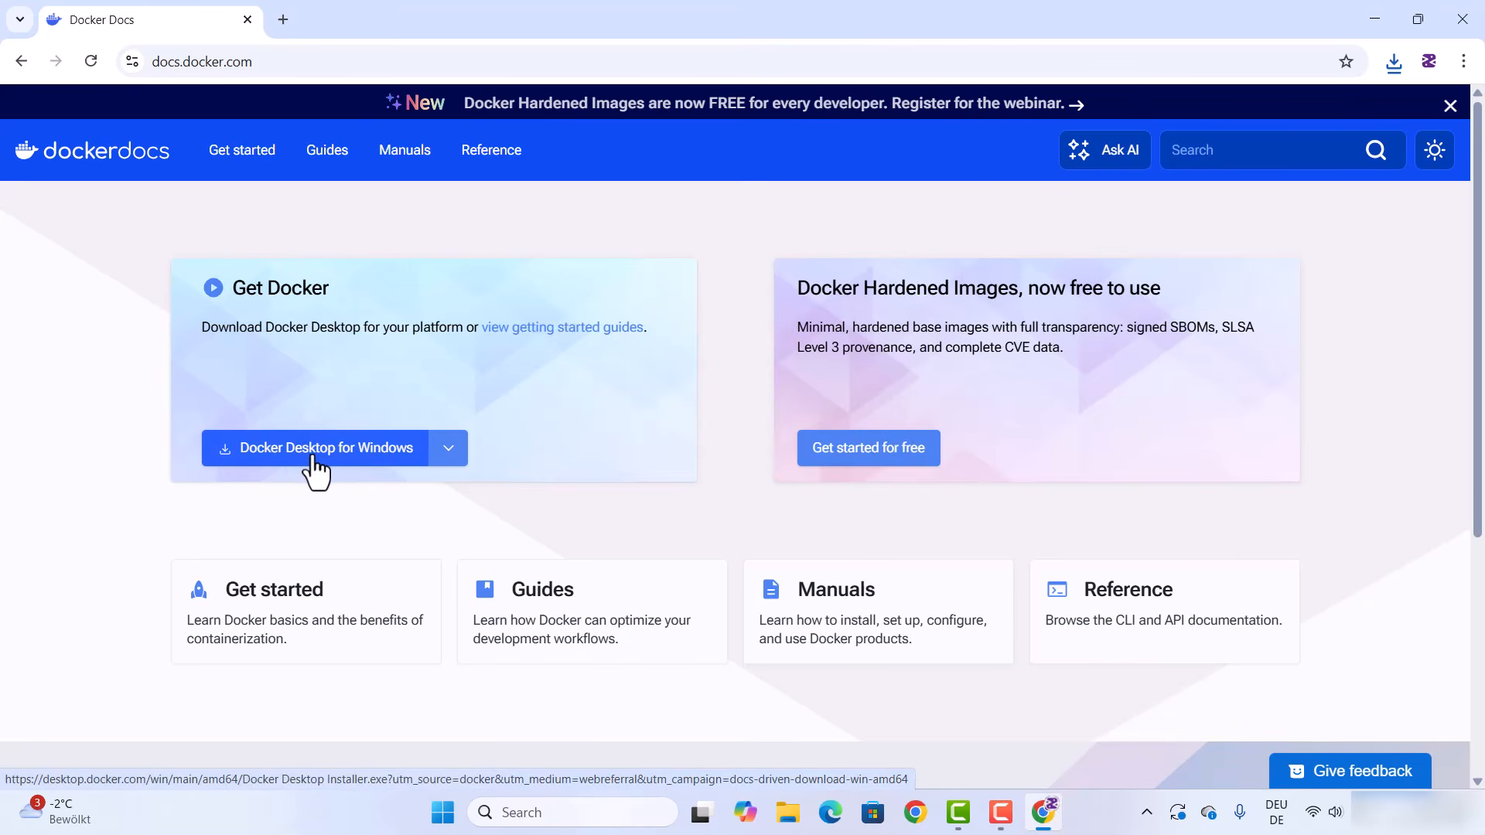
# Open the Docker Desktop for Windows installation page by way of the documentation's Get started and Get Docker pages
pyautogui.click(317, 623)
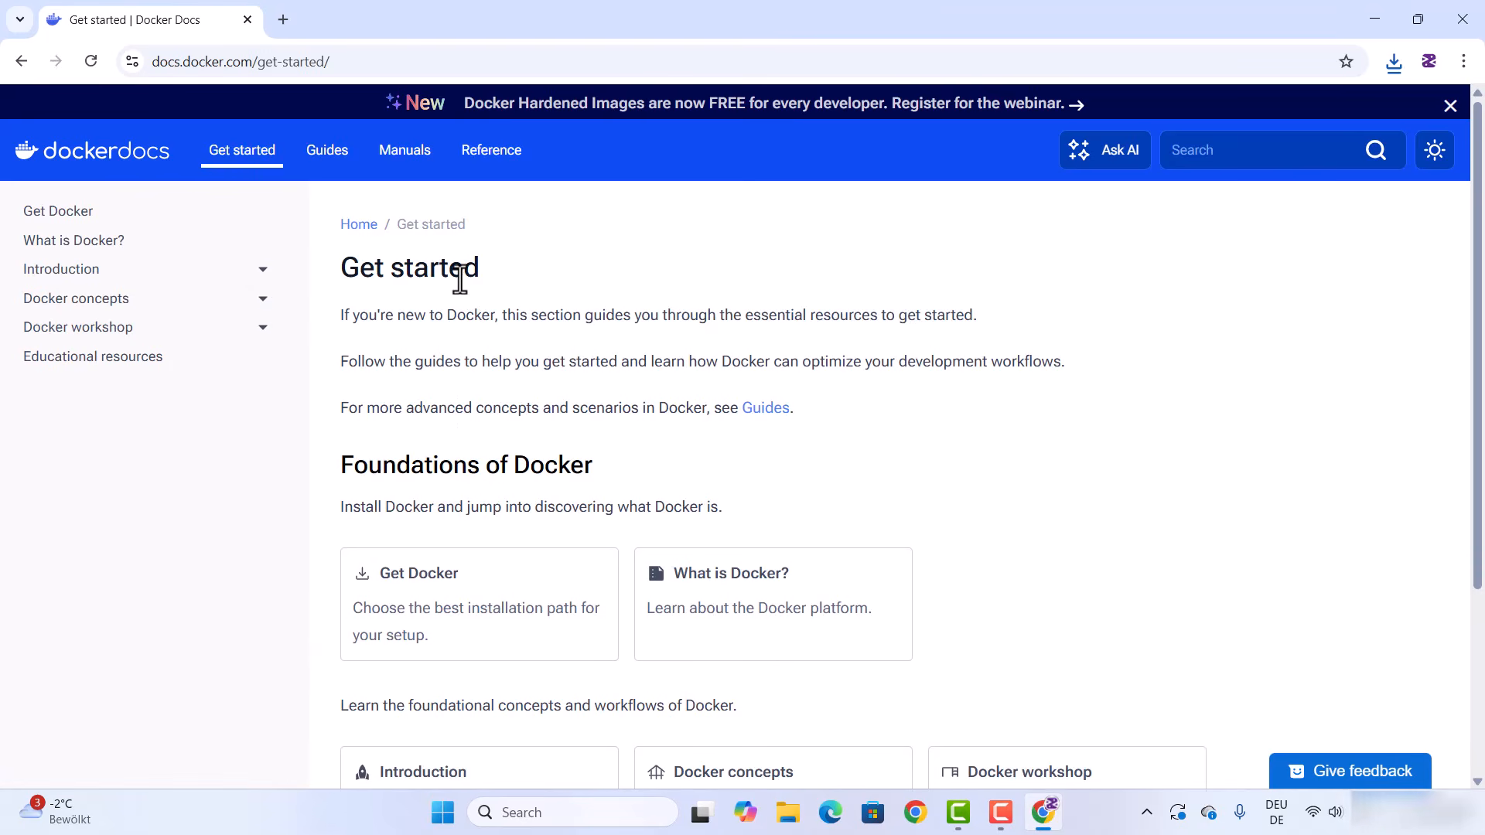
pyautogui.scroll(-3, 468, 290)
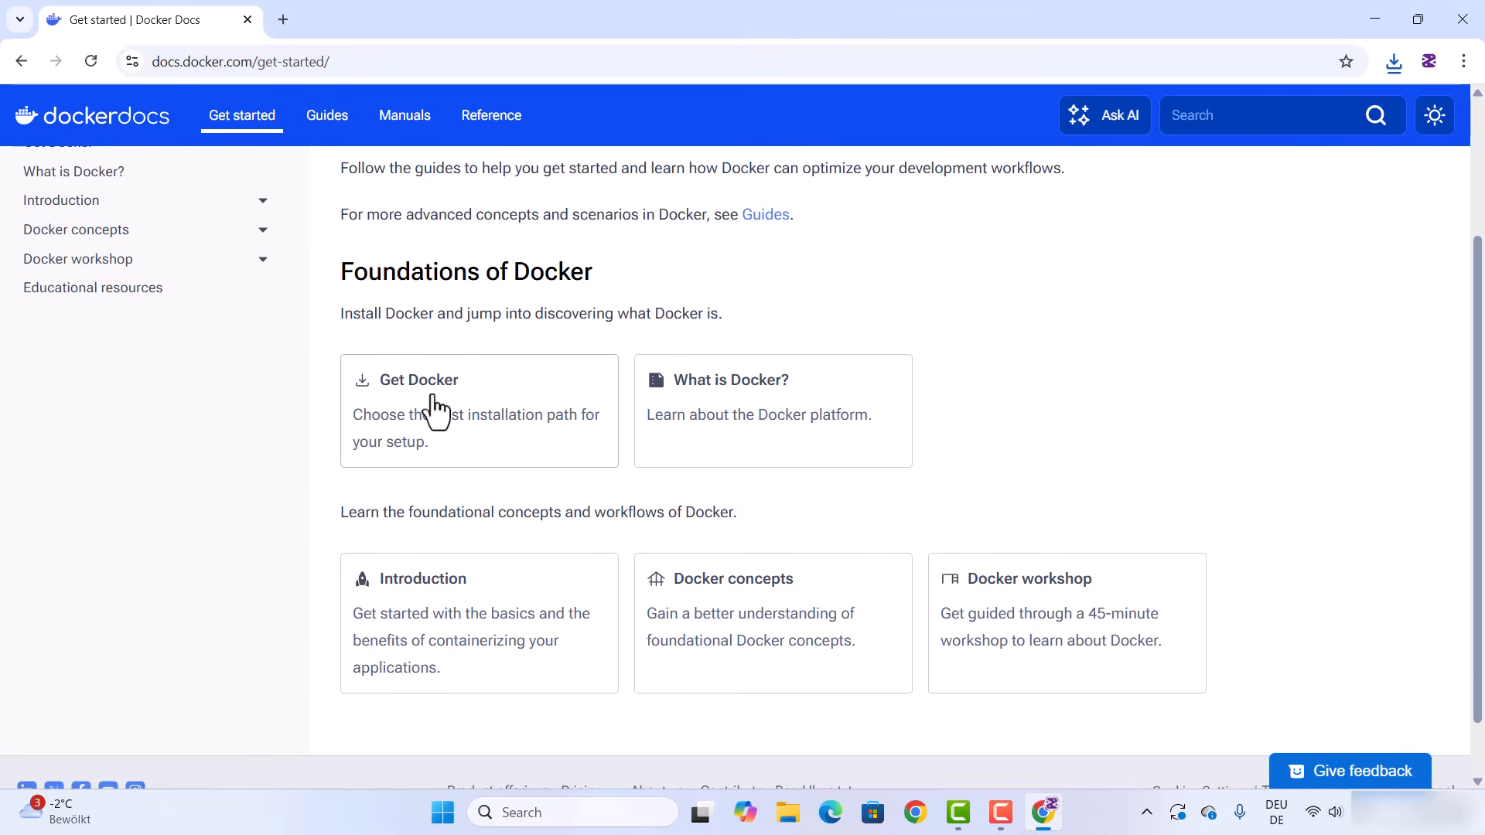
pyautogui.click(439, 423)
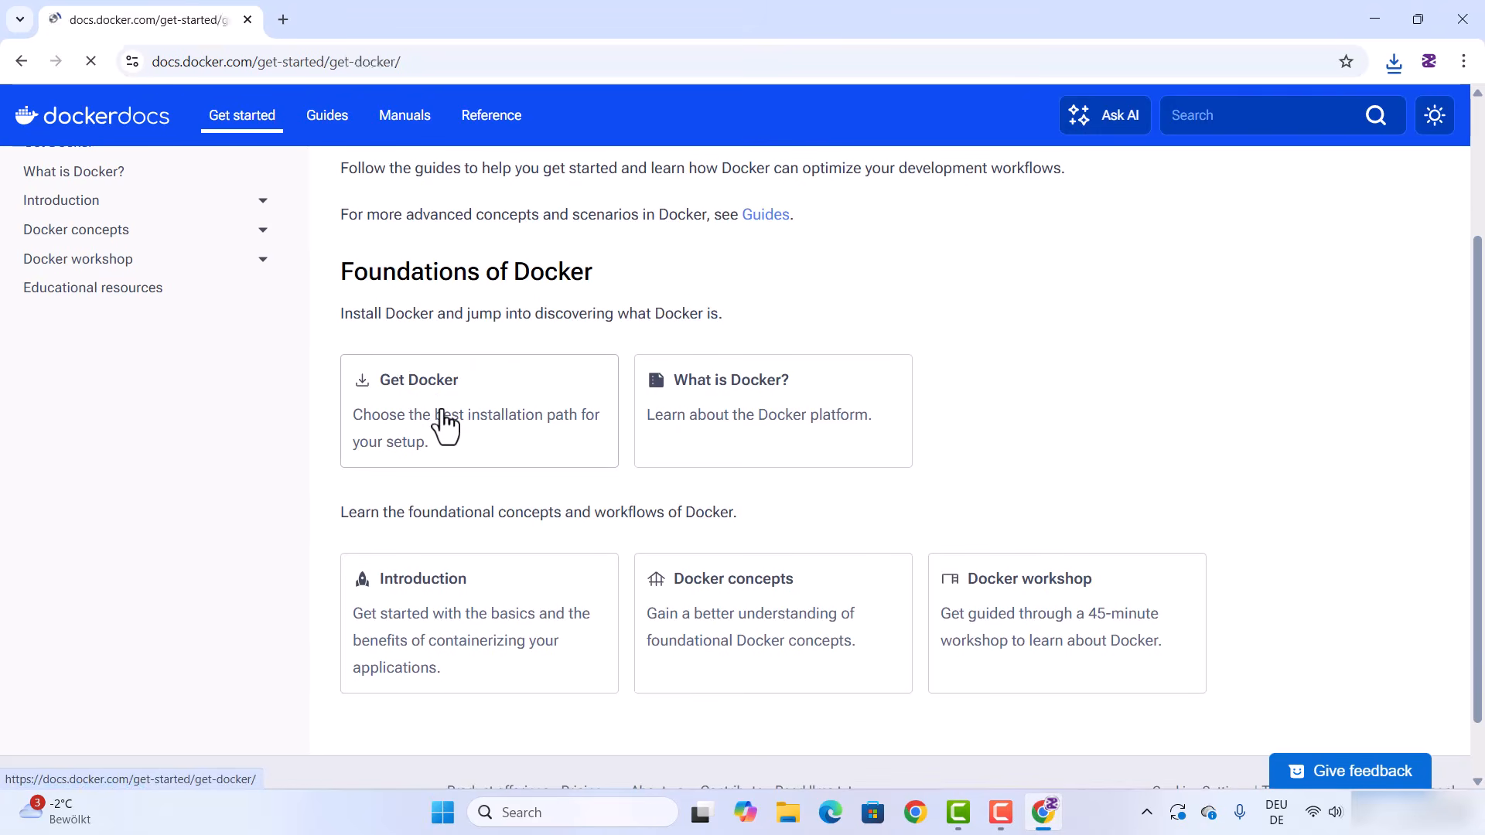
pyautogui.scroll(-3, 522, 362)
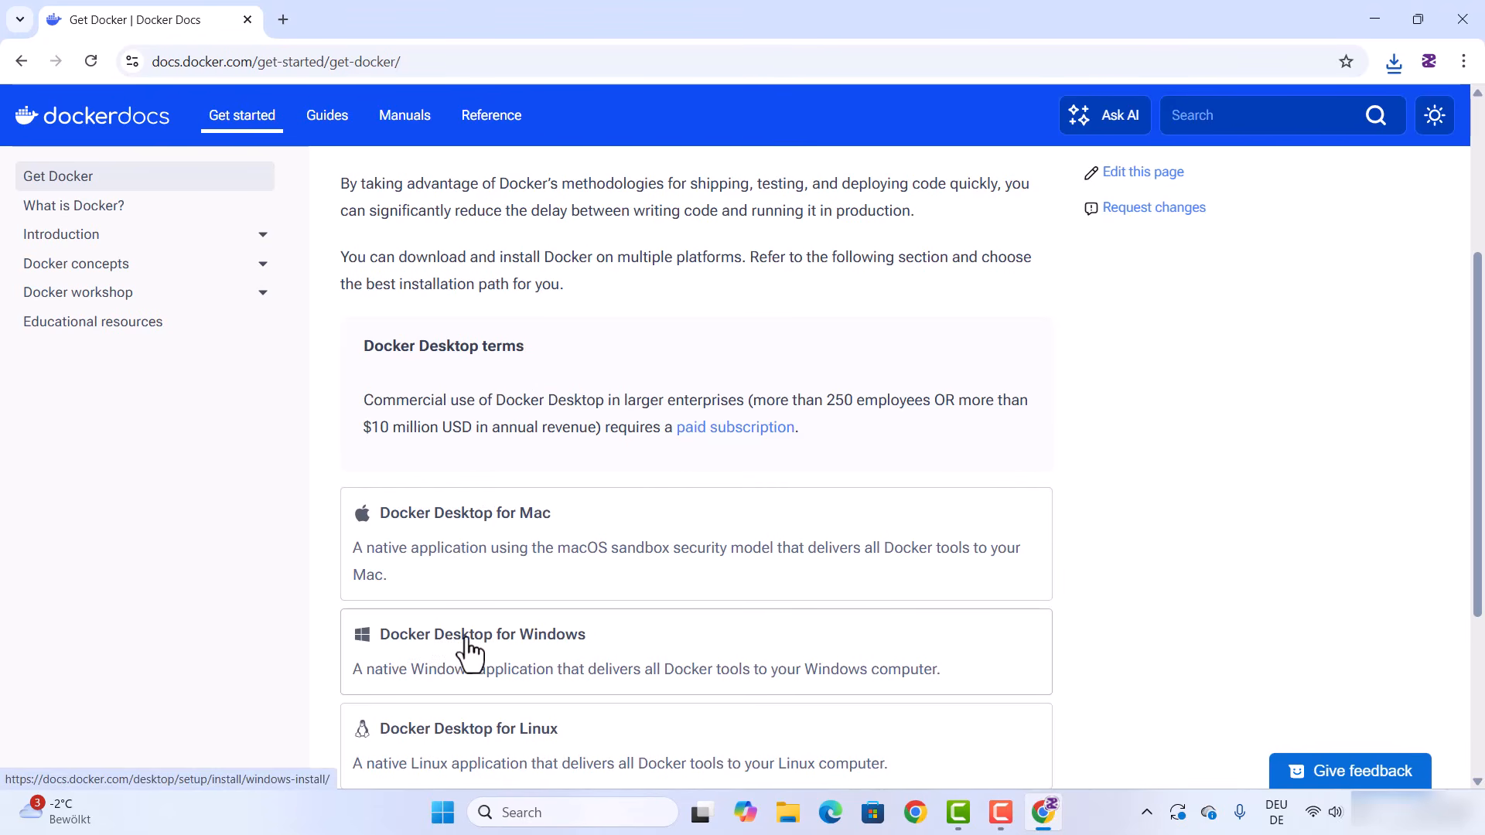
pyautogui.click(470, 649)
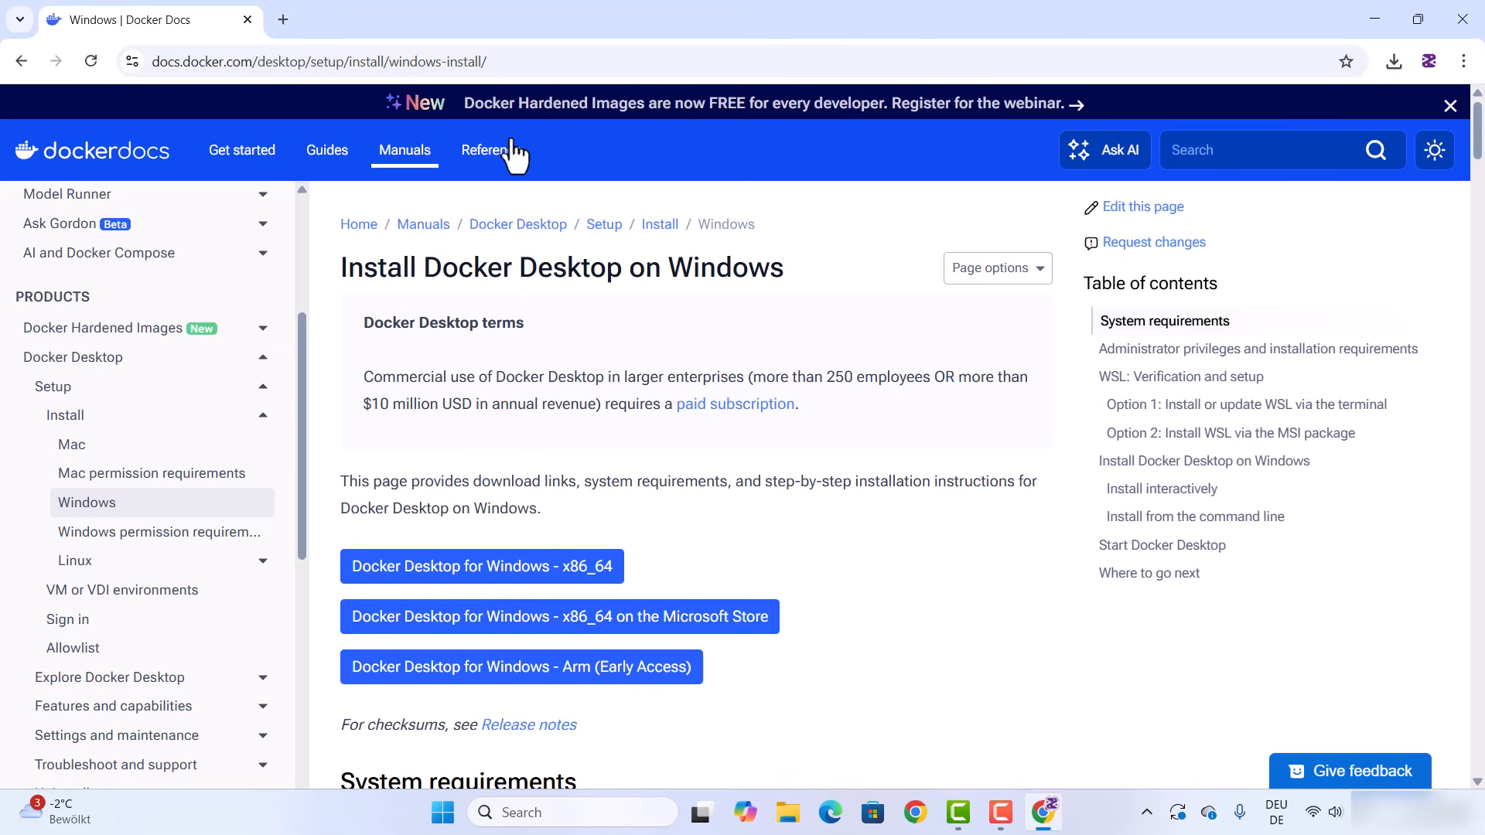
pyautogui.click(513, 62)
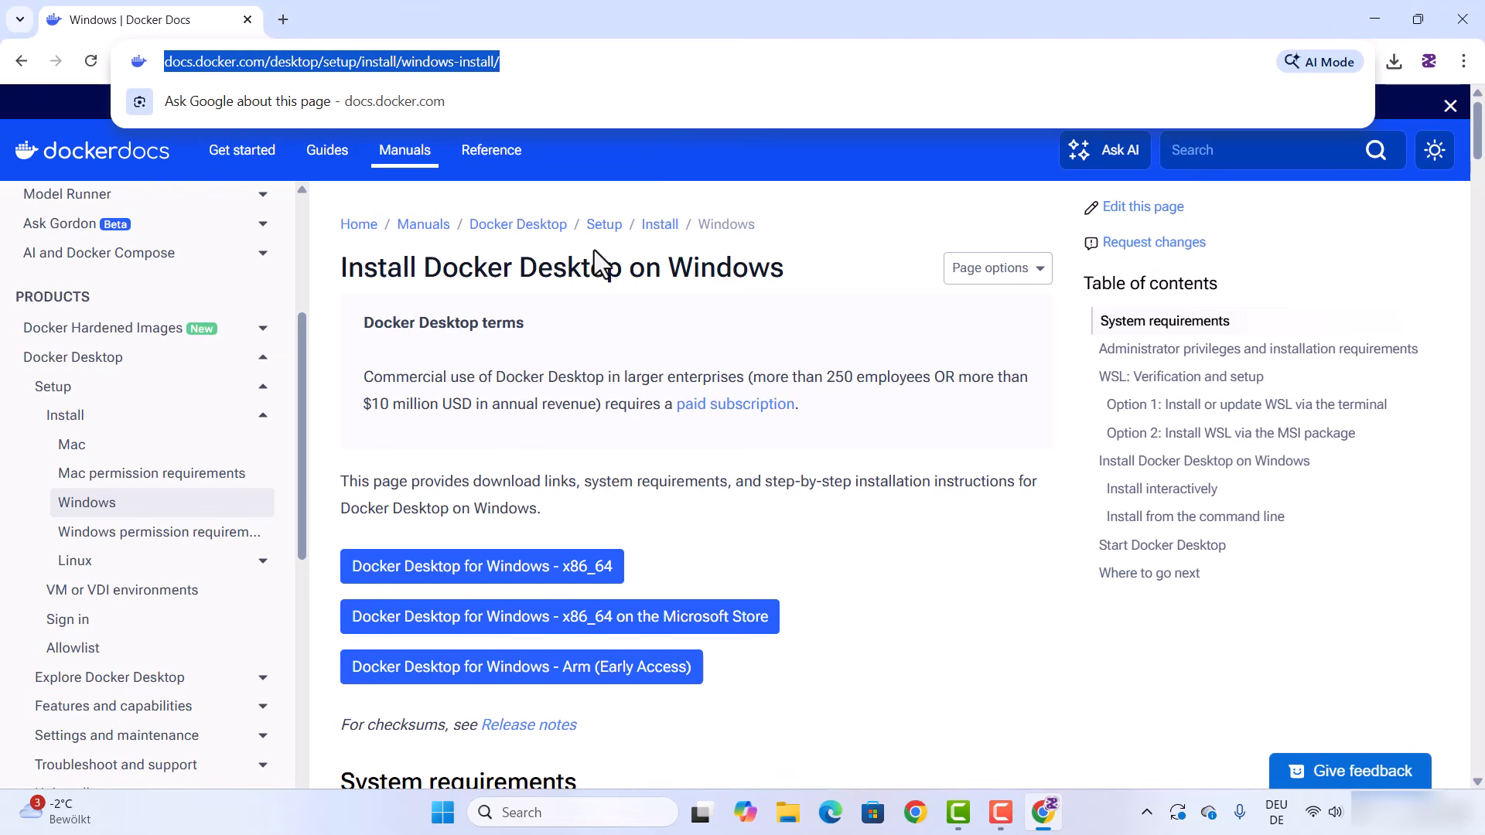
pyautogui.click(570, 304)
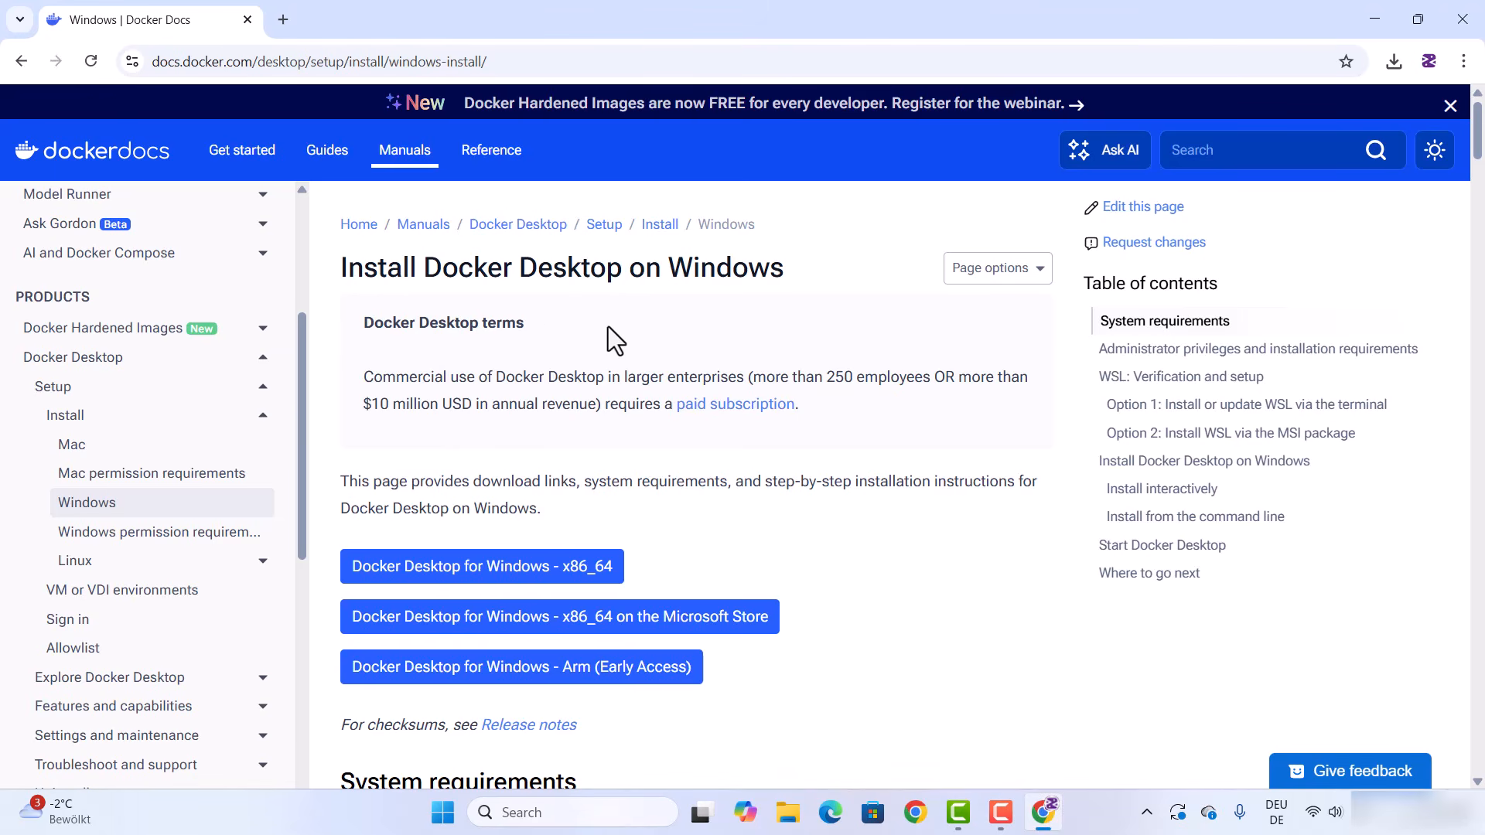
# Compare the system requirements for the WSL 2 x86_64, Hyper-V x86_64 and WSL 2 Arm backends, ending on WSL 2 x86_64
pyautogui.scroll(-1, 610, 327)
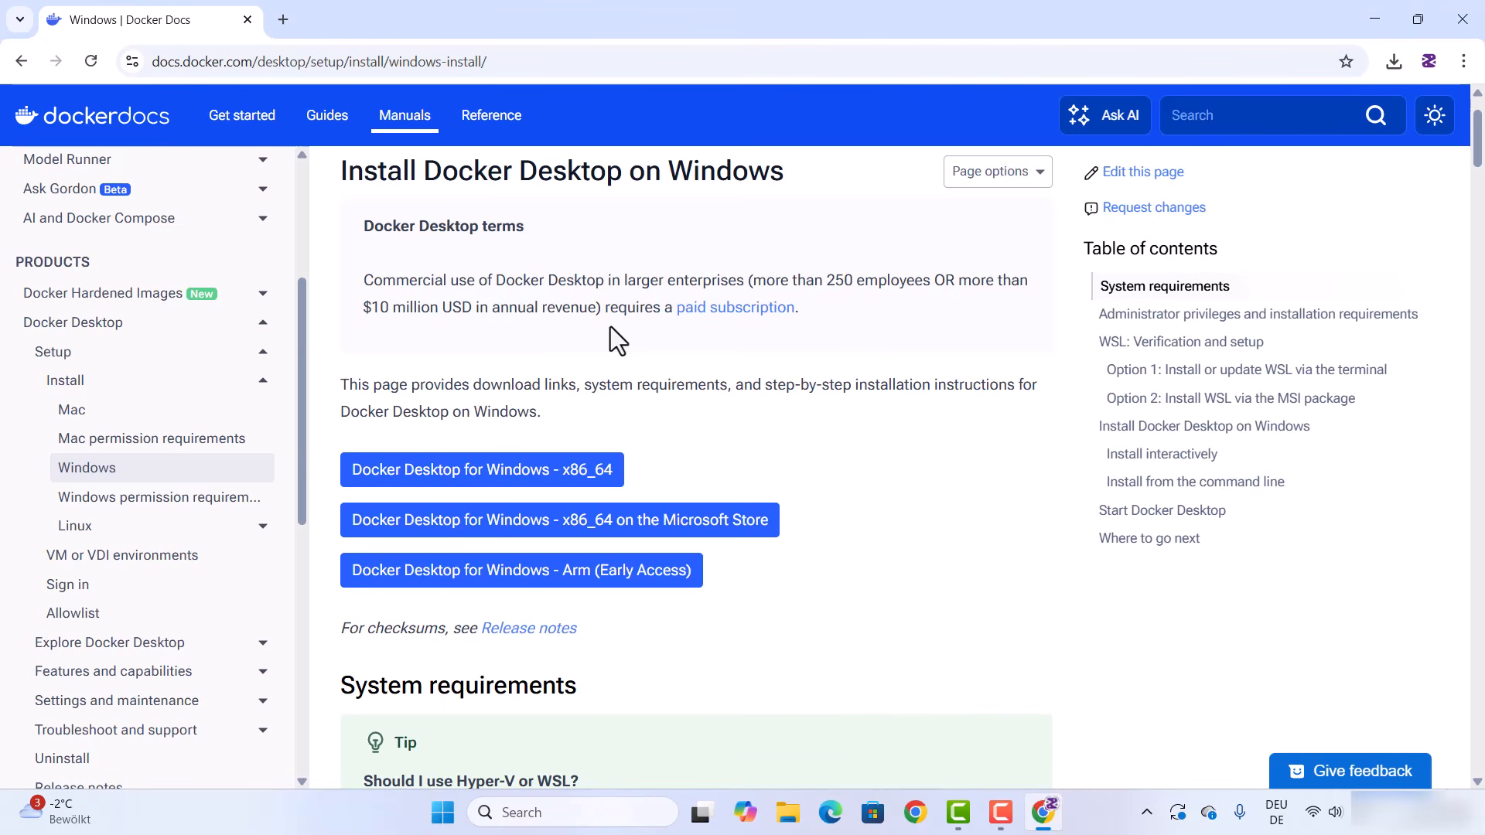
pyautogui.scroll(-5, 610, 327)
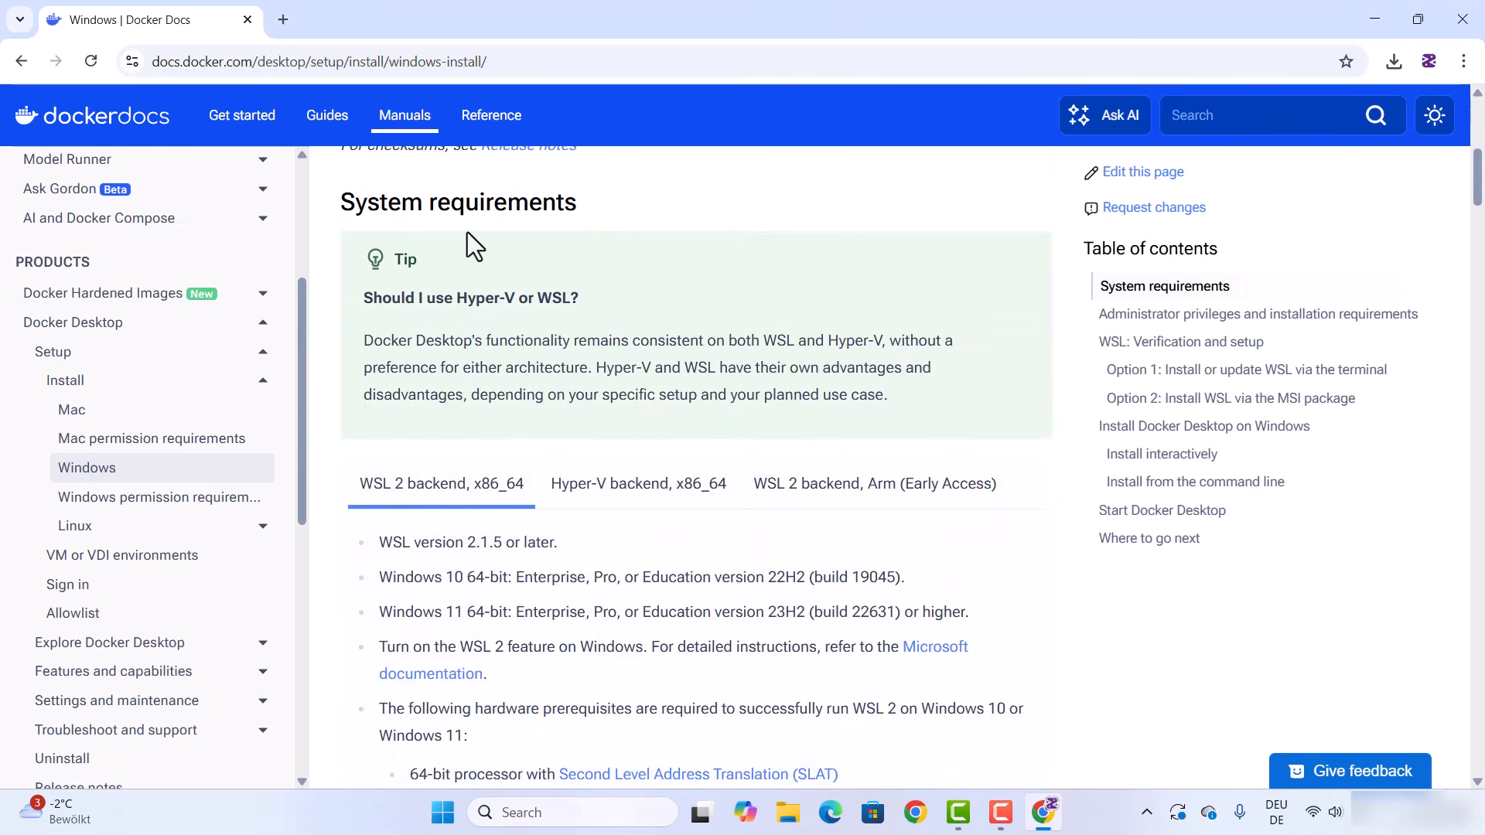
pyautogui.scroll(-2, 536, 255)
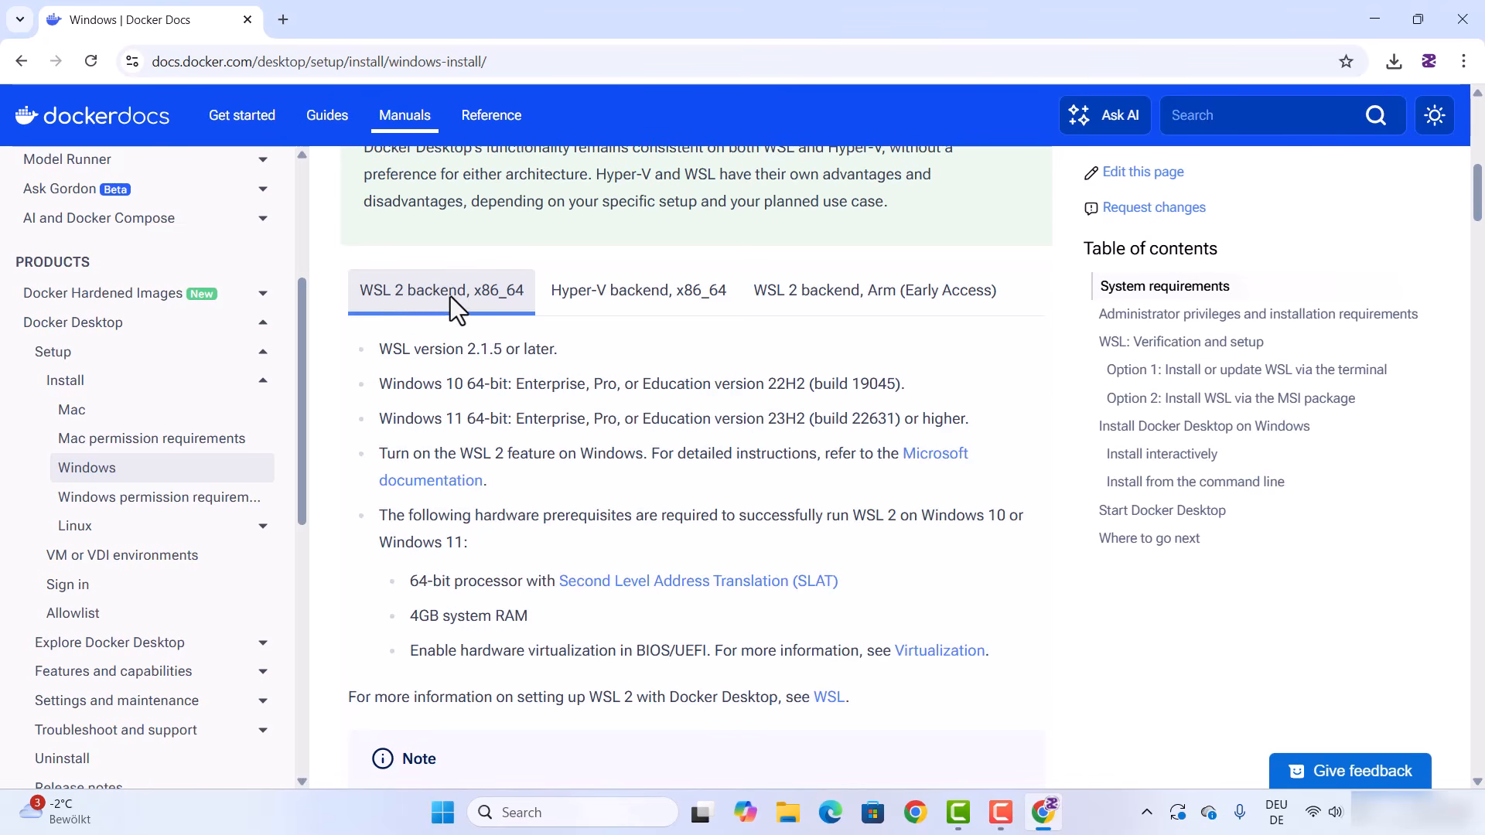
pyautogui.click(605, 304)
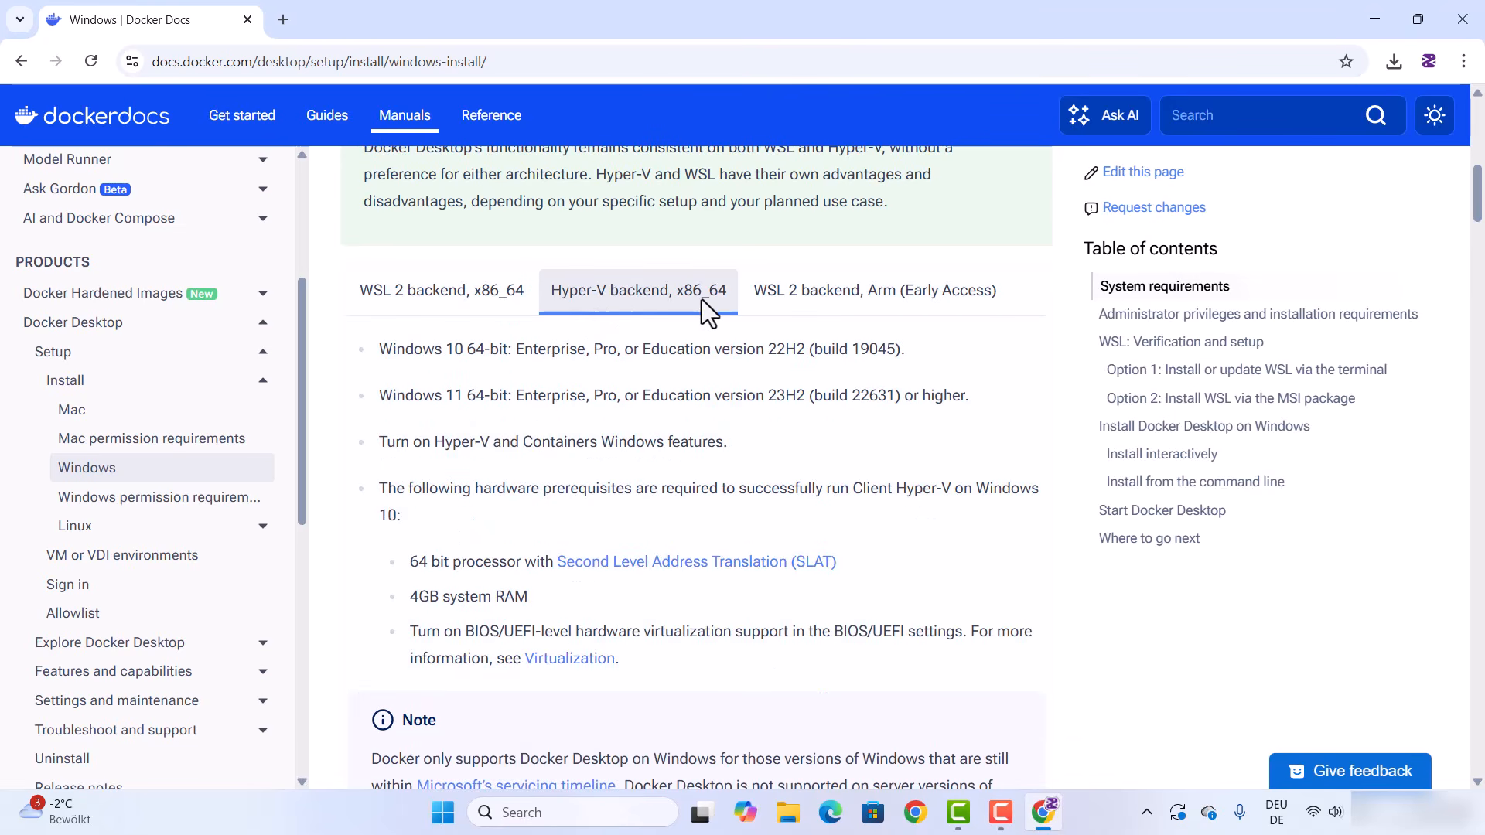
pyautogui.click(778, 298)
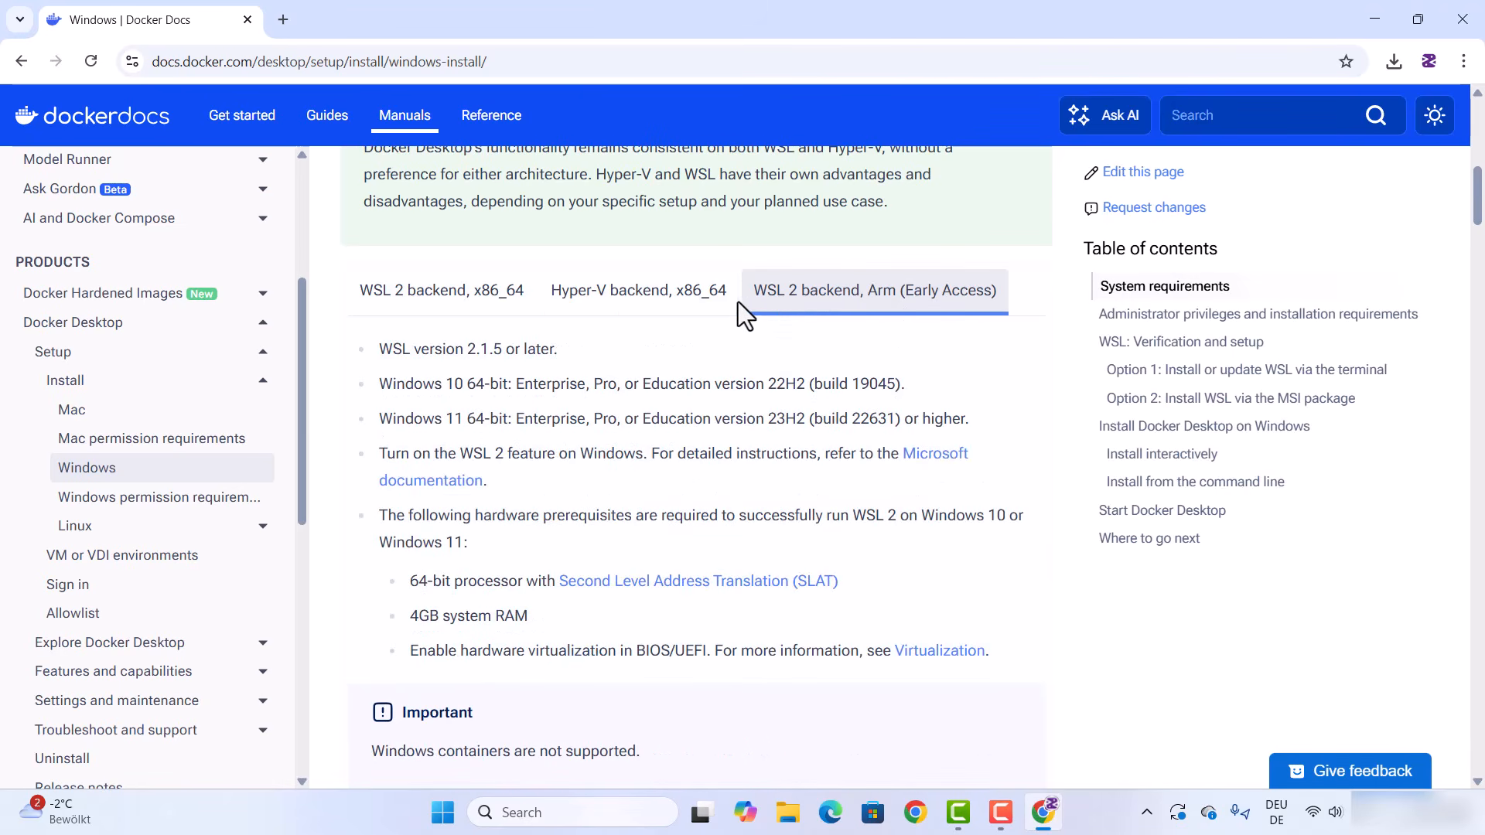
pyautogui.click(451, 304)
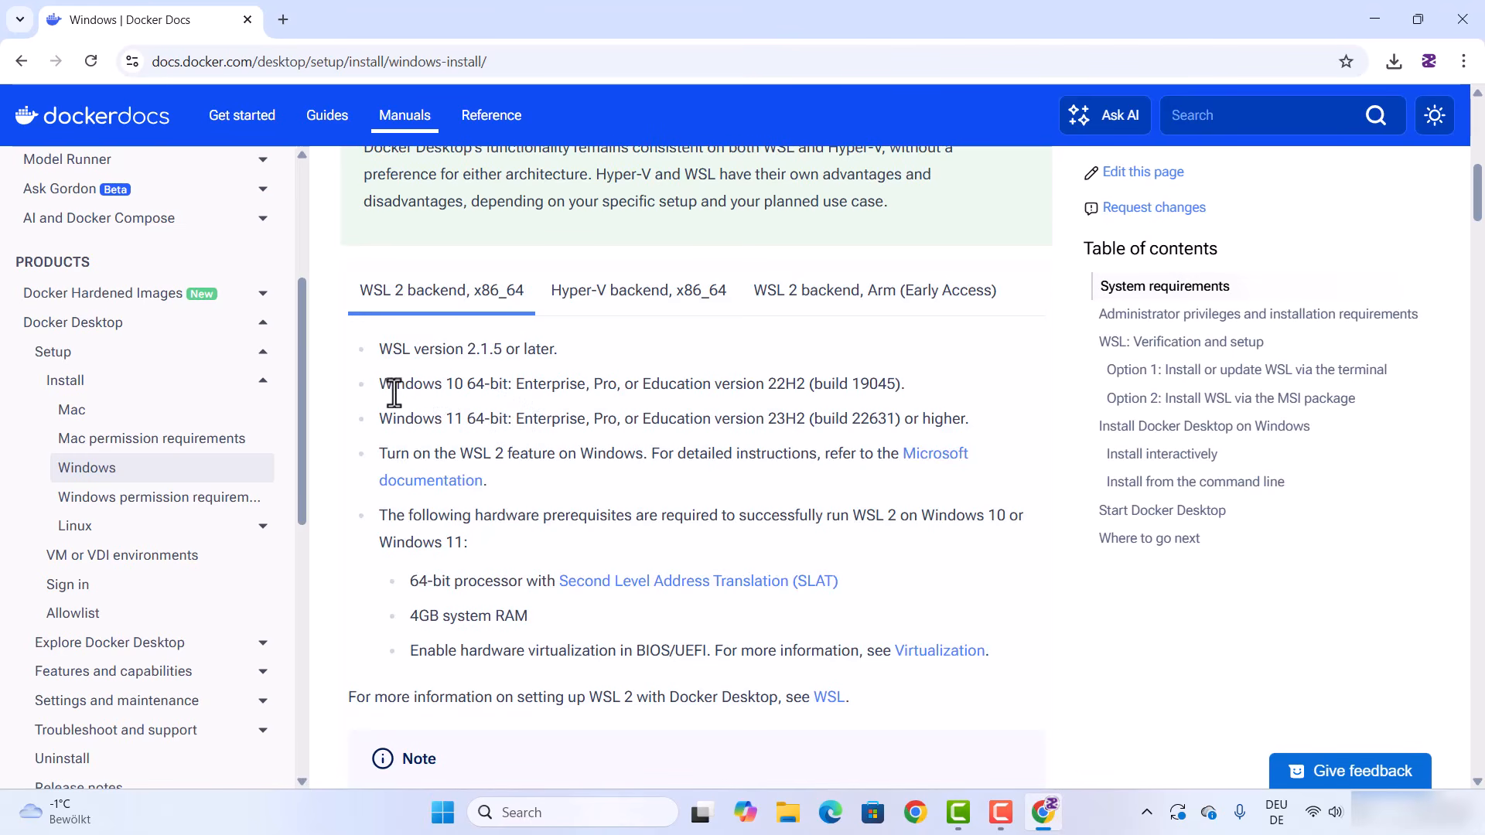
# Review the WSL 2 backend's Windows 10 and Windows 11 version requirements and the instruction to turn on WSL 2
pyautogui.moveTo(378, 385); pyautogui.dragTo(771, 385)
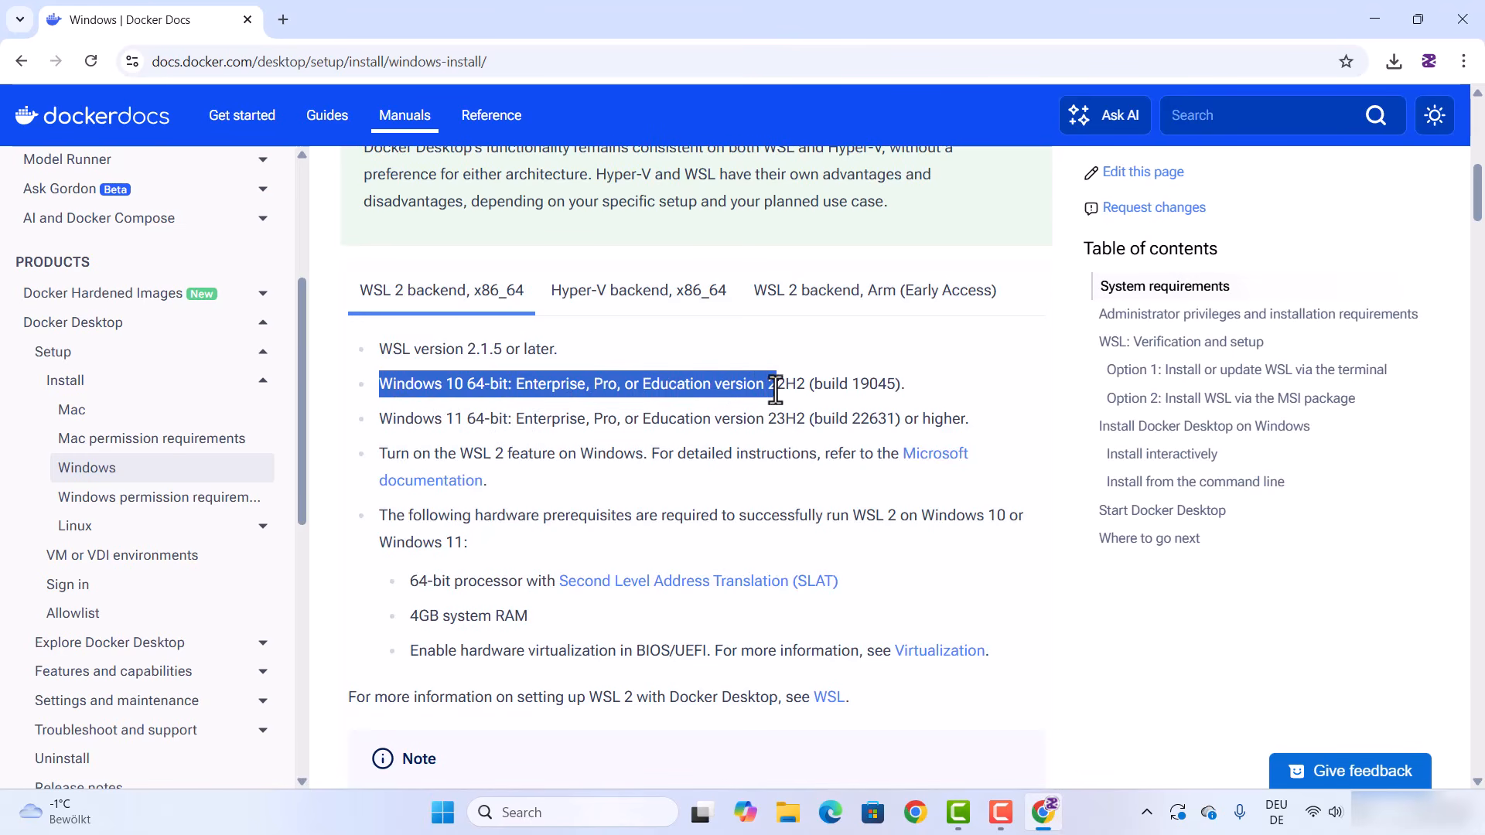
pyautogui.moveTo(397, 419); pyautogui.dragTo(779, 425)
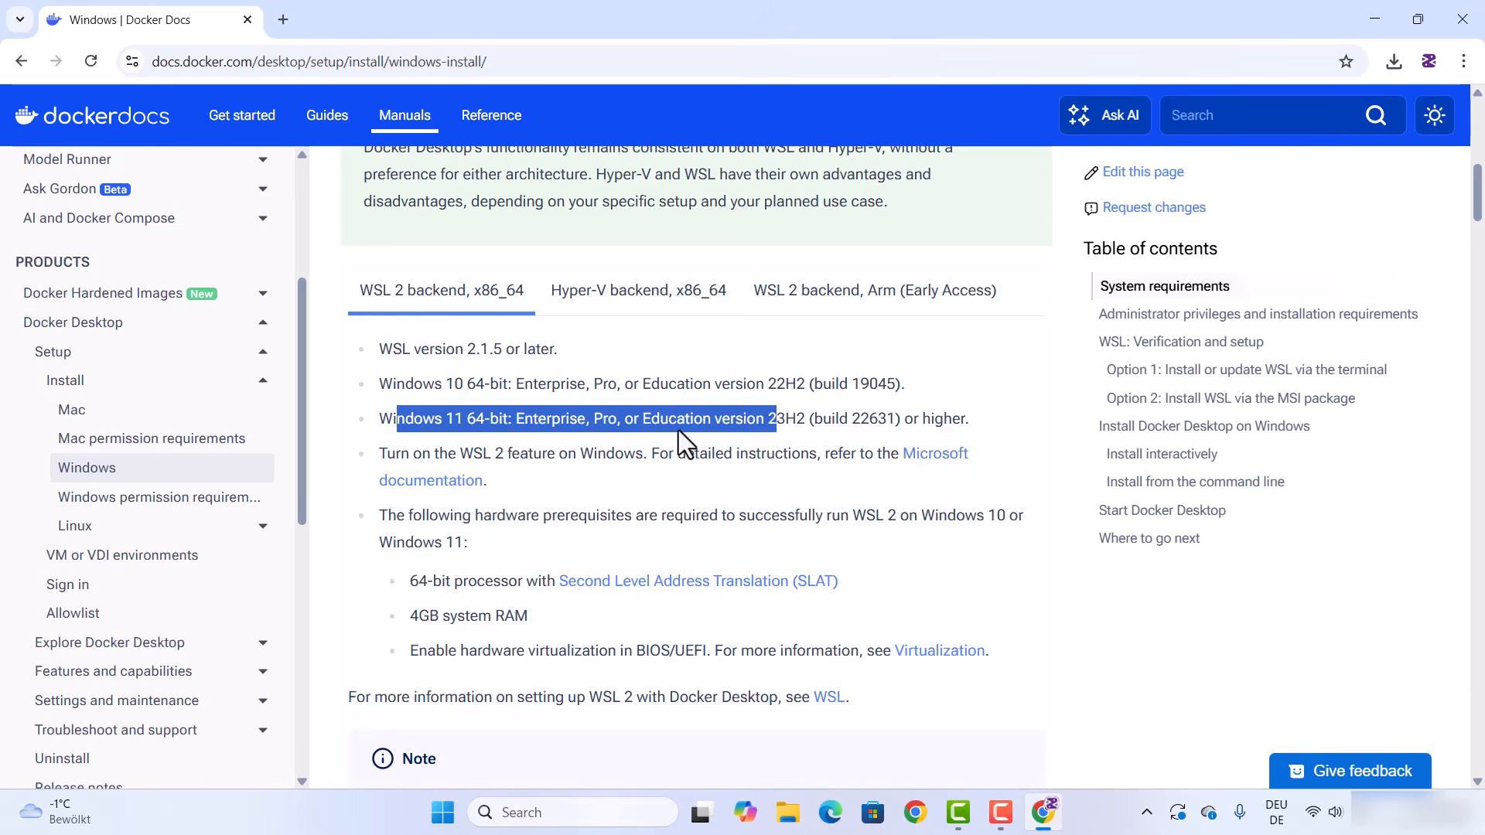
pyautogui.scroll(-1, 679, 430)
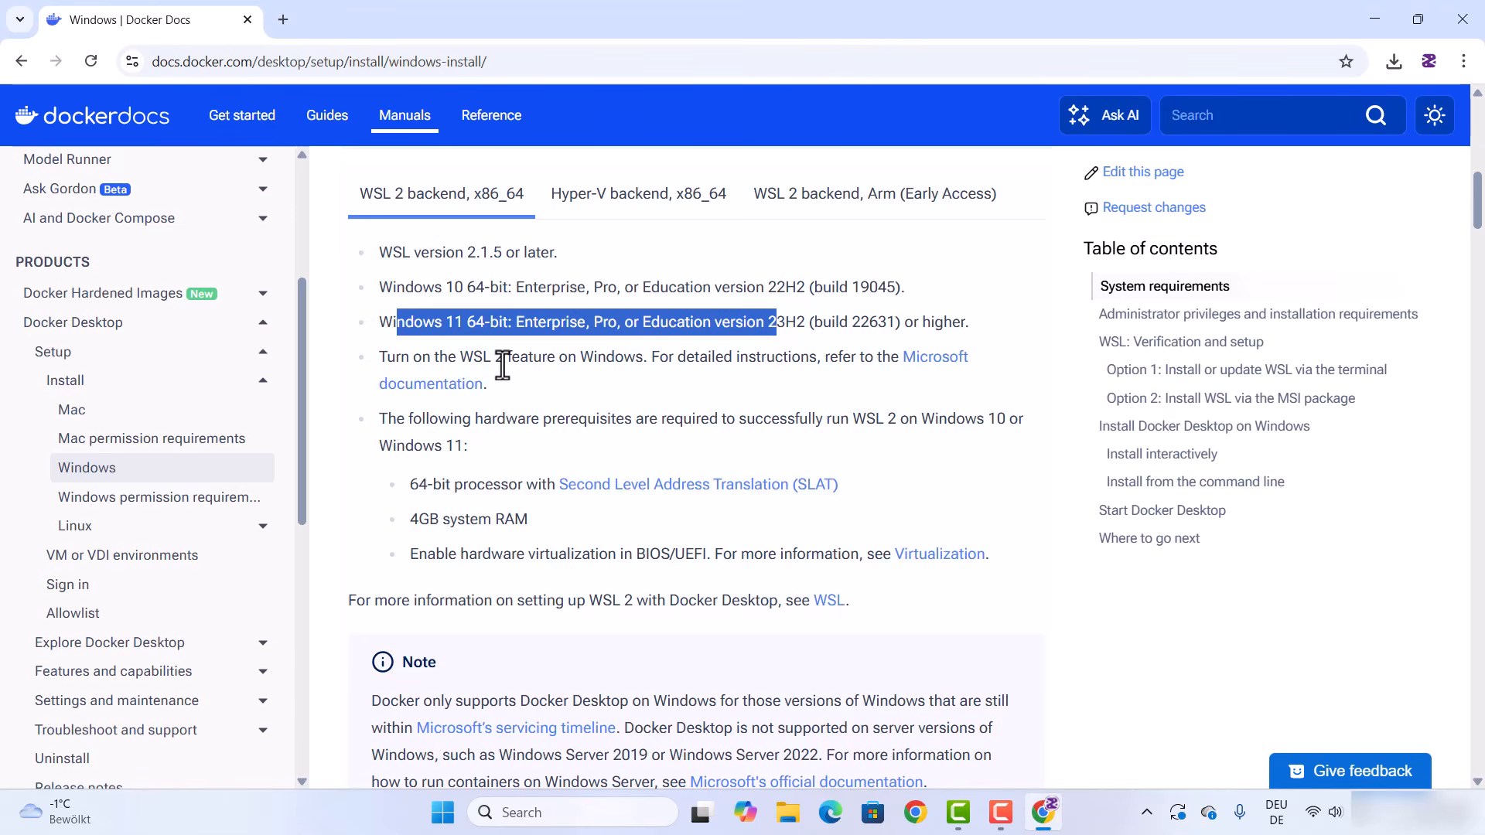
pyautogui.tripleClick(586, 365)
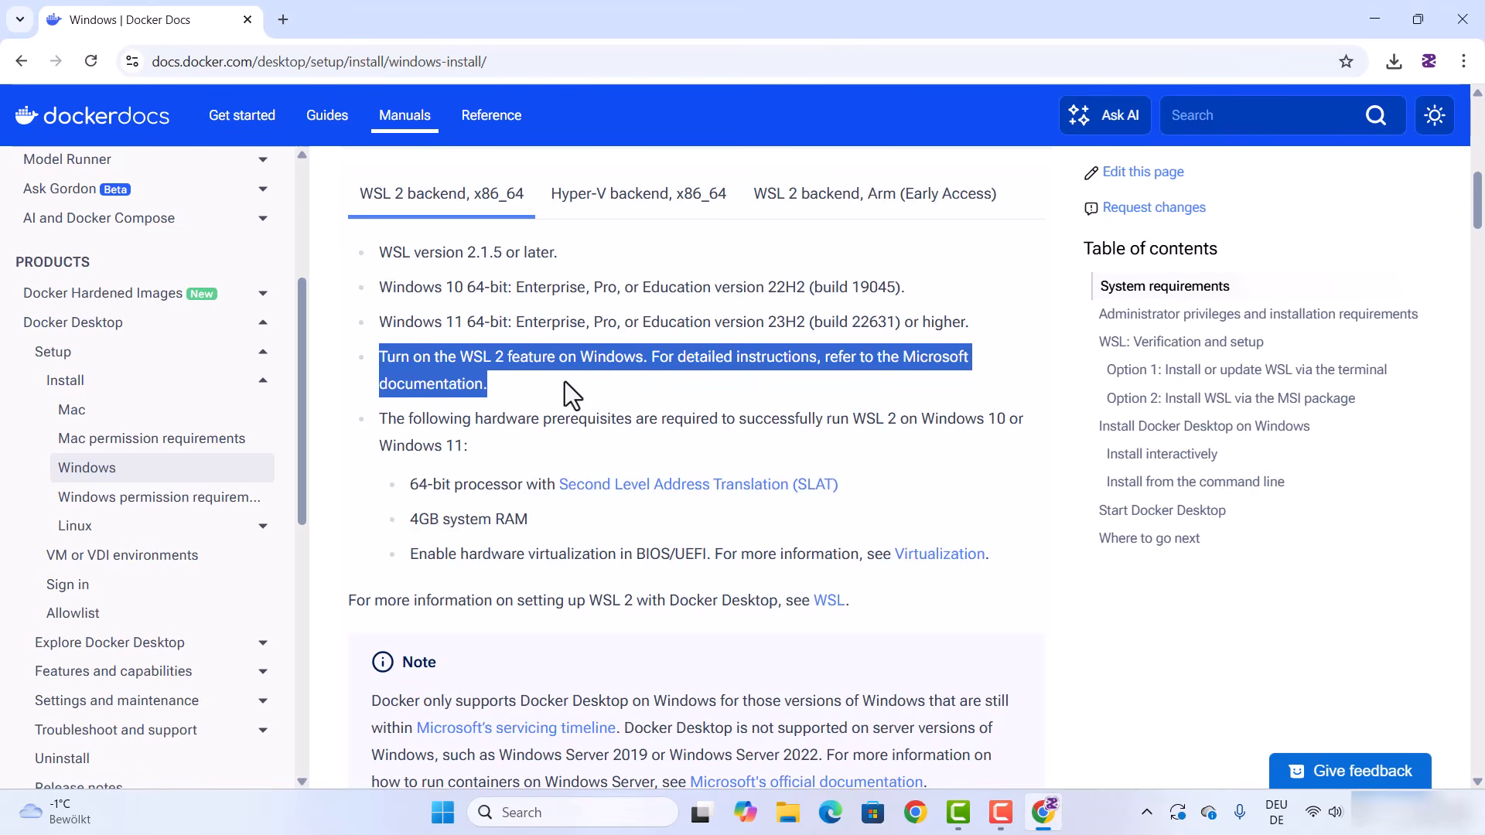
# Examine the WSL 2 hardware prerequisites for the processor, system RAM and BIOS/UEFI hardware virtualization
pyautogui.scroll(-1, 554, 384)
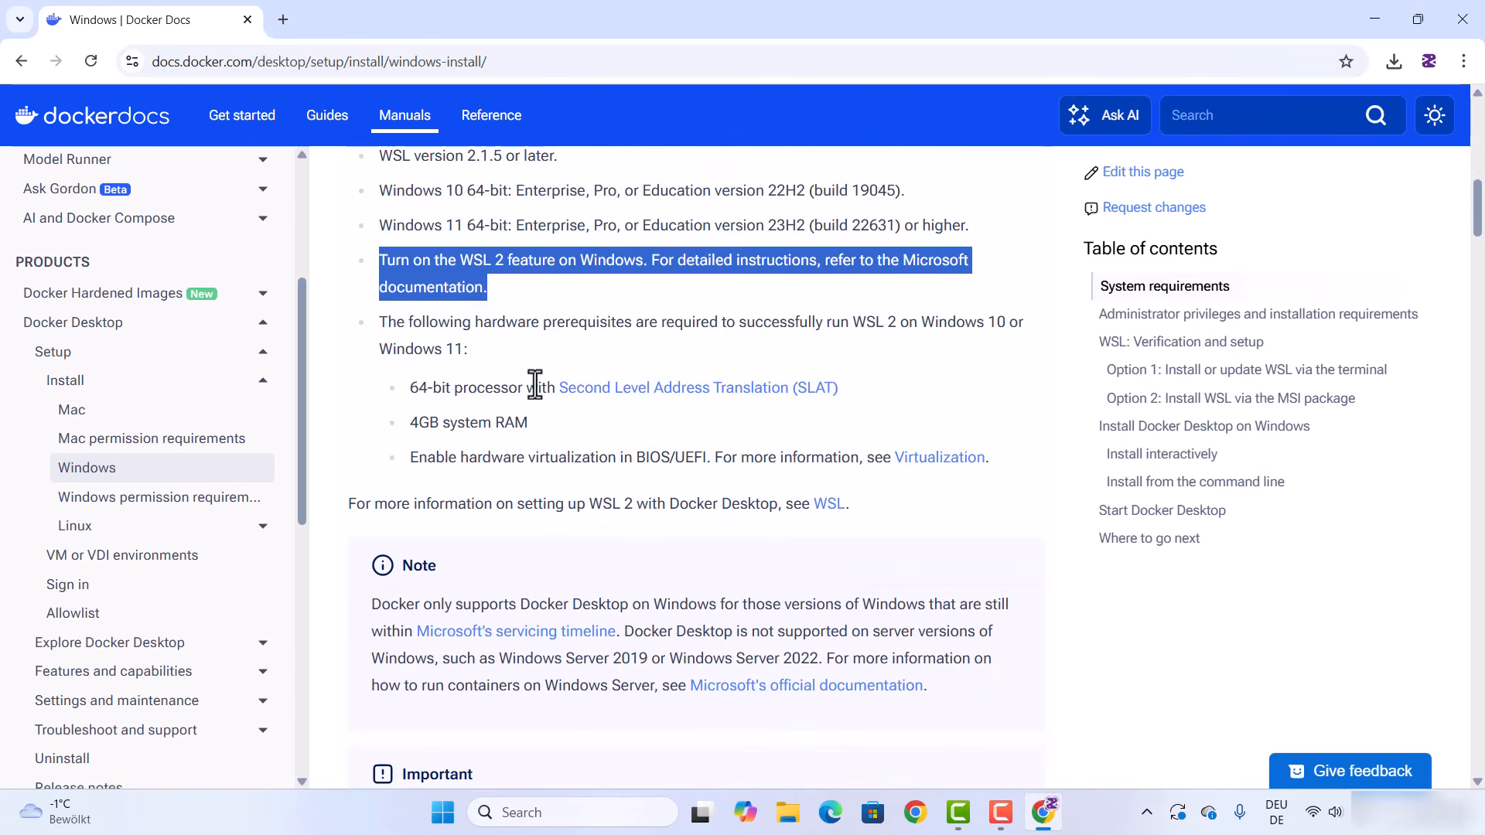
pyautogui.tripleClick(471, 388)
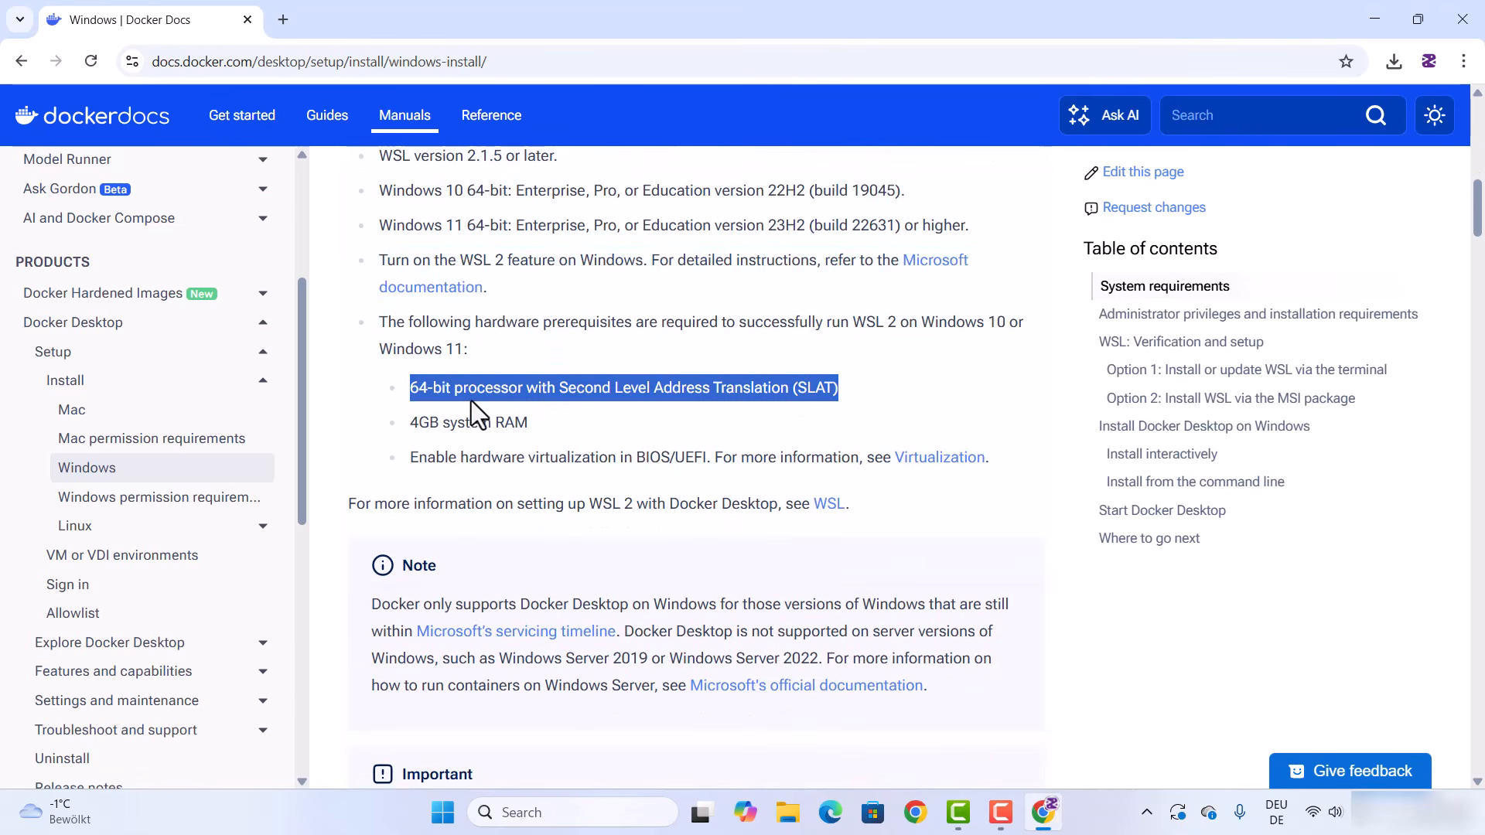
pyautogui.tripleClick(468, 423)
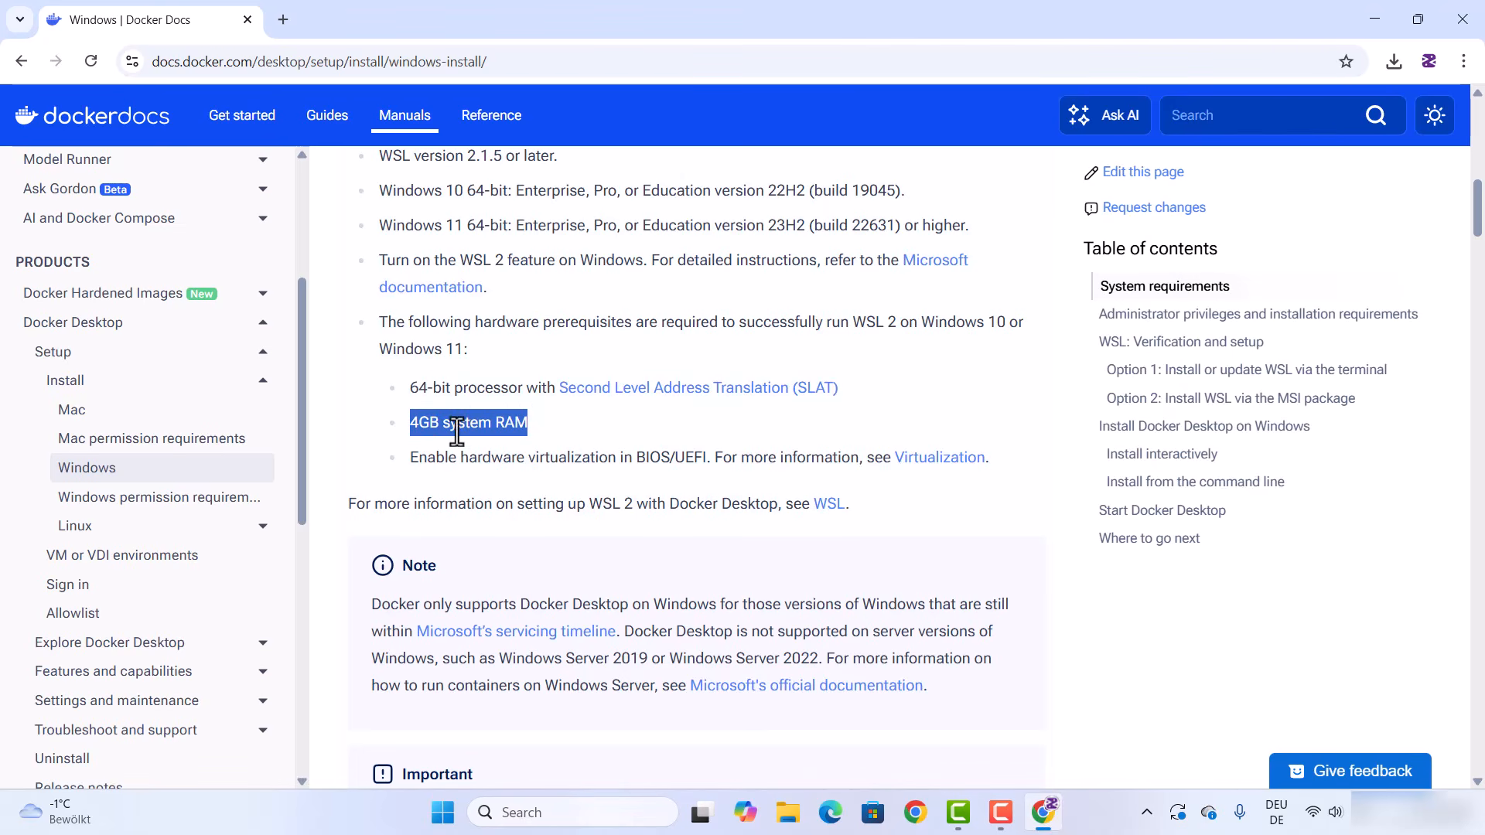
pyautogui.scroll(-1, 517, 430)
pyautogui.tripleClick(463, 362)
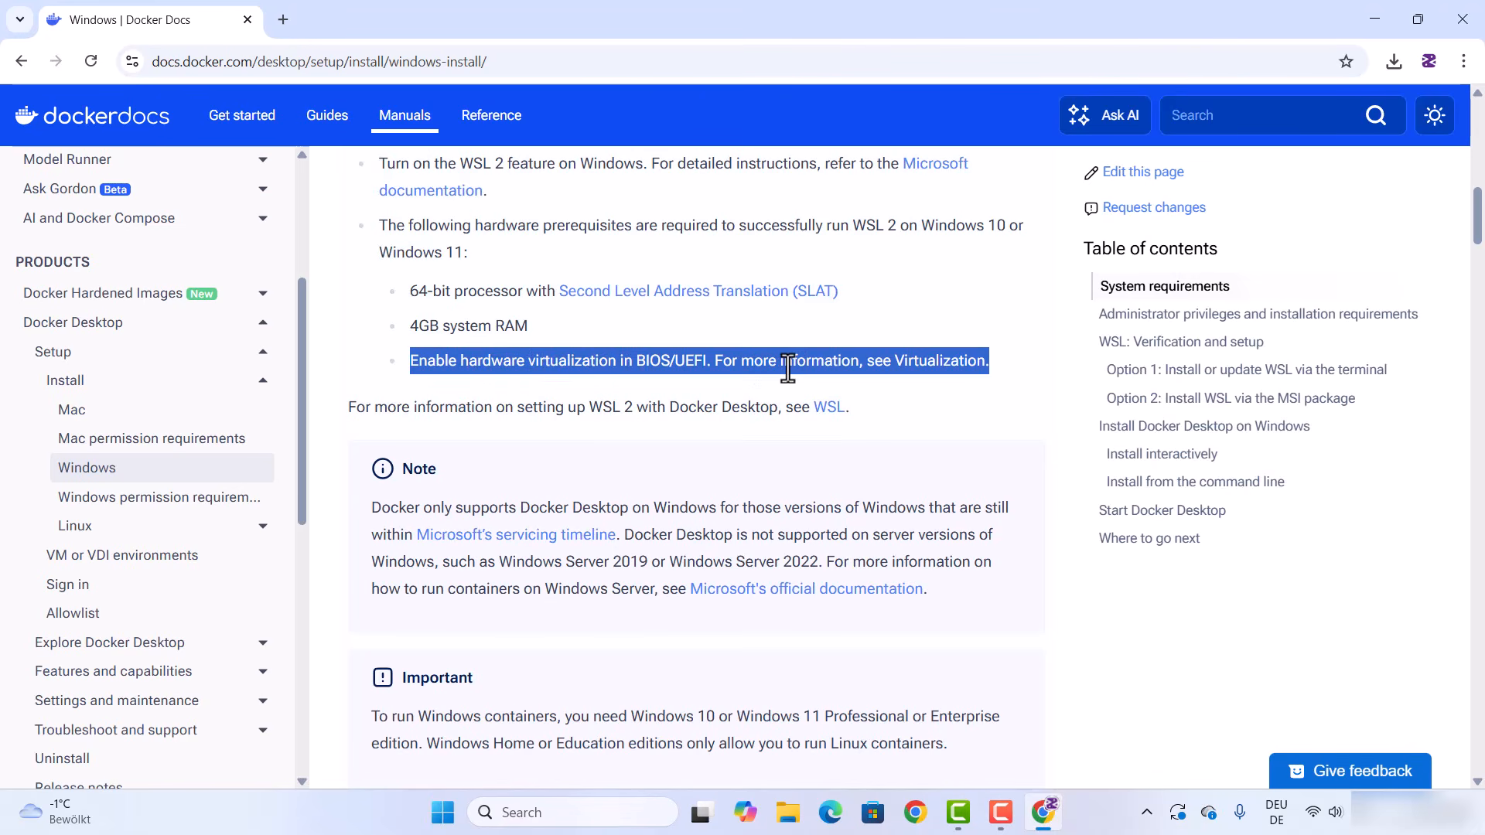
pyautogui.click(580, 365)
pyautogui.doubleClick(585, 361)
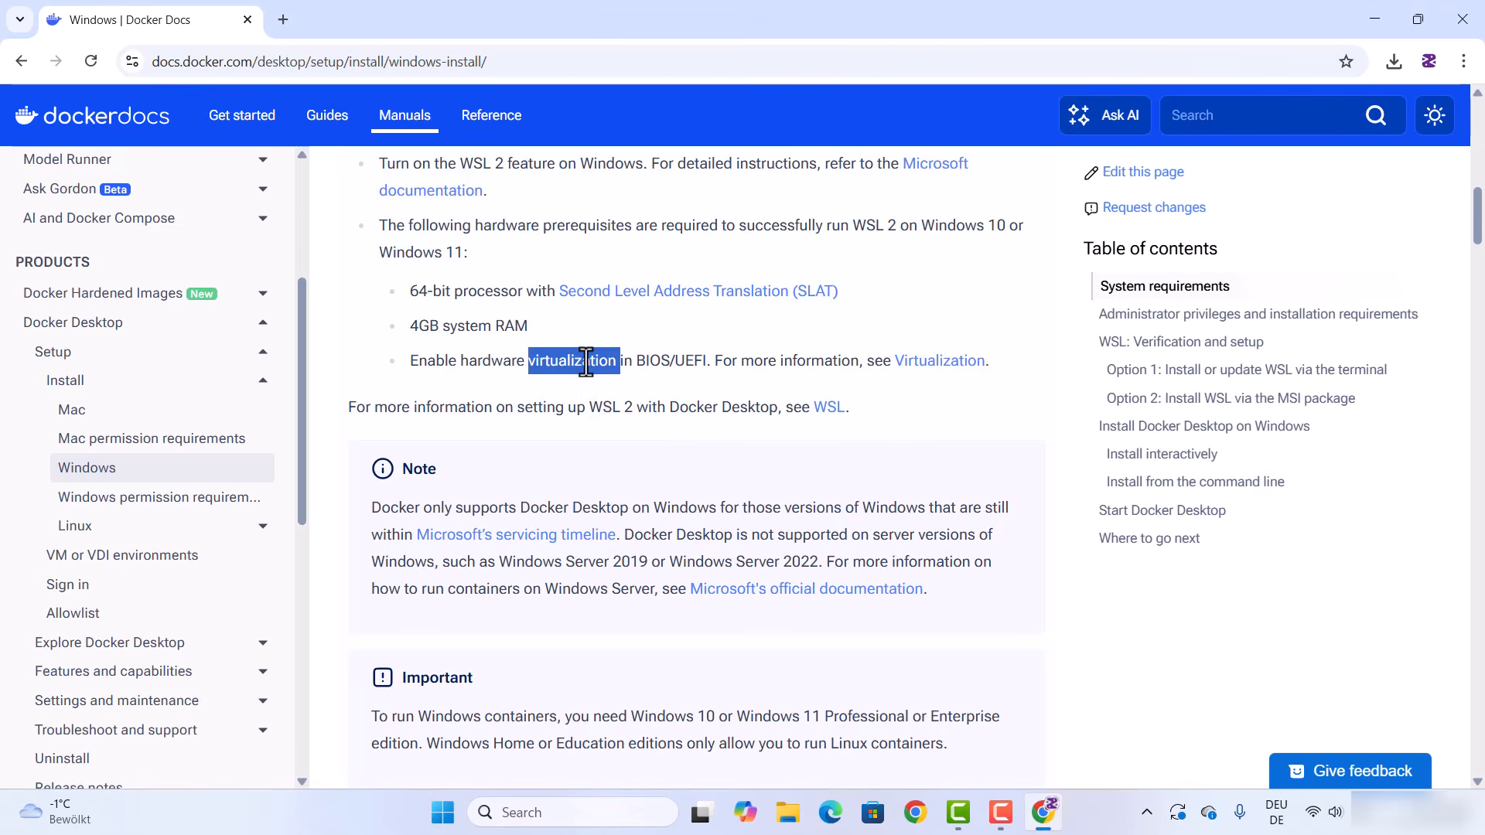
pyautogui.tripleClick(585, 361)
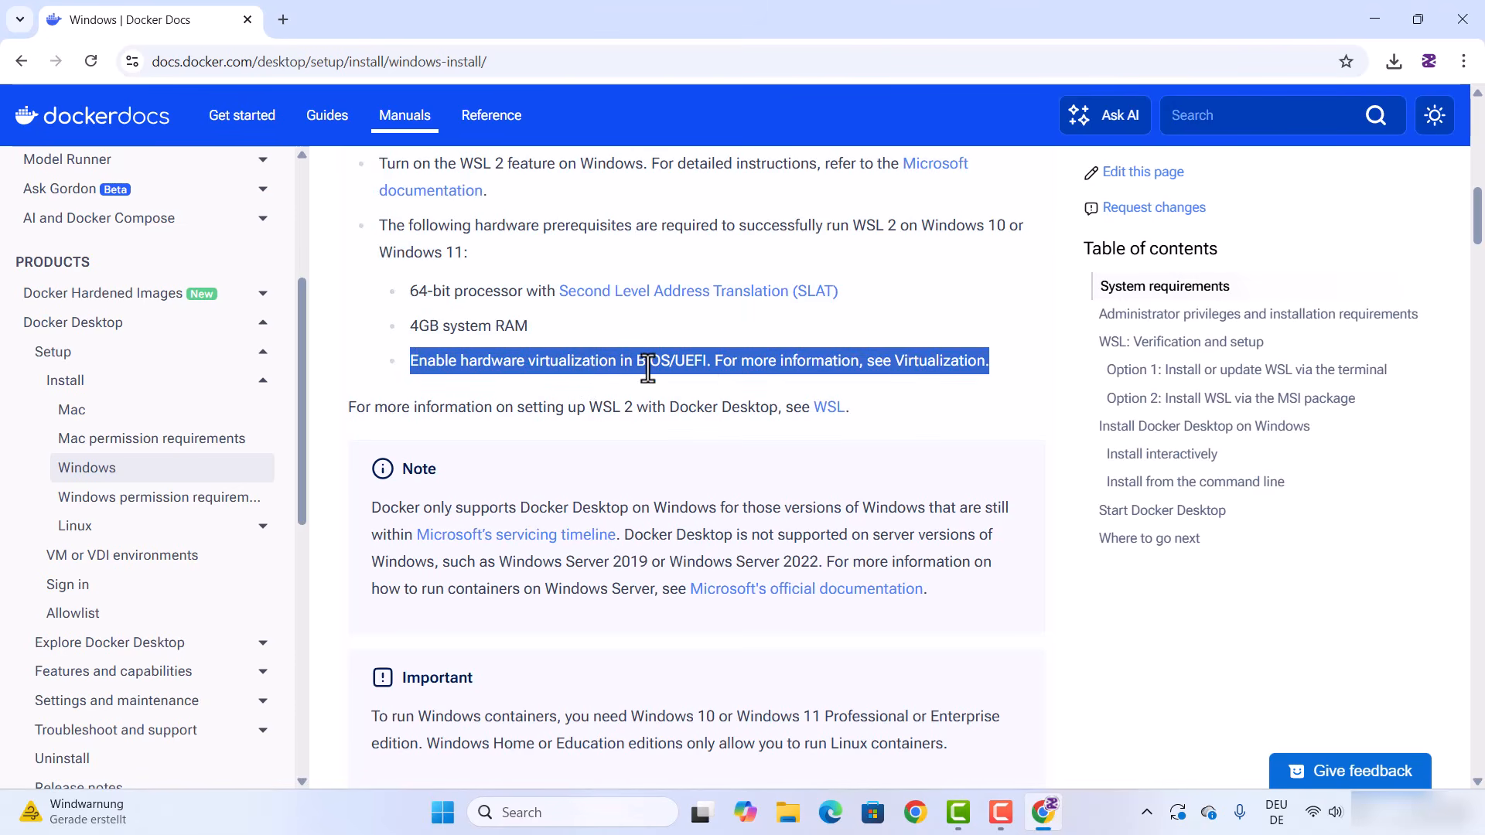
# Open Task Manager from the desktop and check the virtualisation status in the CPU performance details, with the window maximized
pyautogui.press('super+d')
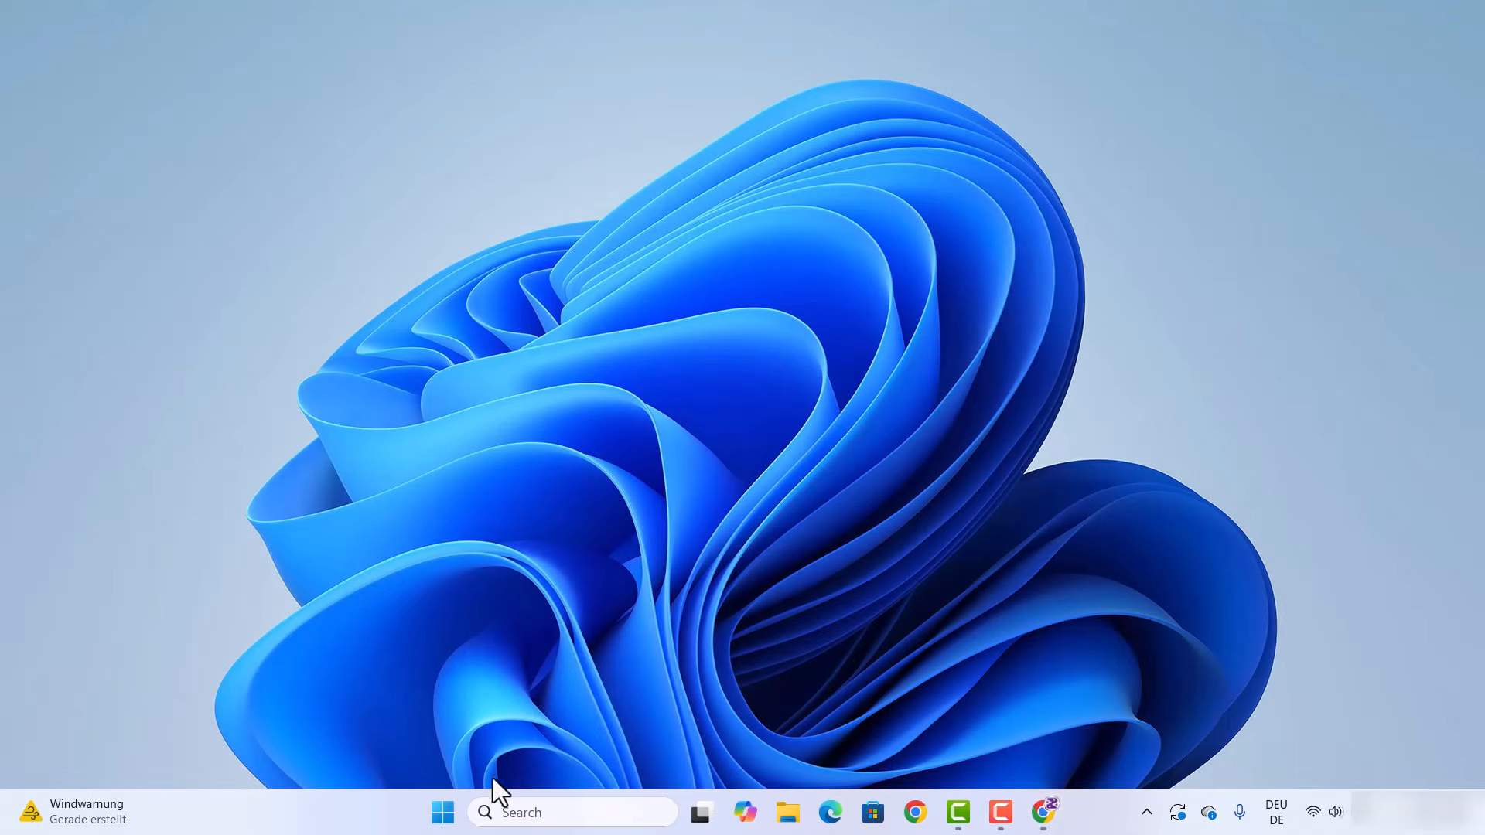
pyautogui.rightClick(446, 811)
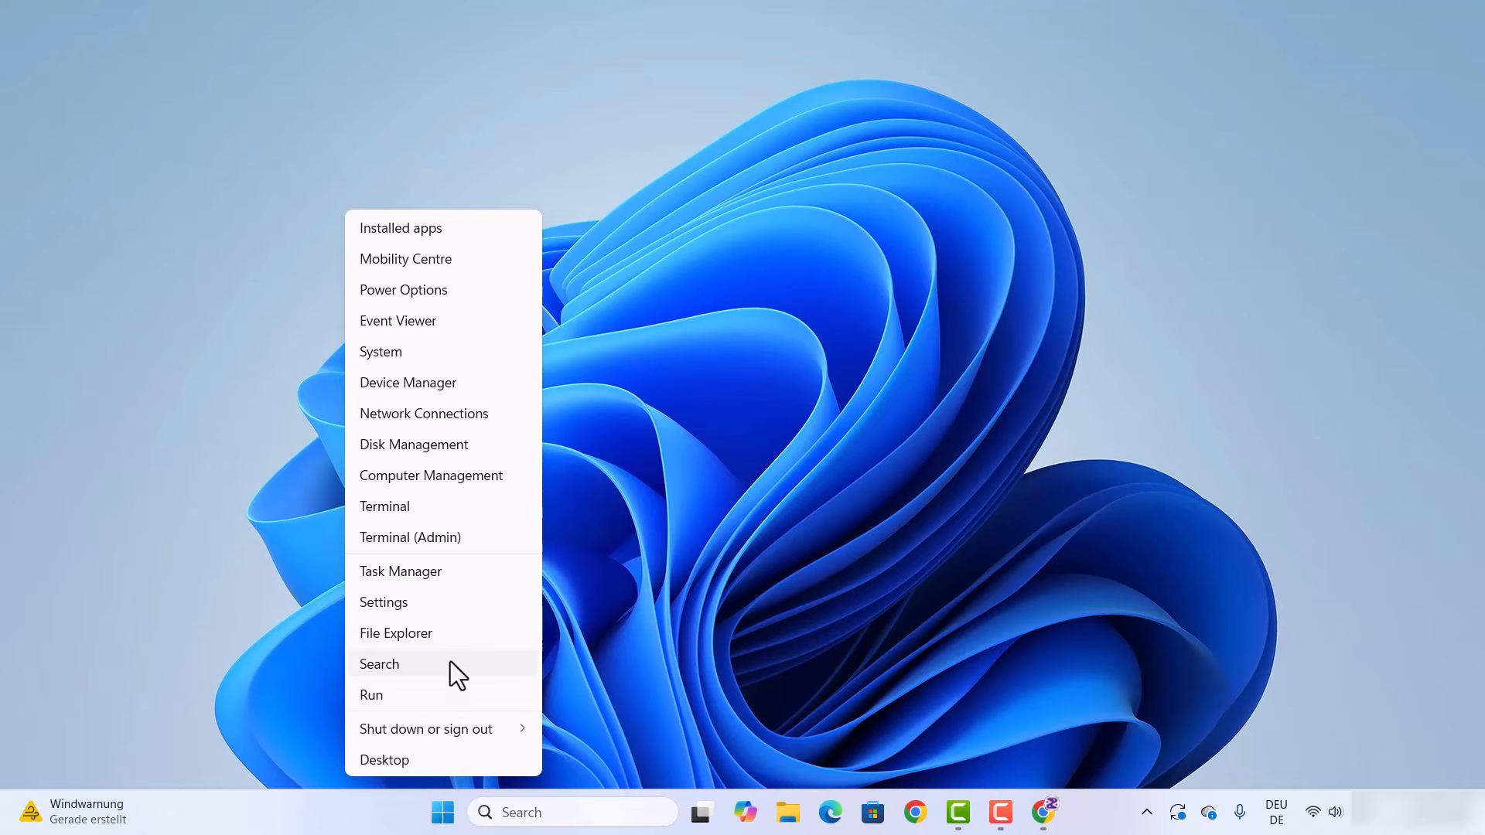
pyautogui.click(427, 576)
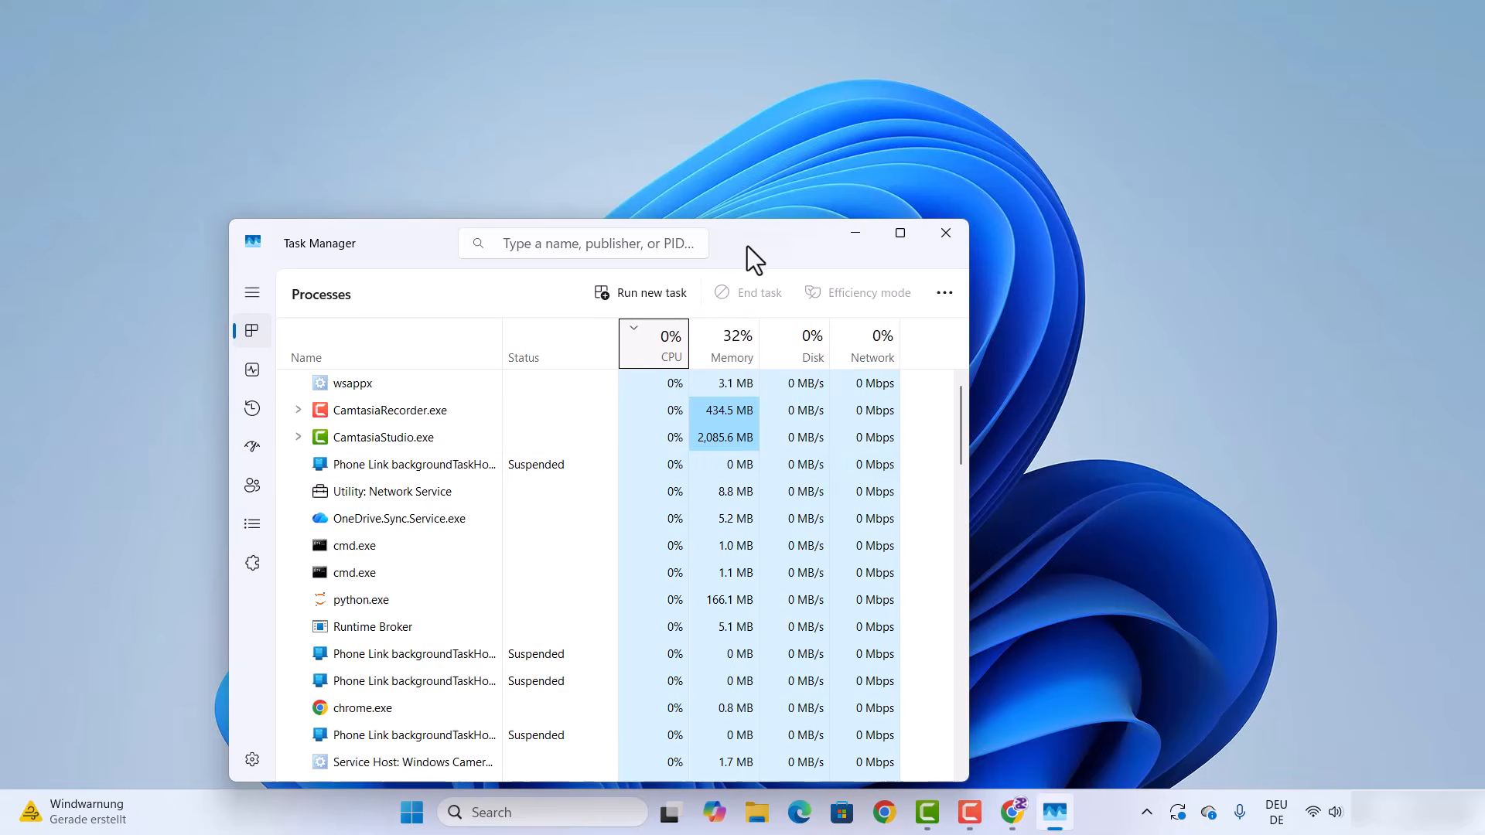
pyautogui.moveTo(748, 255); pyautogui.dragTo(872, 127)
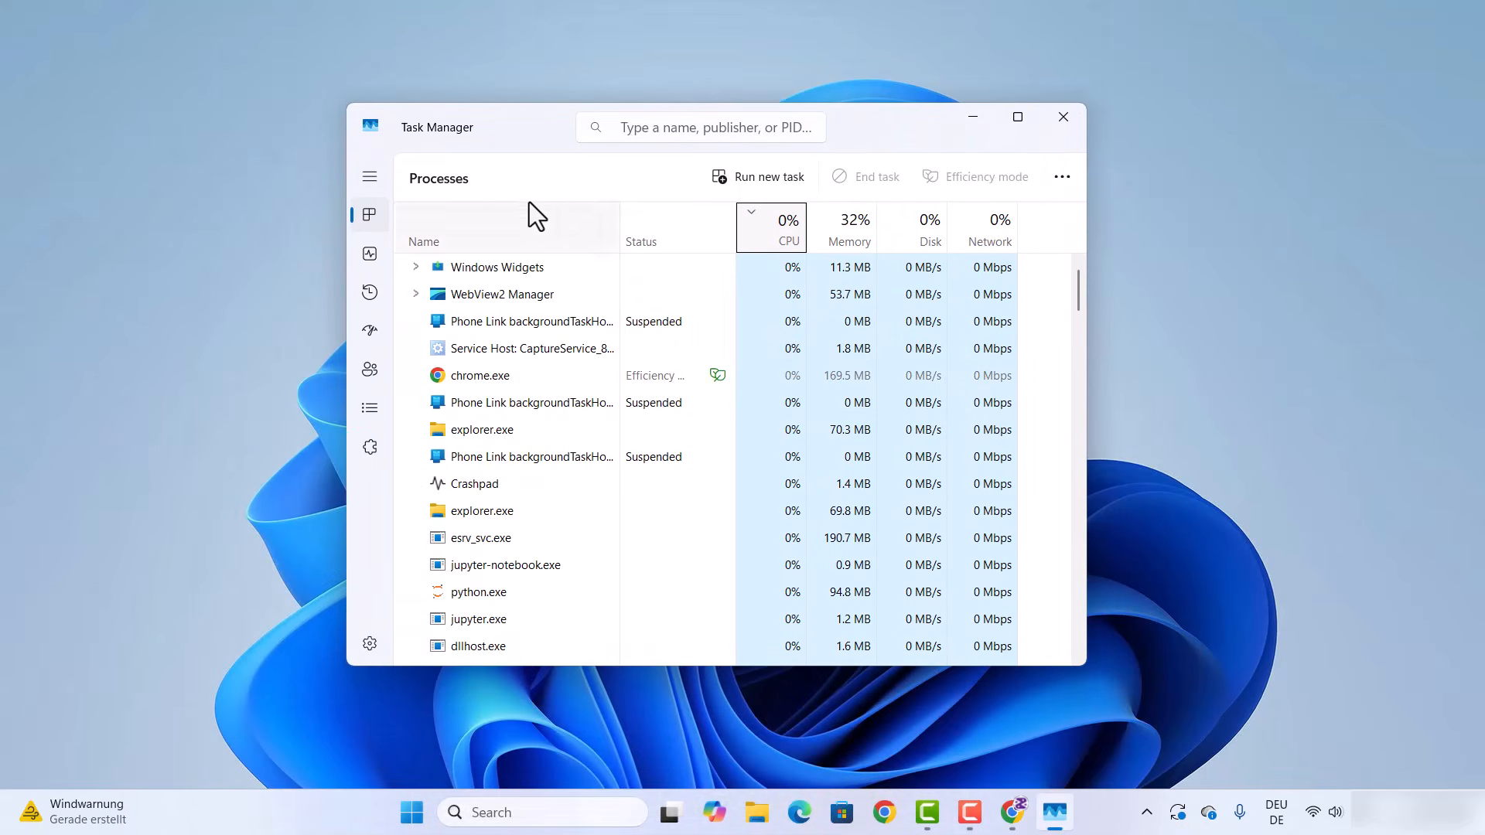
pyautogui.click(370, 177)
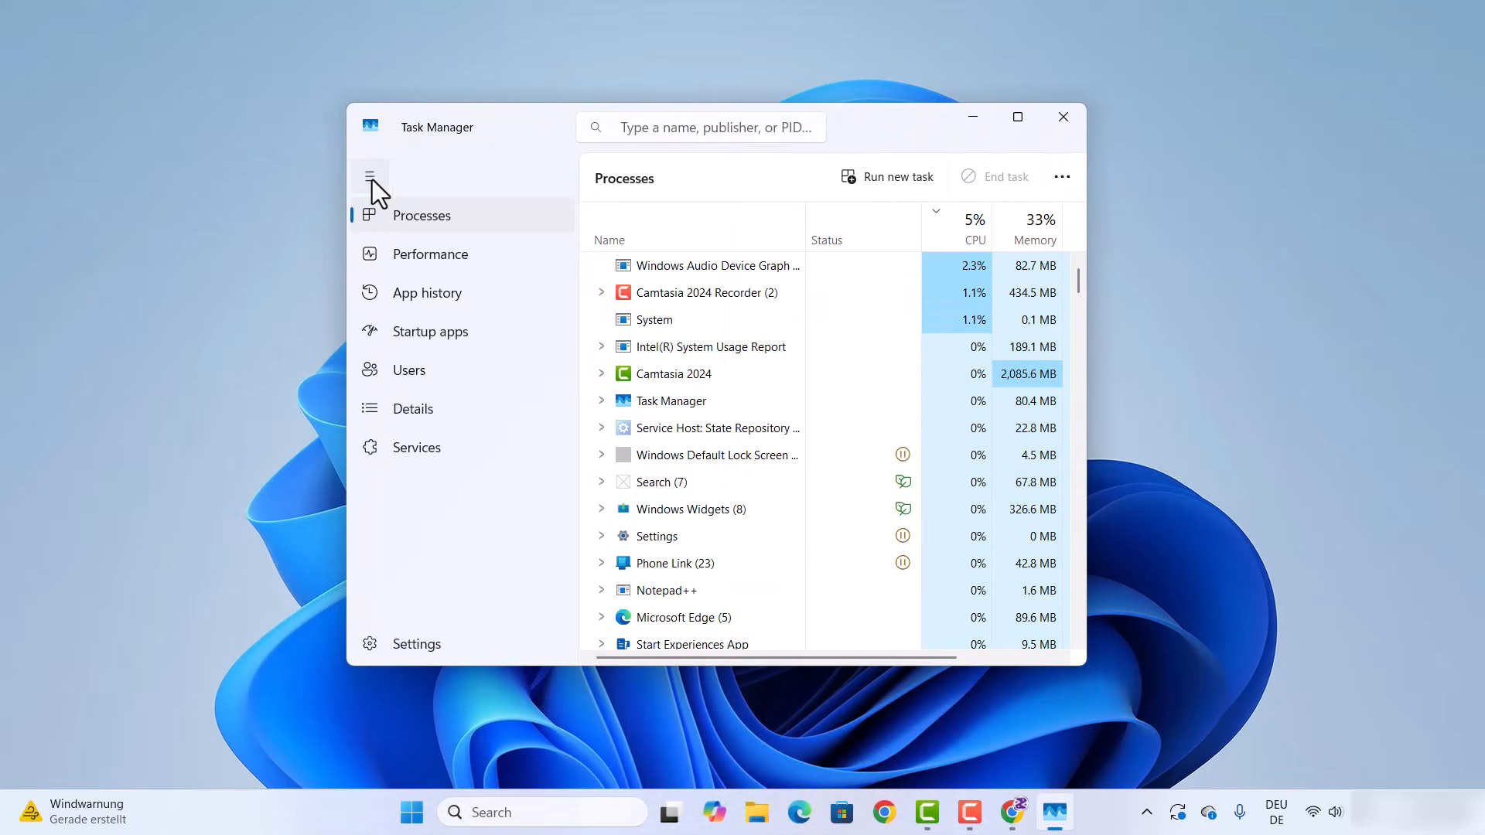
pyautogui.click(408, 253)
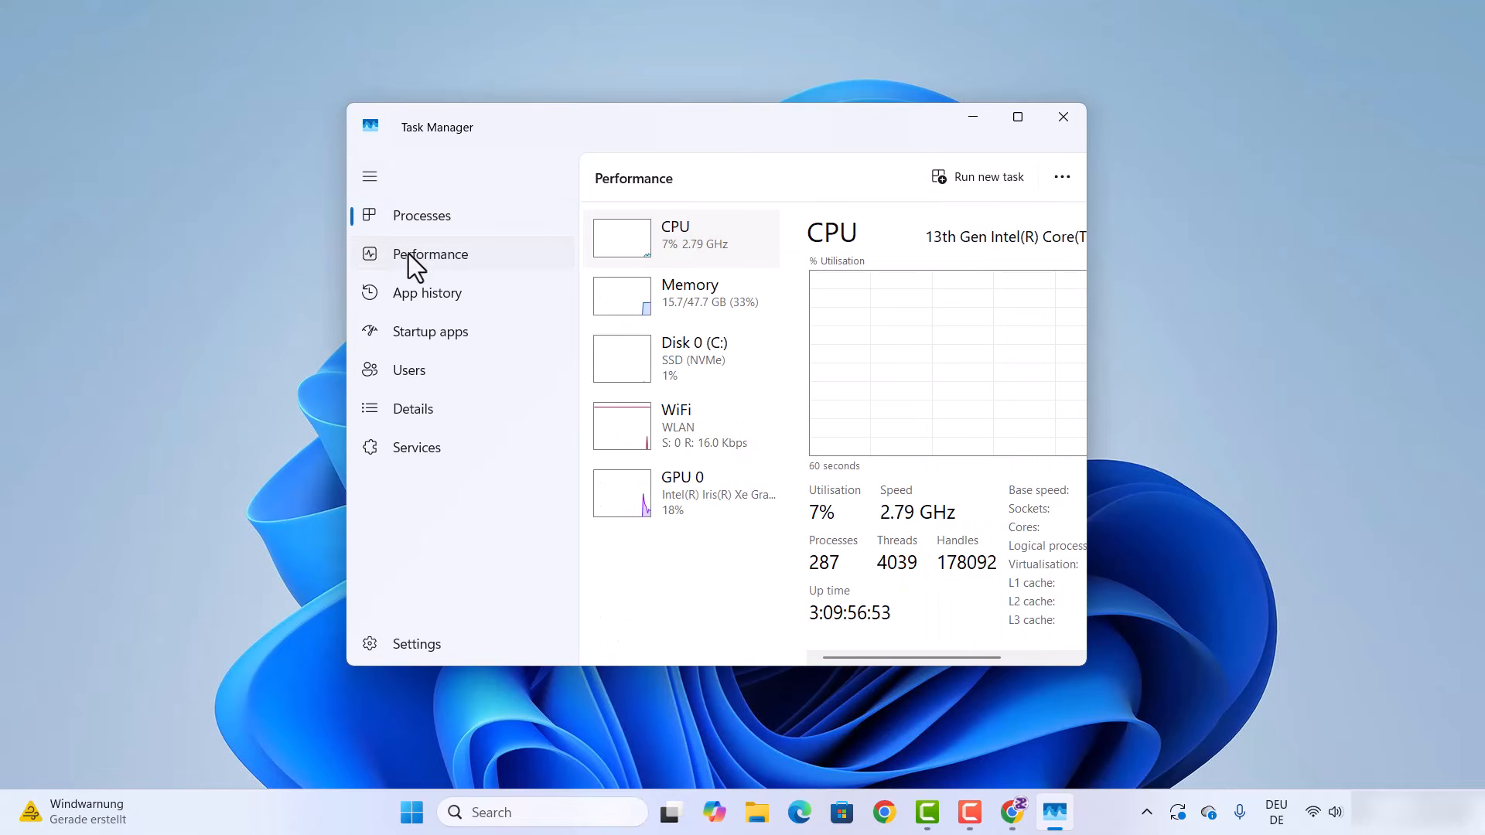
pyautogui.doubleClick(1011, 142)
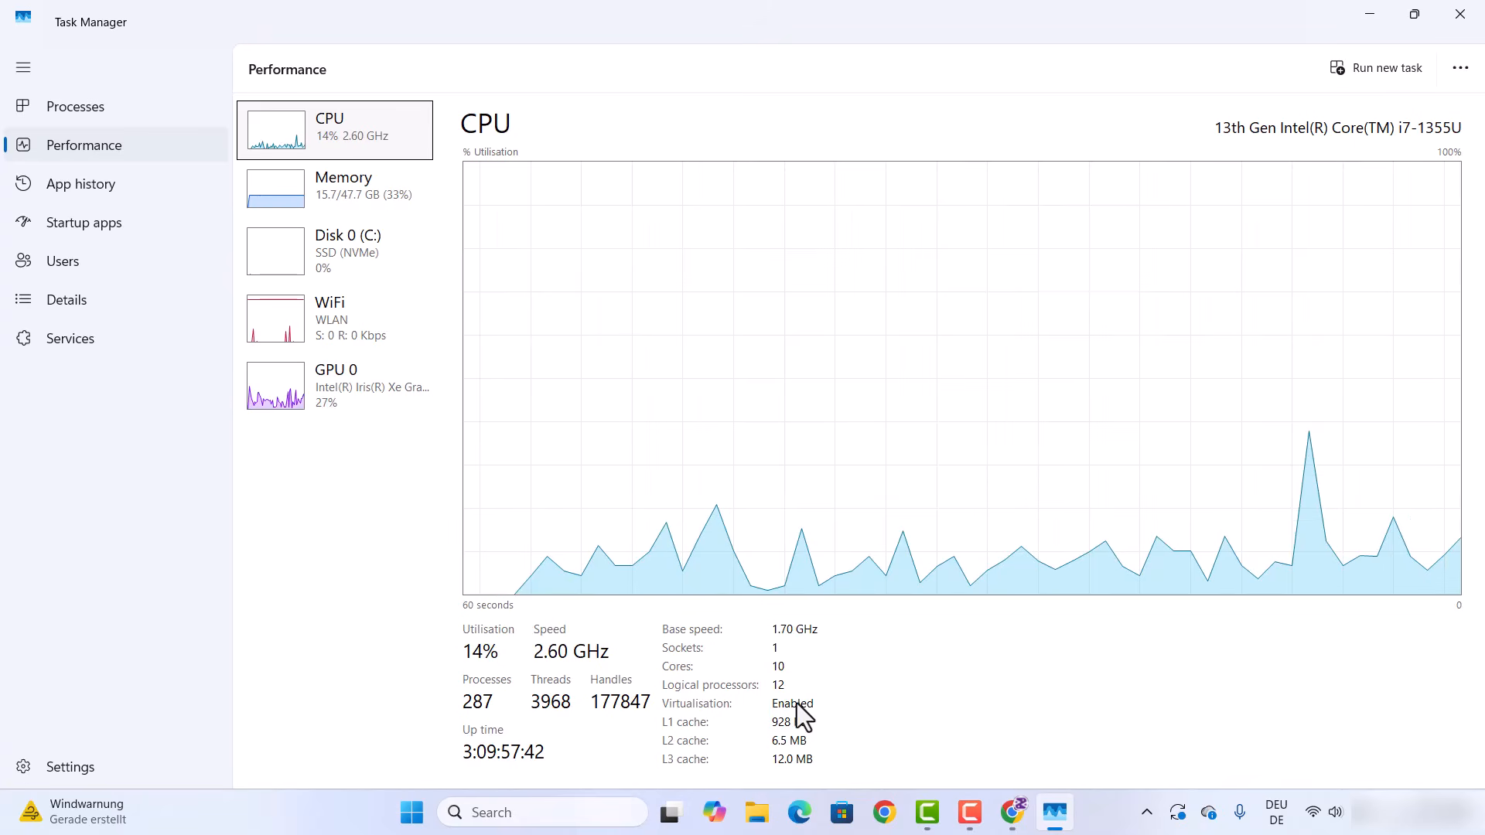
# Close Task Manager, switch back to the Docker installation page in Chrome and review the processor and RAM prerequisites
pyautogui.click(1456, 16)
pyautogui.click(1035, 809)
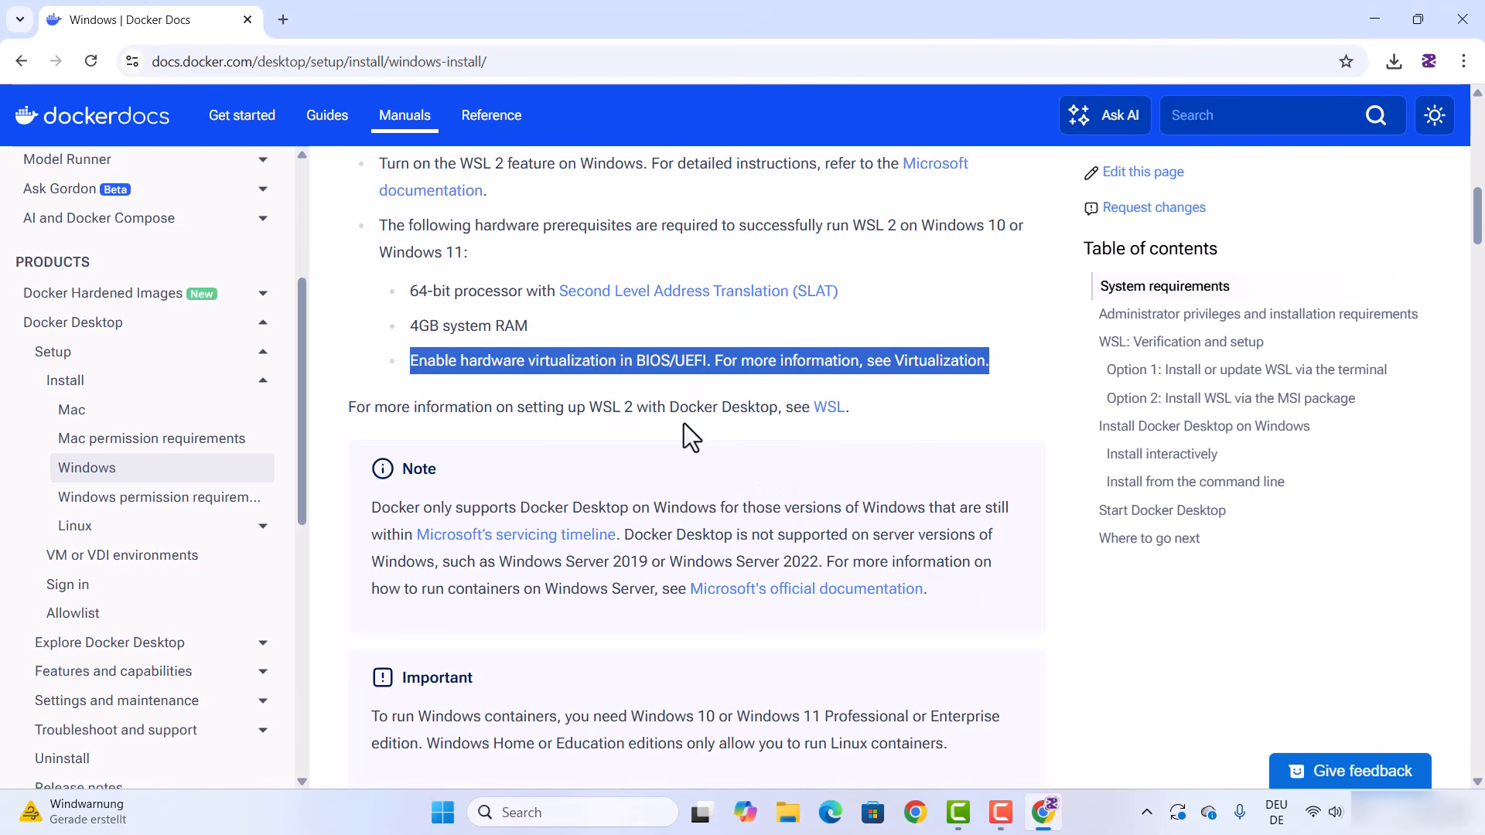
pyautogui.moveTo(407, 291); pyautogui.dragTo(519, 292)
pyautogui.moveTo(419, 326); pyautogui.dragTo(491, 328)
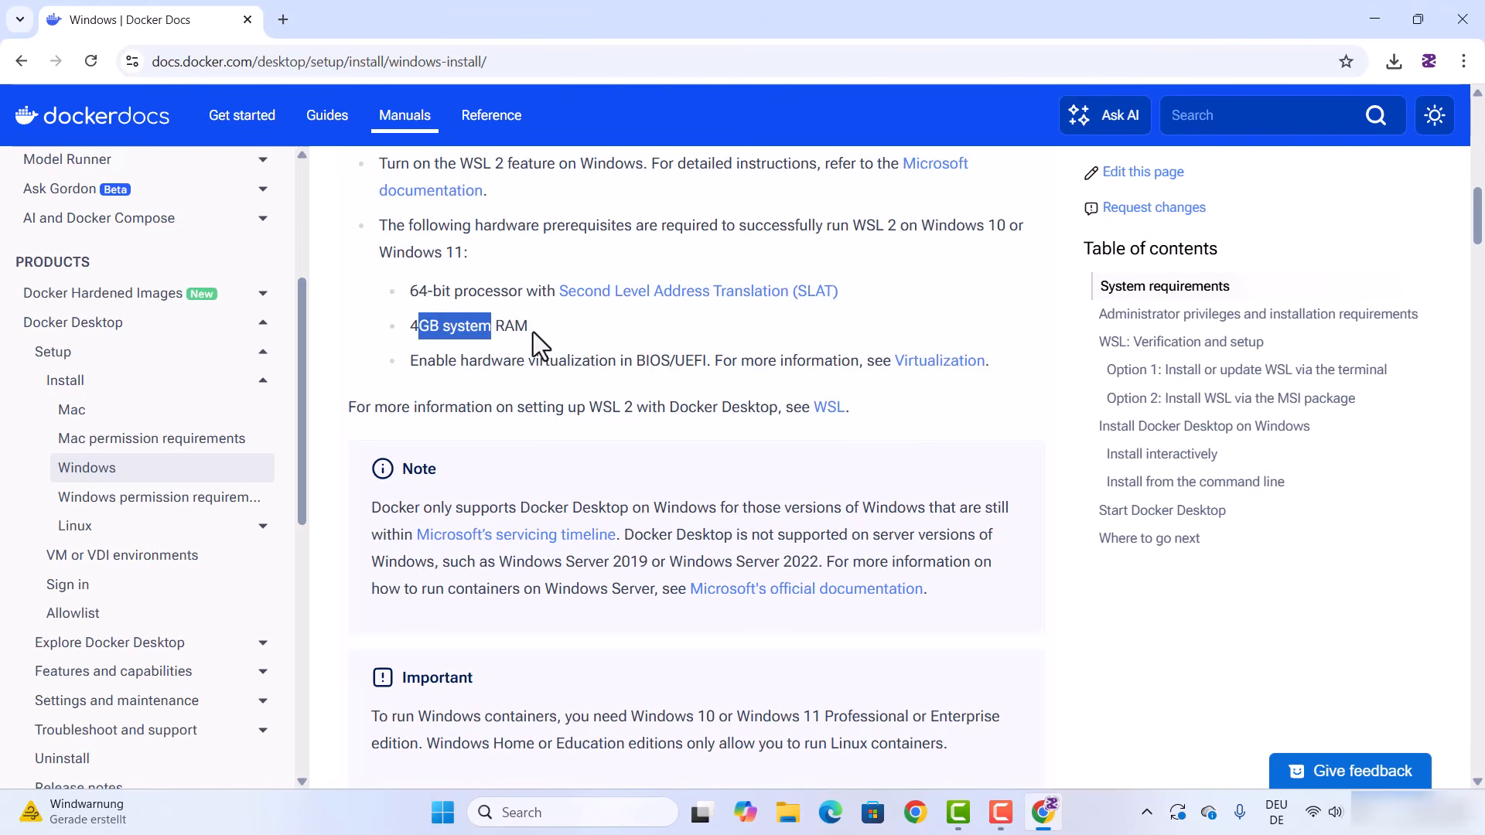
# Review the remaining system requirement notes, the administrator privileges section and the WSL verification command on the installation page
pyautogui.scroll(-3, 517, 345)
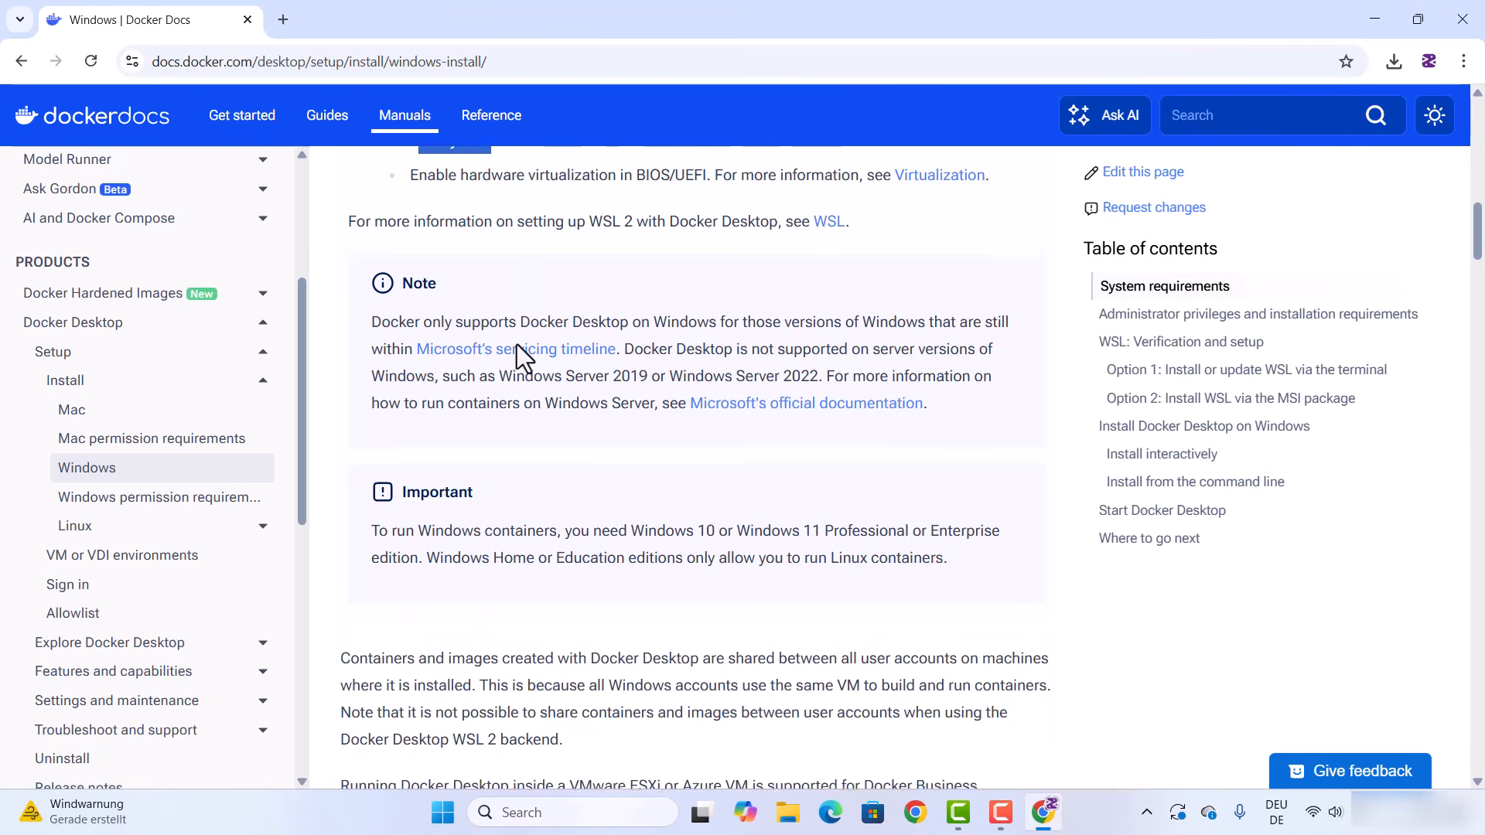
pyautogui.scroll(-5, 583, 389)
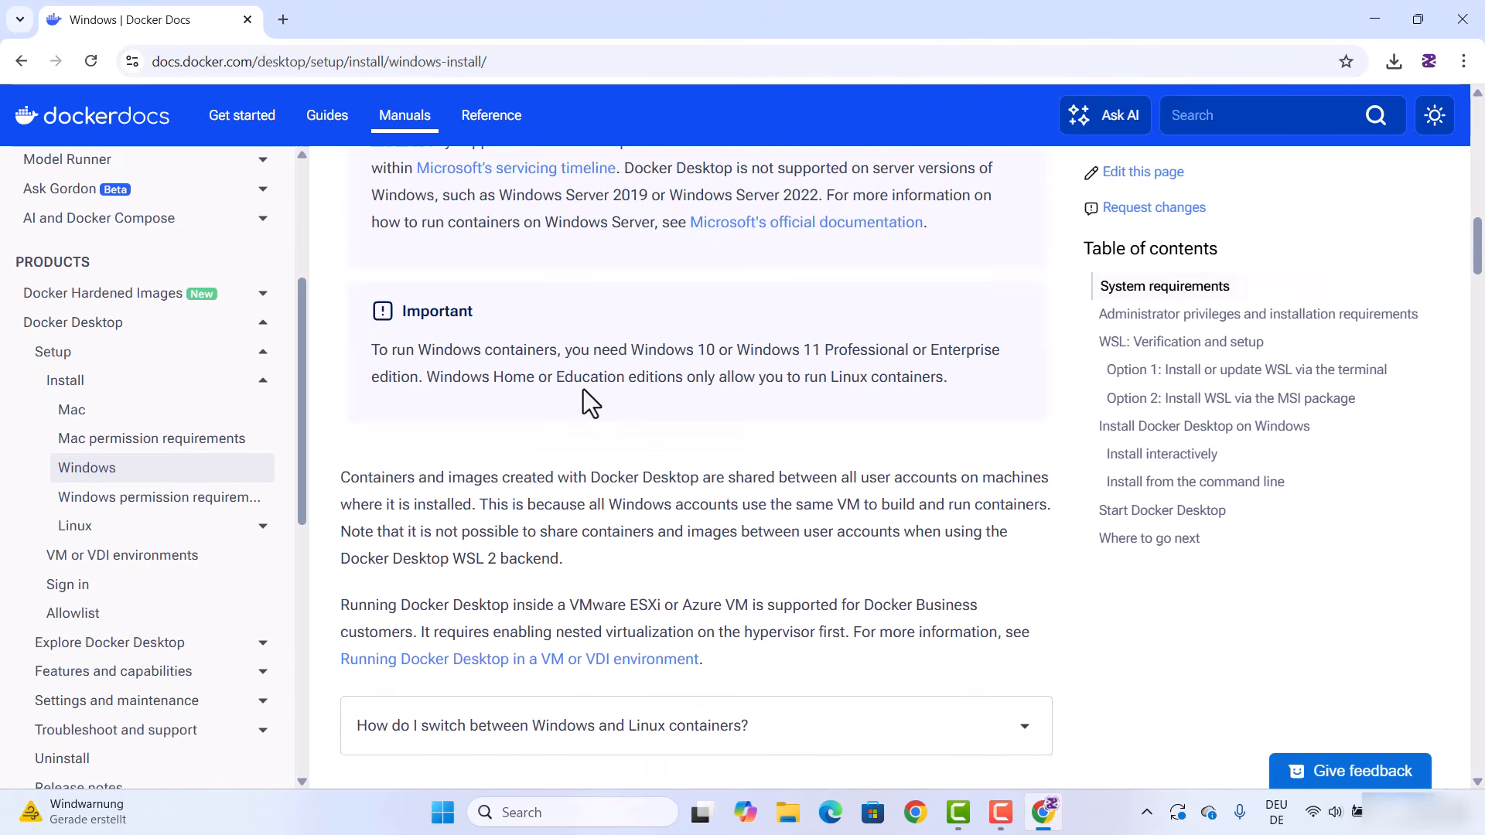
pyautogui.scroll(-2, 584, 389)
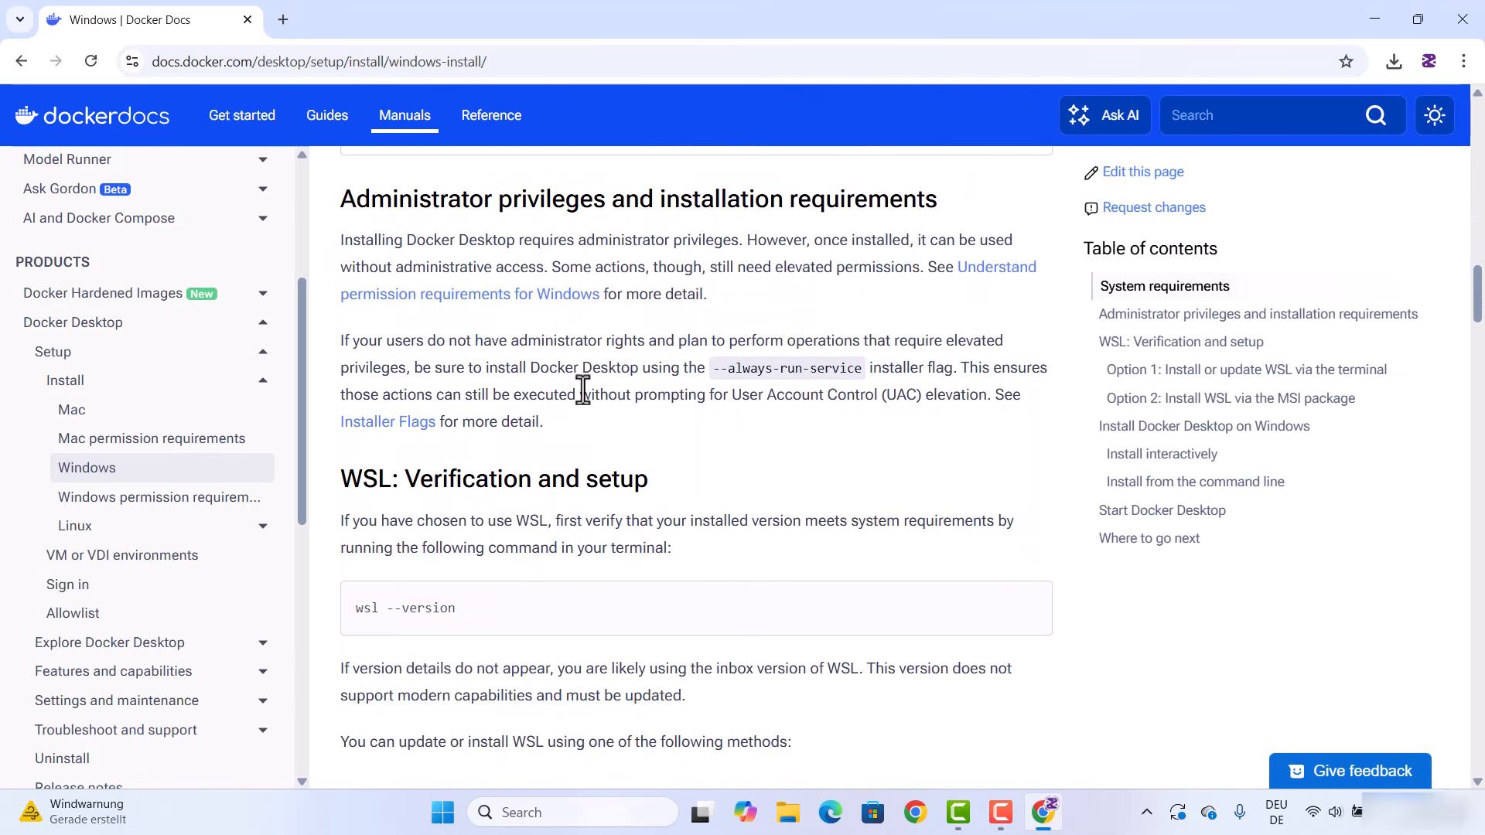
pyautogui.scroll(-1, 584, 388)
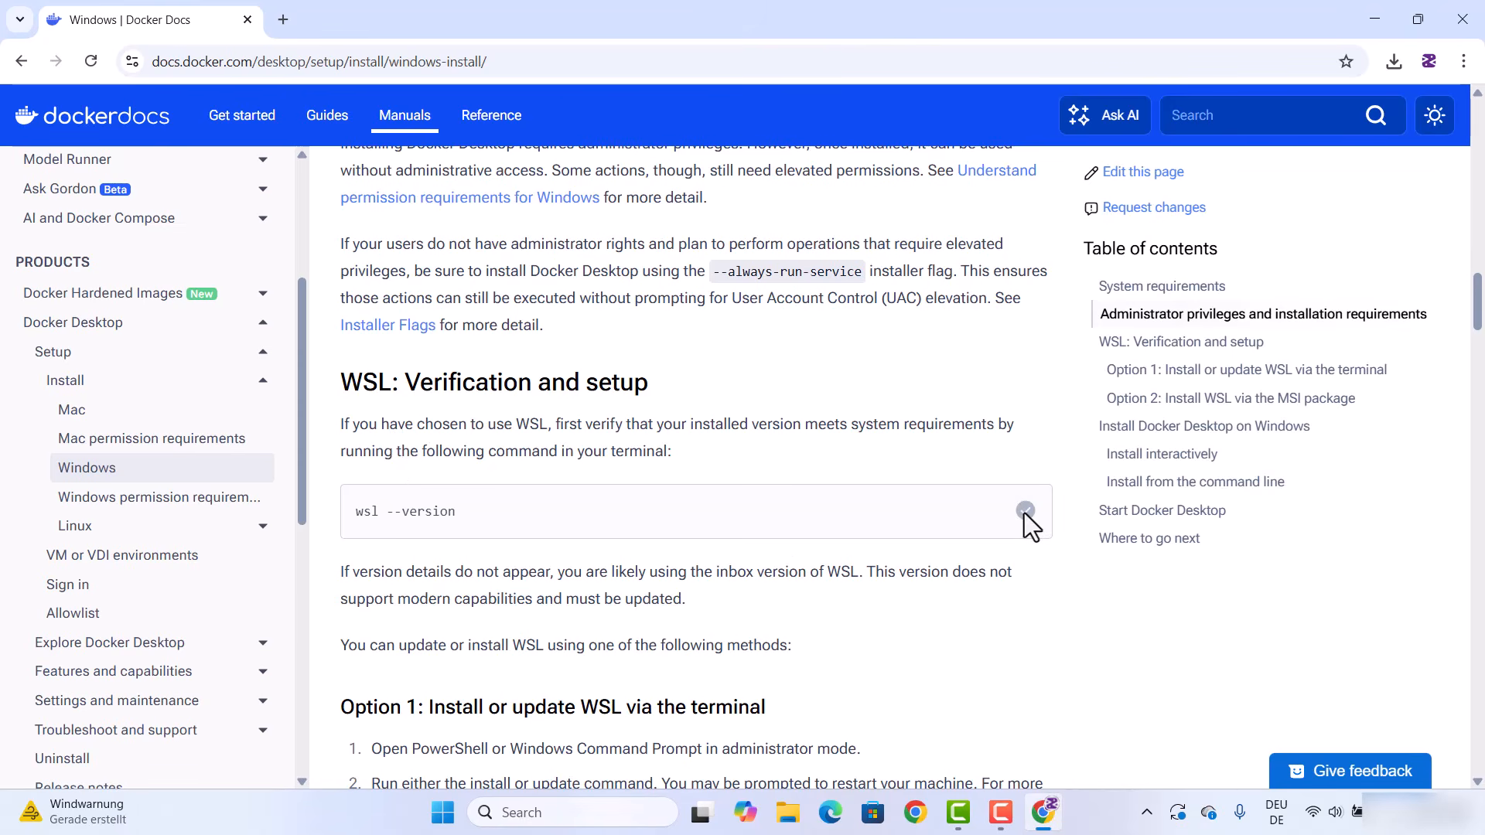
# Minimize Chrome, find Windows PowerShell through the Windows search and open it as administrator in a maximized window
pyautogui.click(1043, 811)
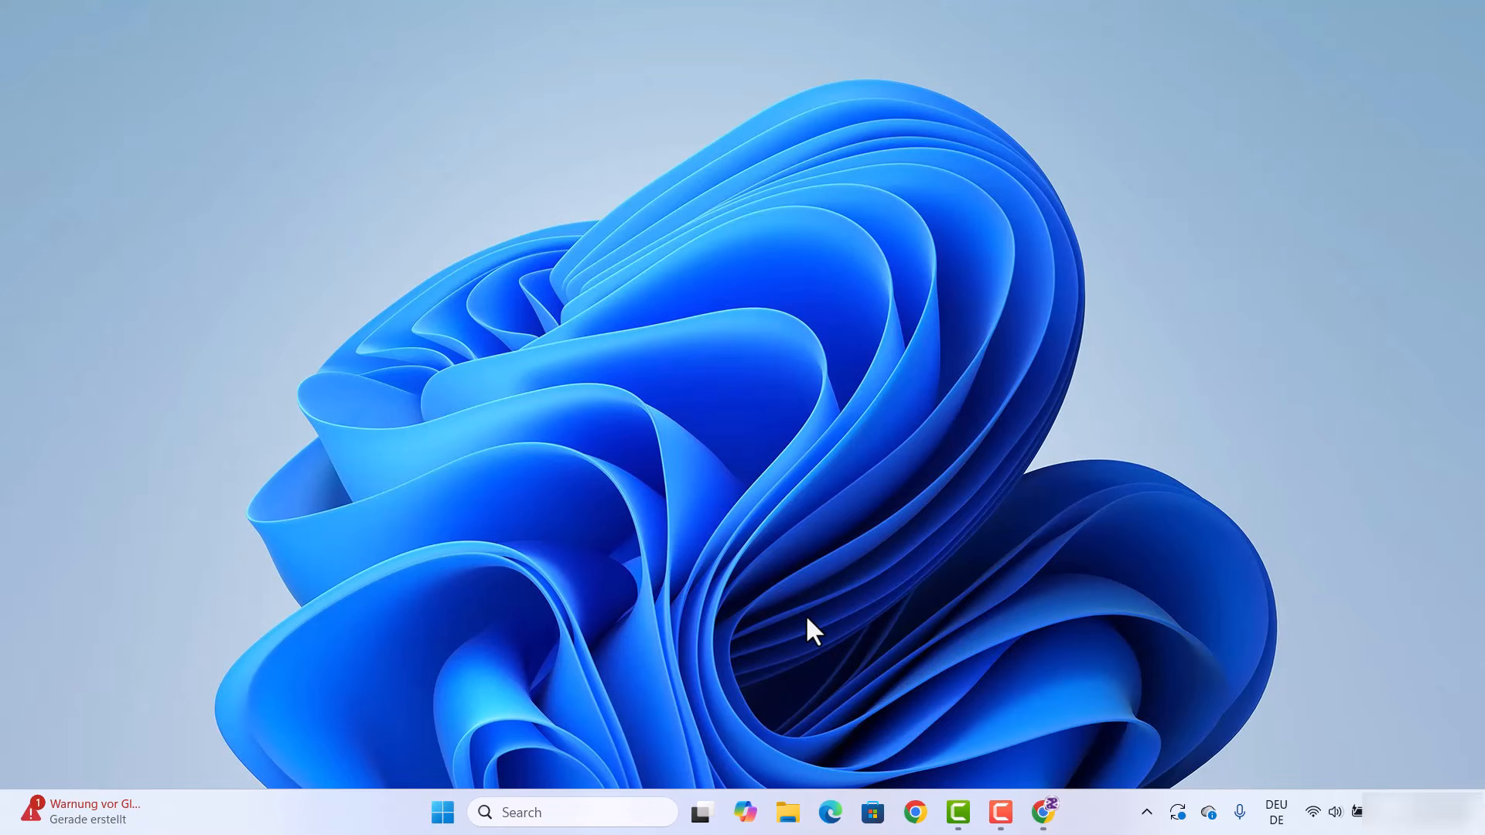
pyautogui.click(588, 810)
pyautogui.write('pwer')
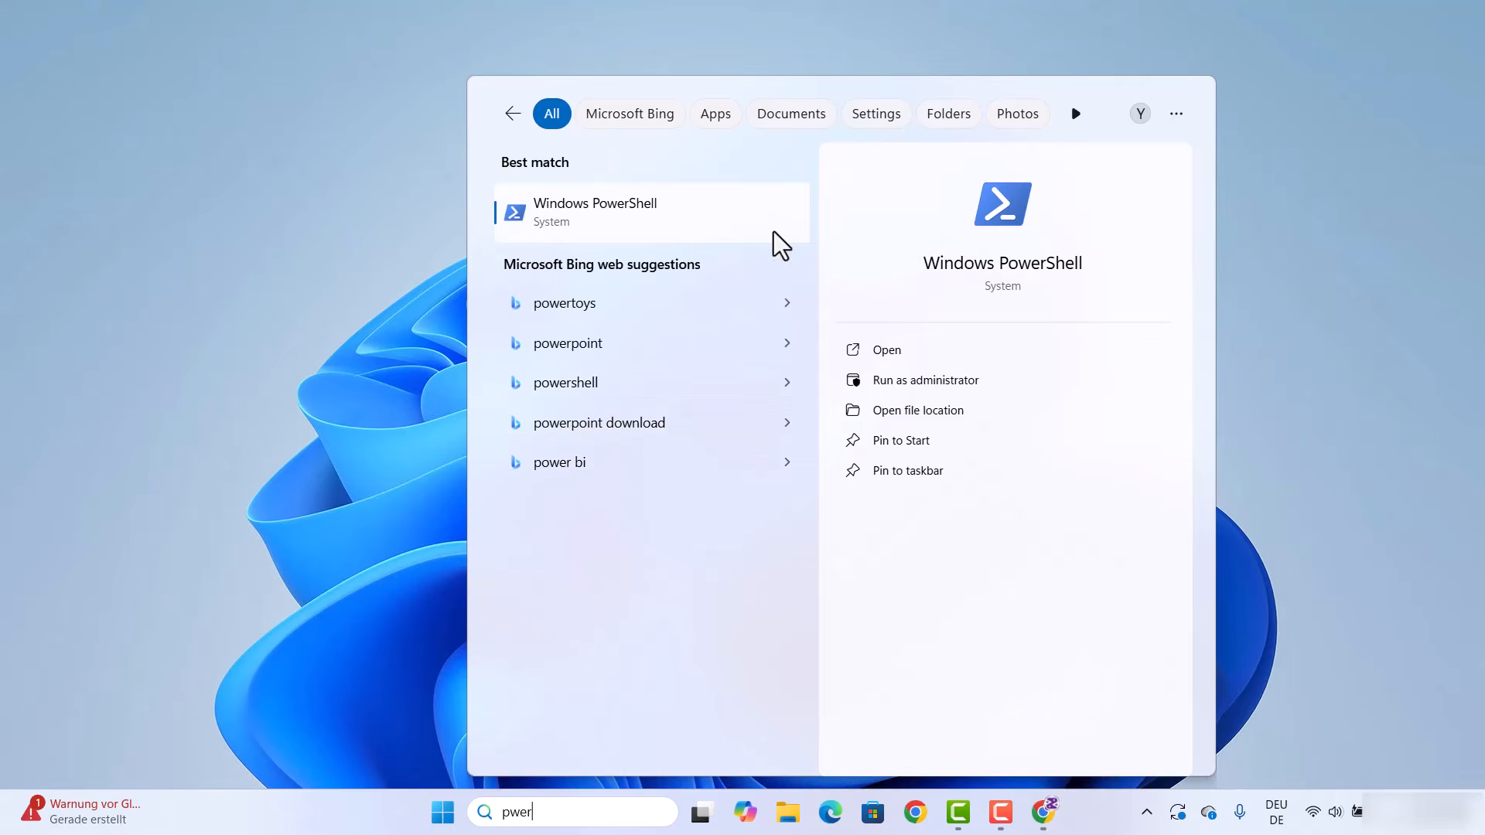
pyautogui.click(898, 384)
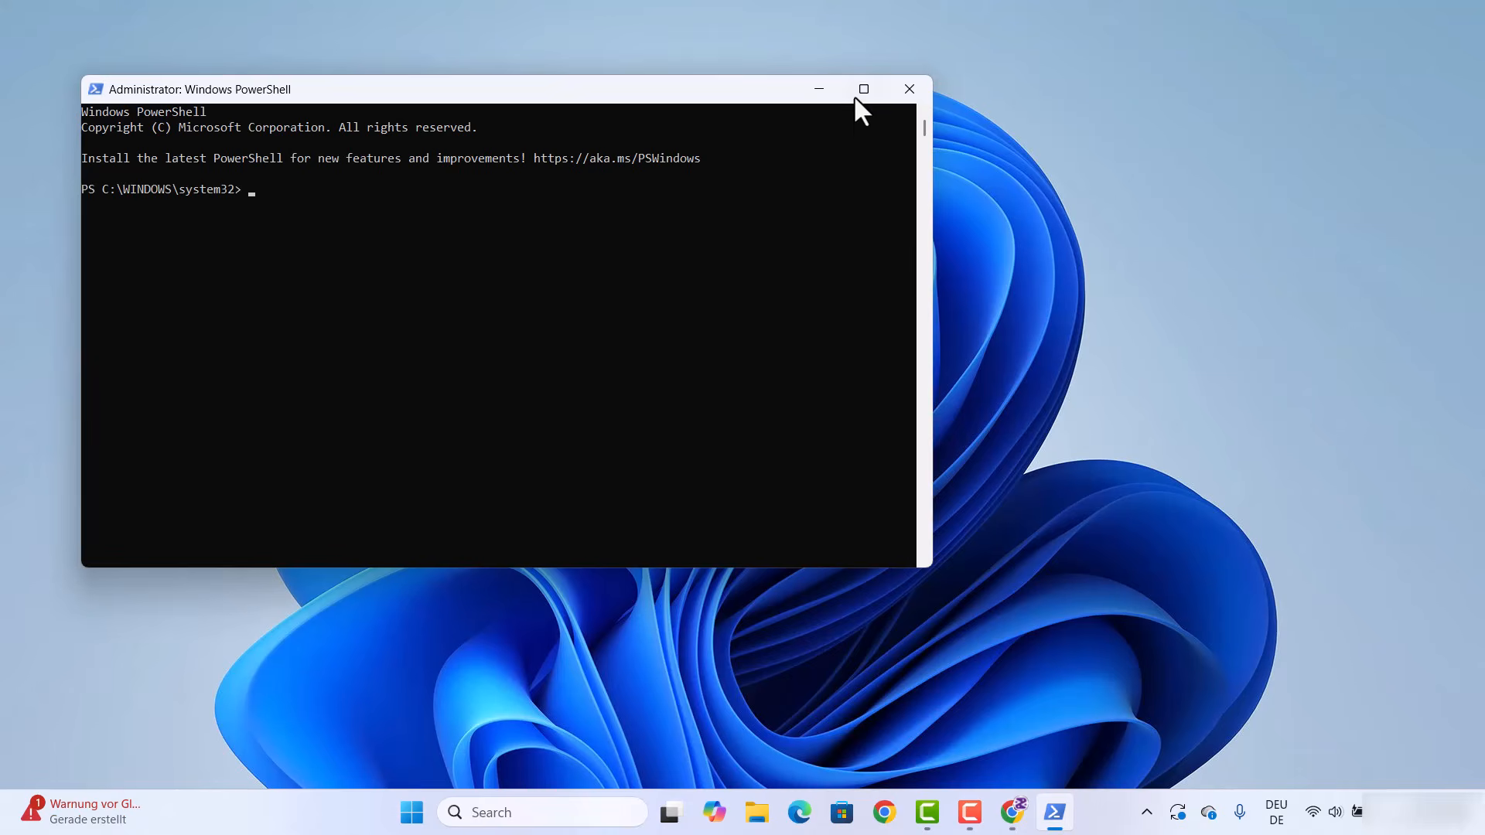
pyautogui.click(860, 90)
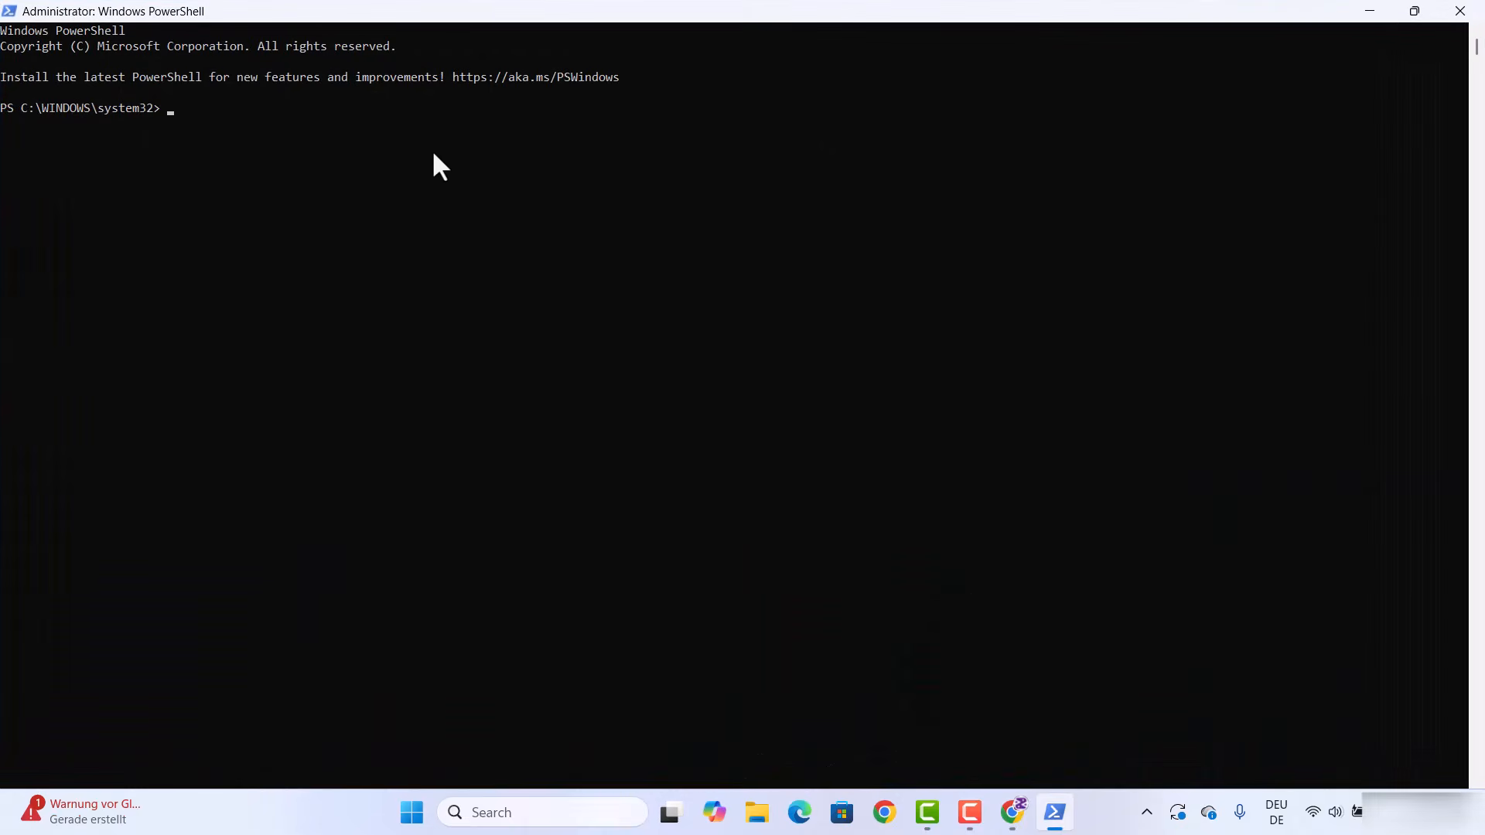
# Check the WSL version by running wsl --version in PowerShell and abort the offered WSL installation
pyautogui.write('wsl --version')
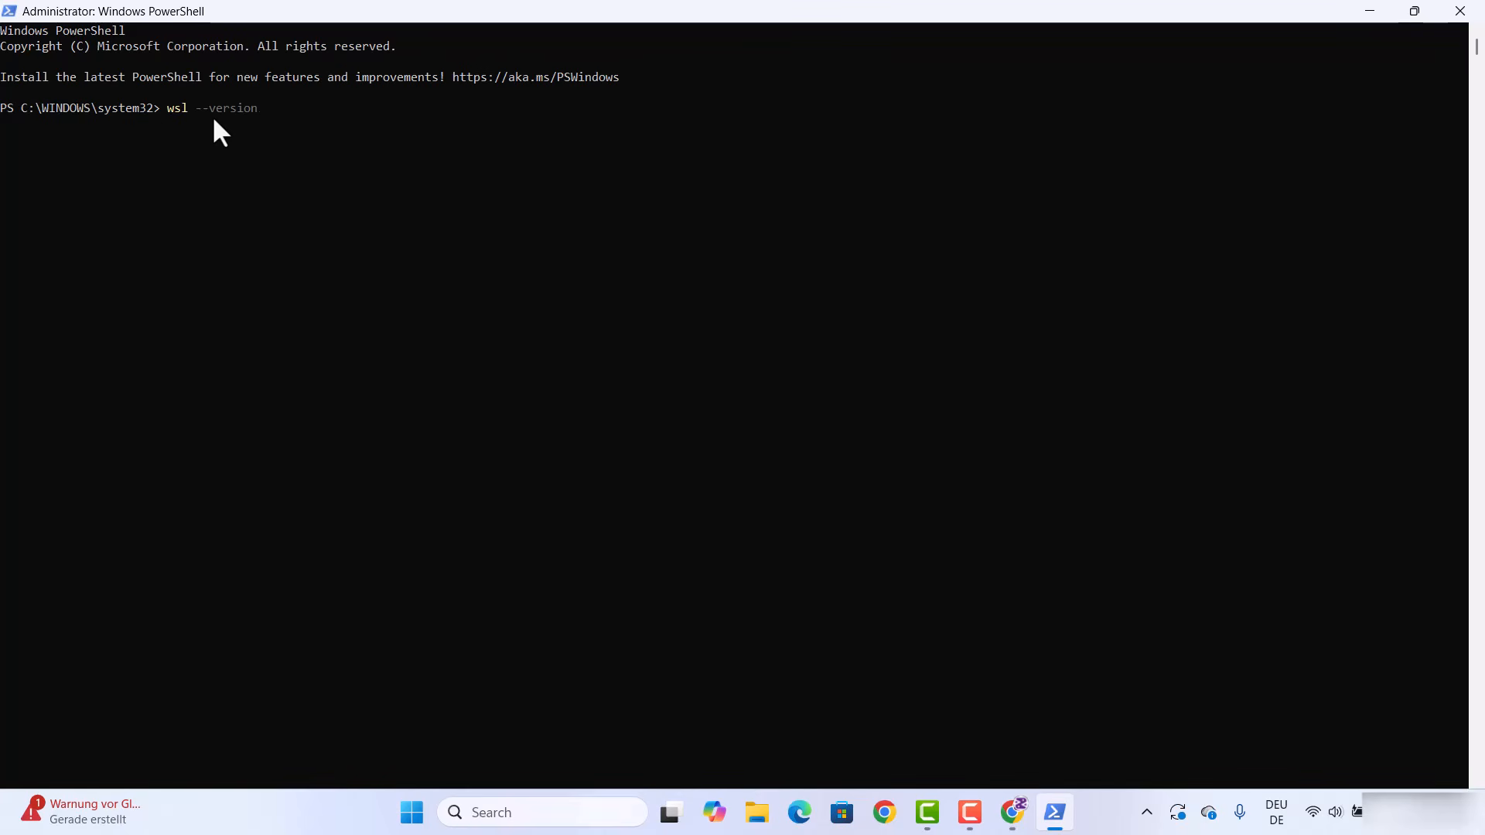
pyautogui.press('Return')
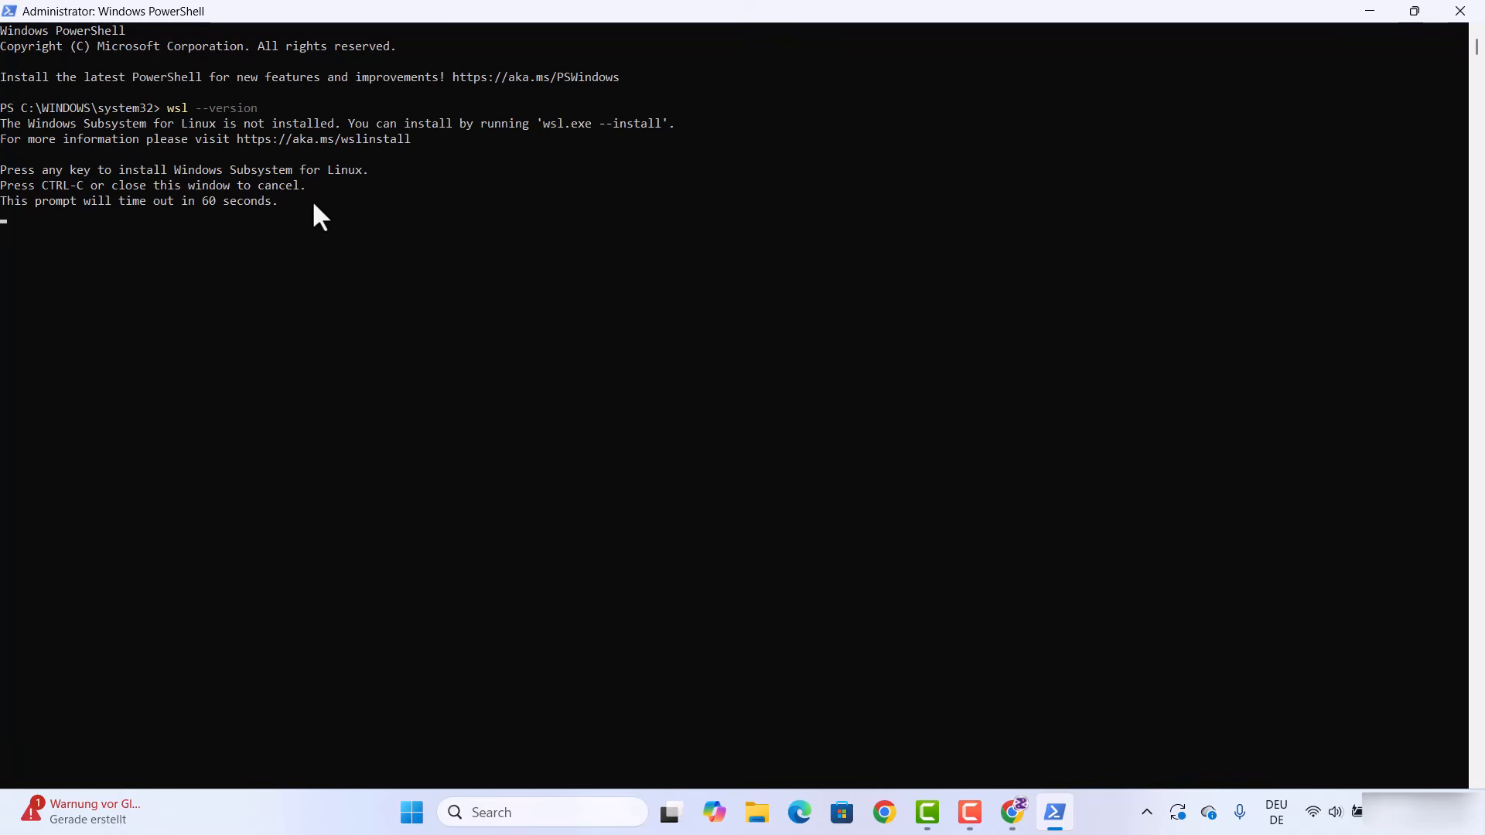
pyautogui.click(42, 186)
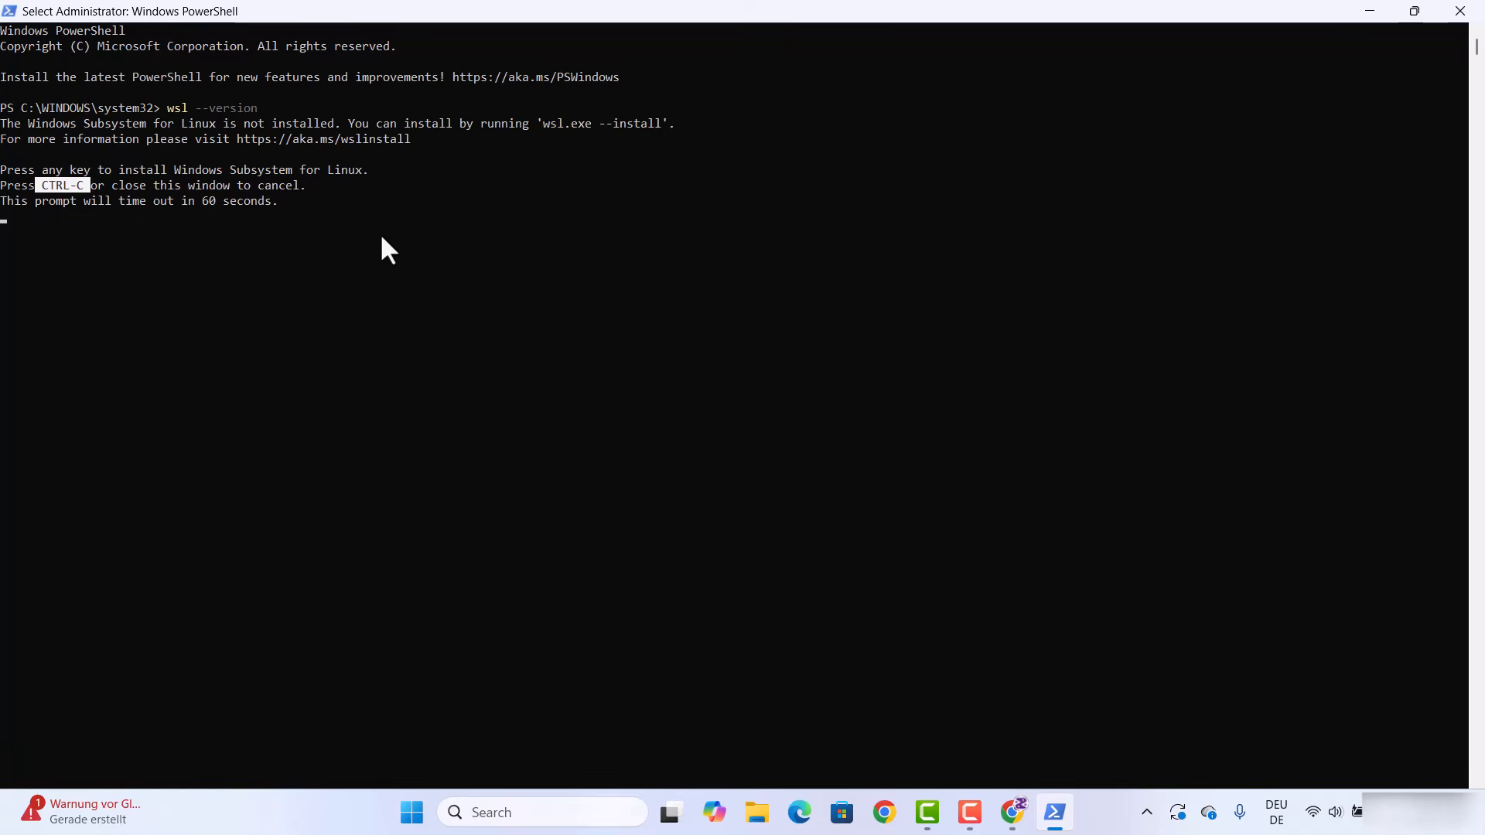
pyautogui.hotkey('ctrl', 'c')
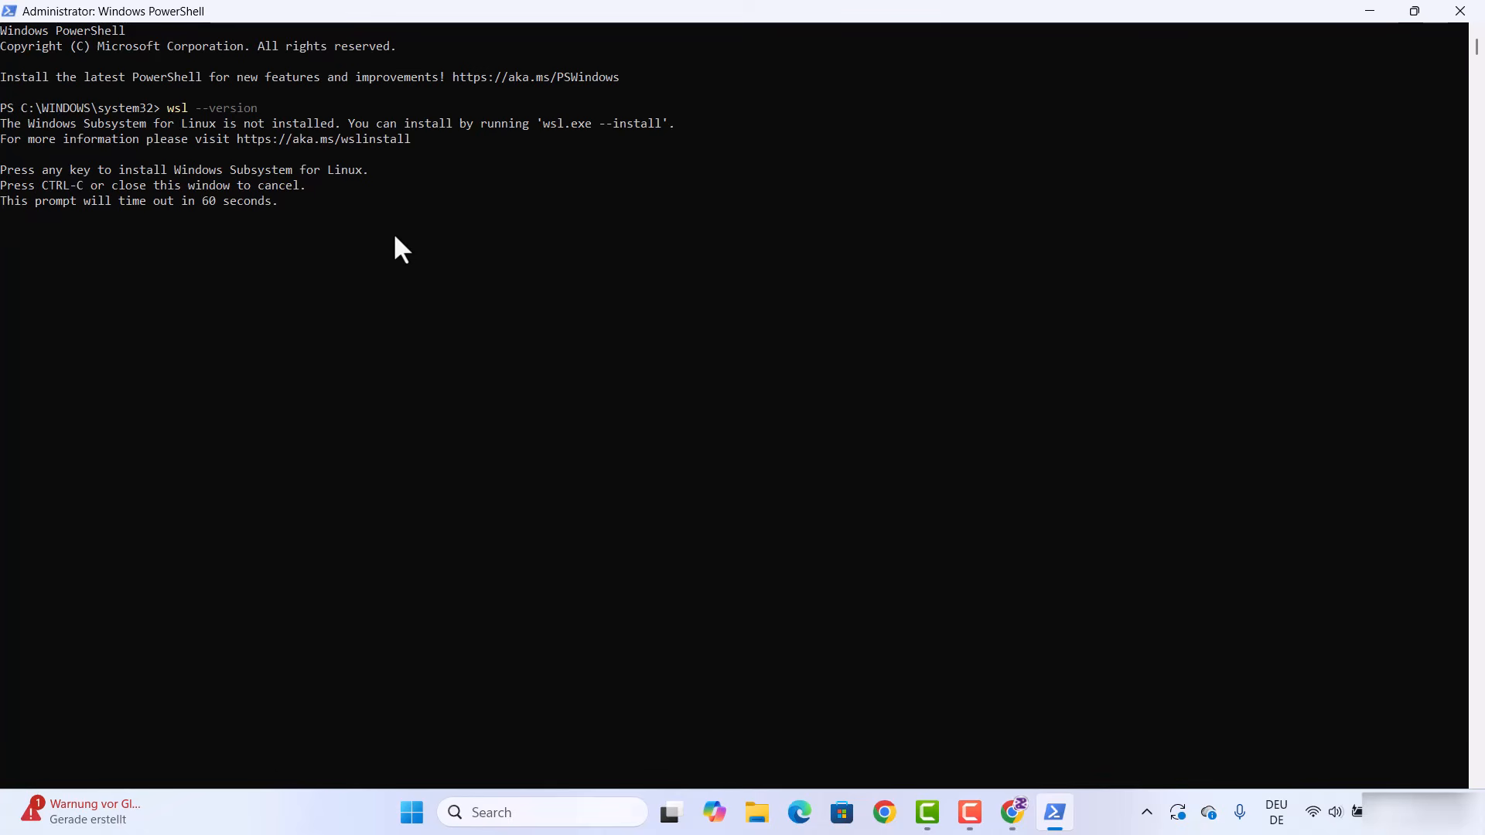
pyautogui.hotkey('ctrl', 'c')
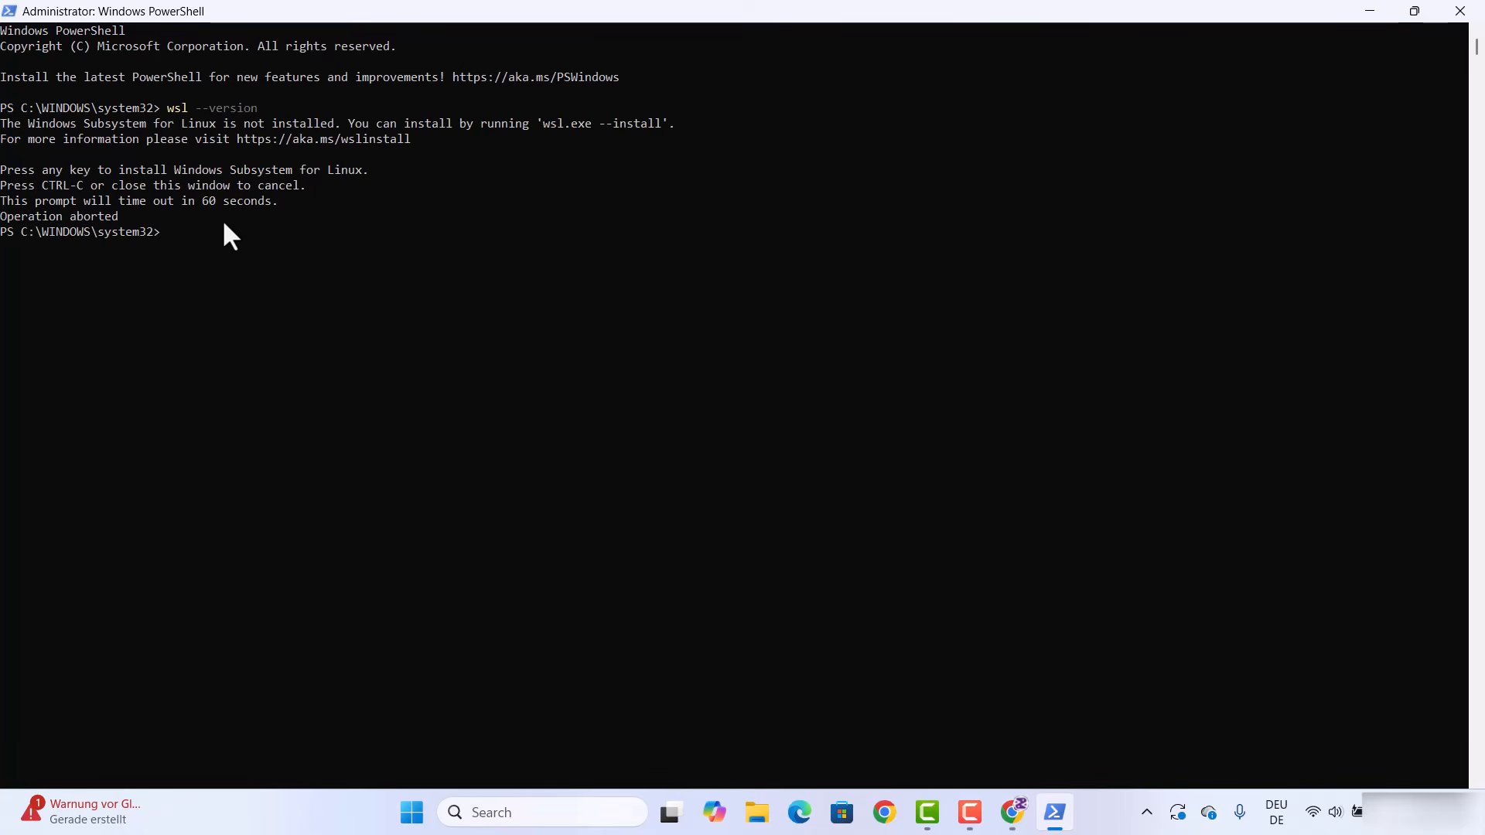
# Switch back to the Docker installation page in Chrome and review the methods for installing or updating WSL
pyautogui.click(1013, 812)
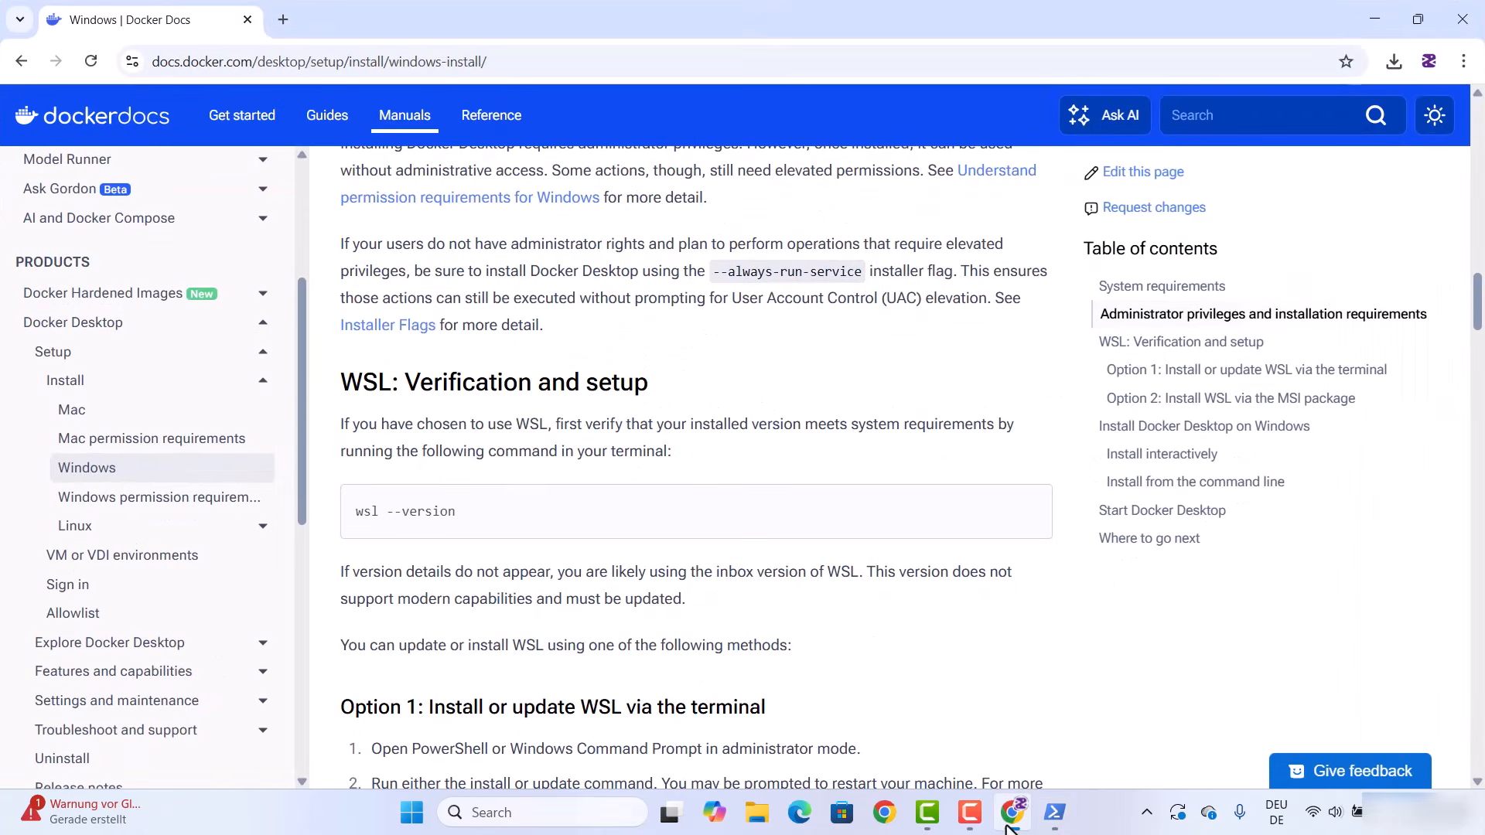
pyautogui.scroll(-1, 571, 480)
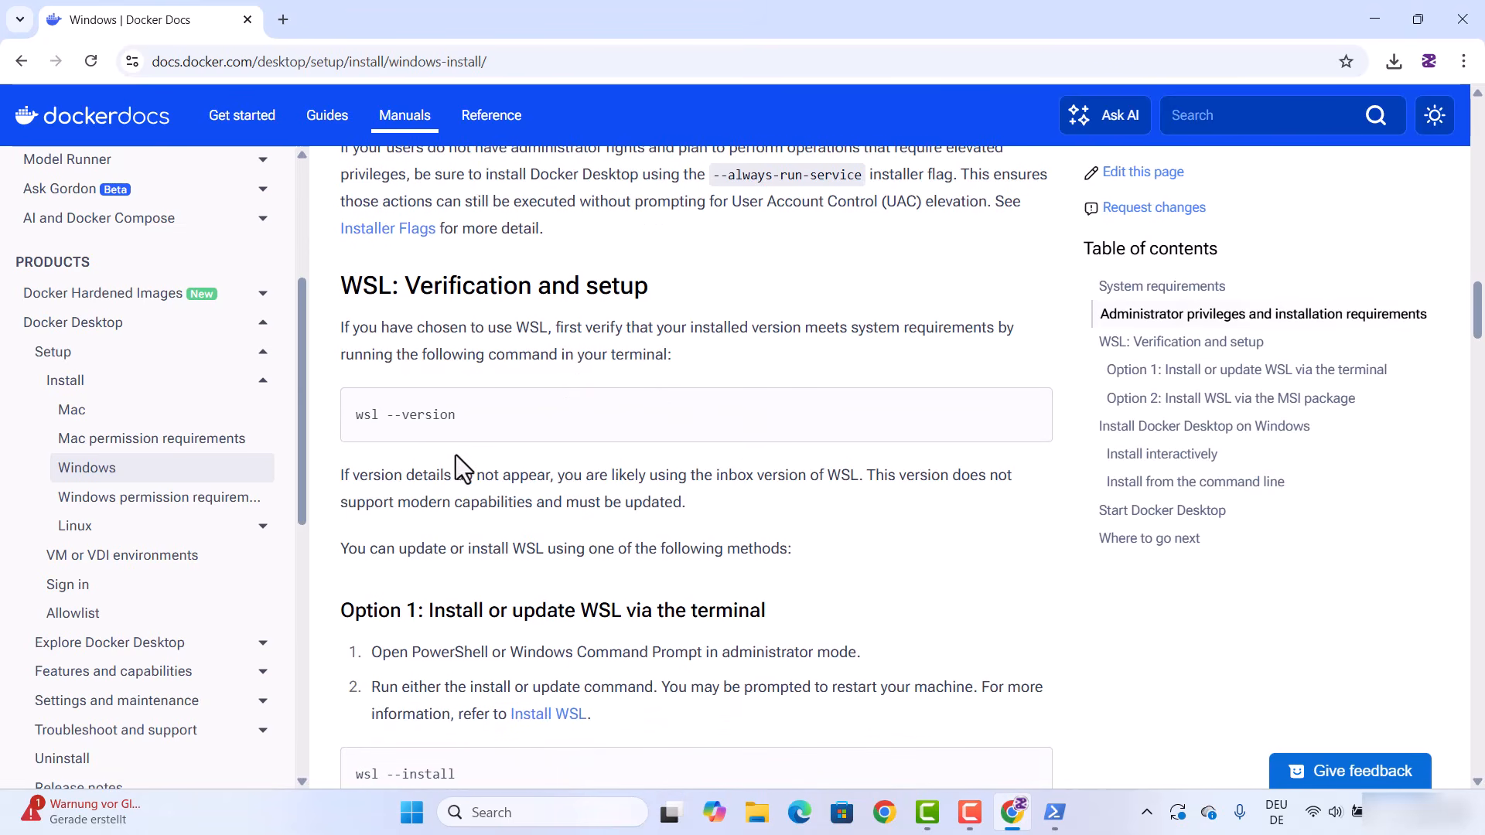
pyautogui.moveTo(382, 477); pyautogui.dragTo(651, 547)
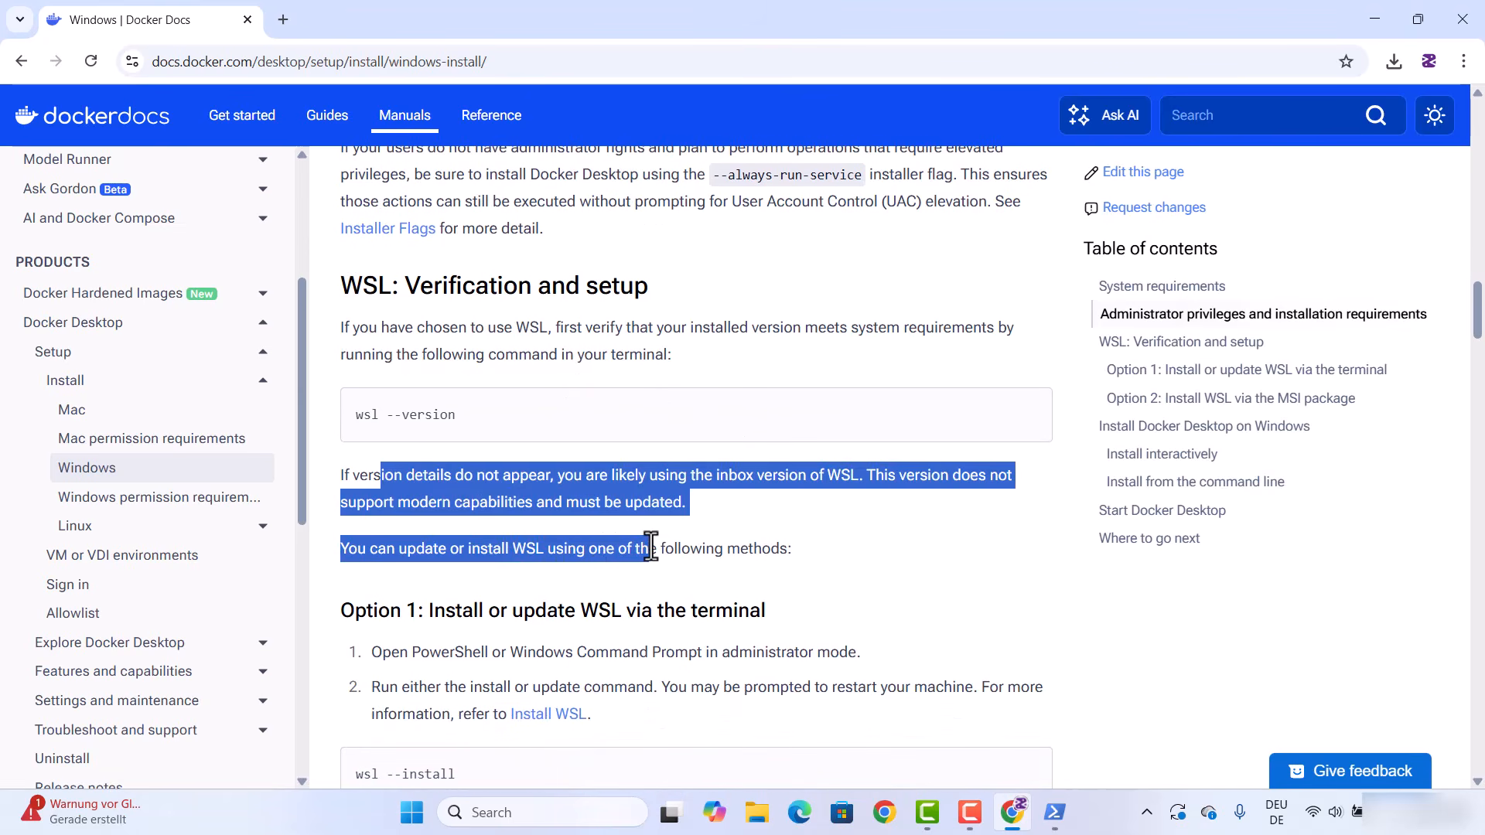
pyautogui.scroll(-2, 560, 411)
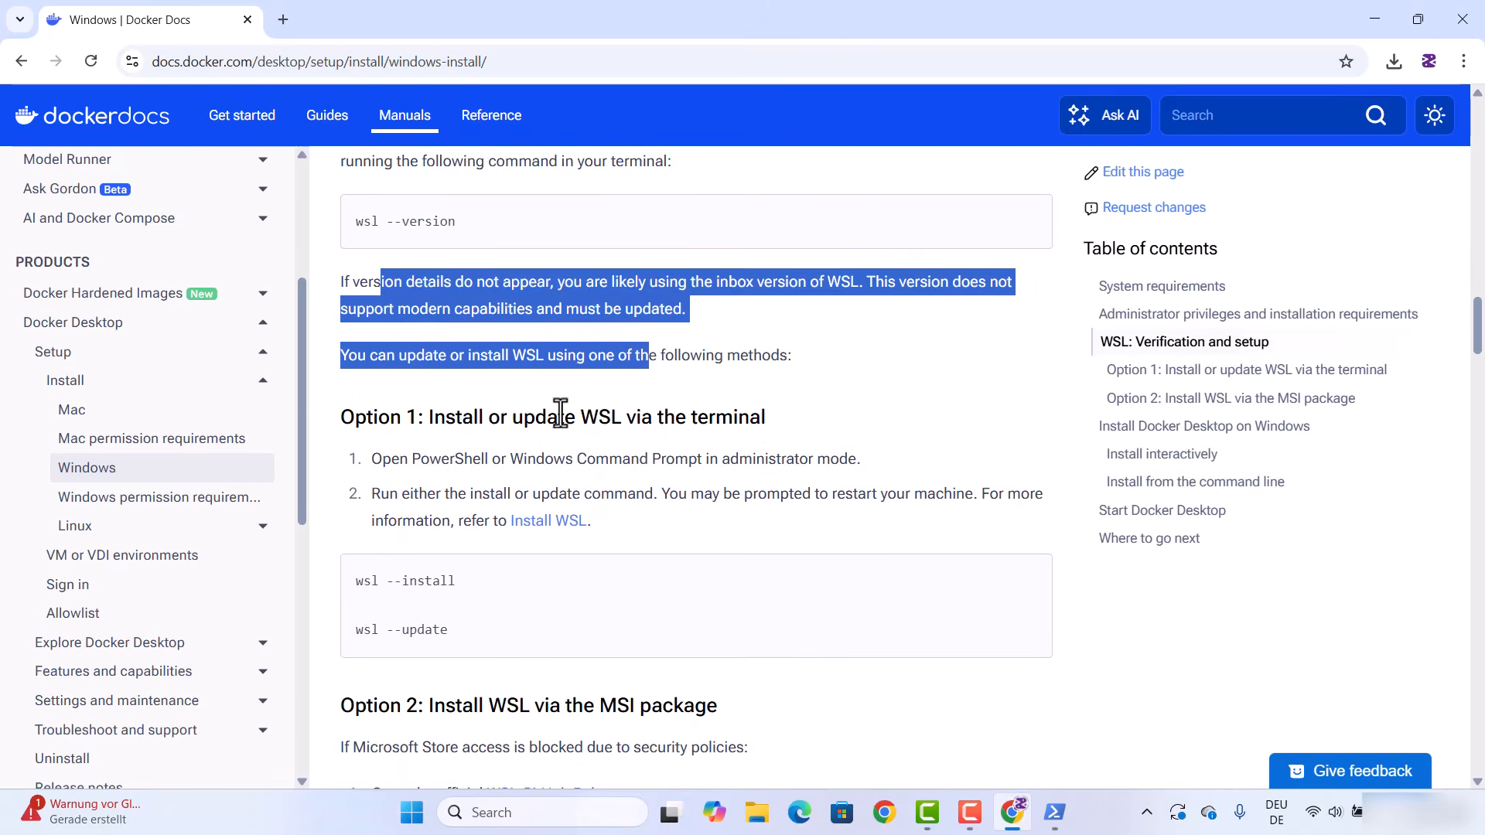
pyautogui.scroll(-1, 560, 411)
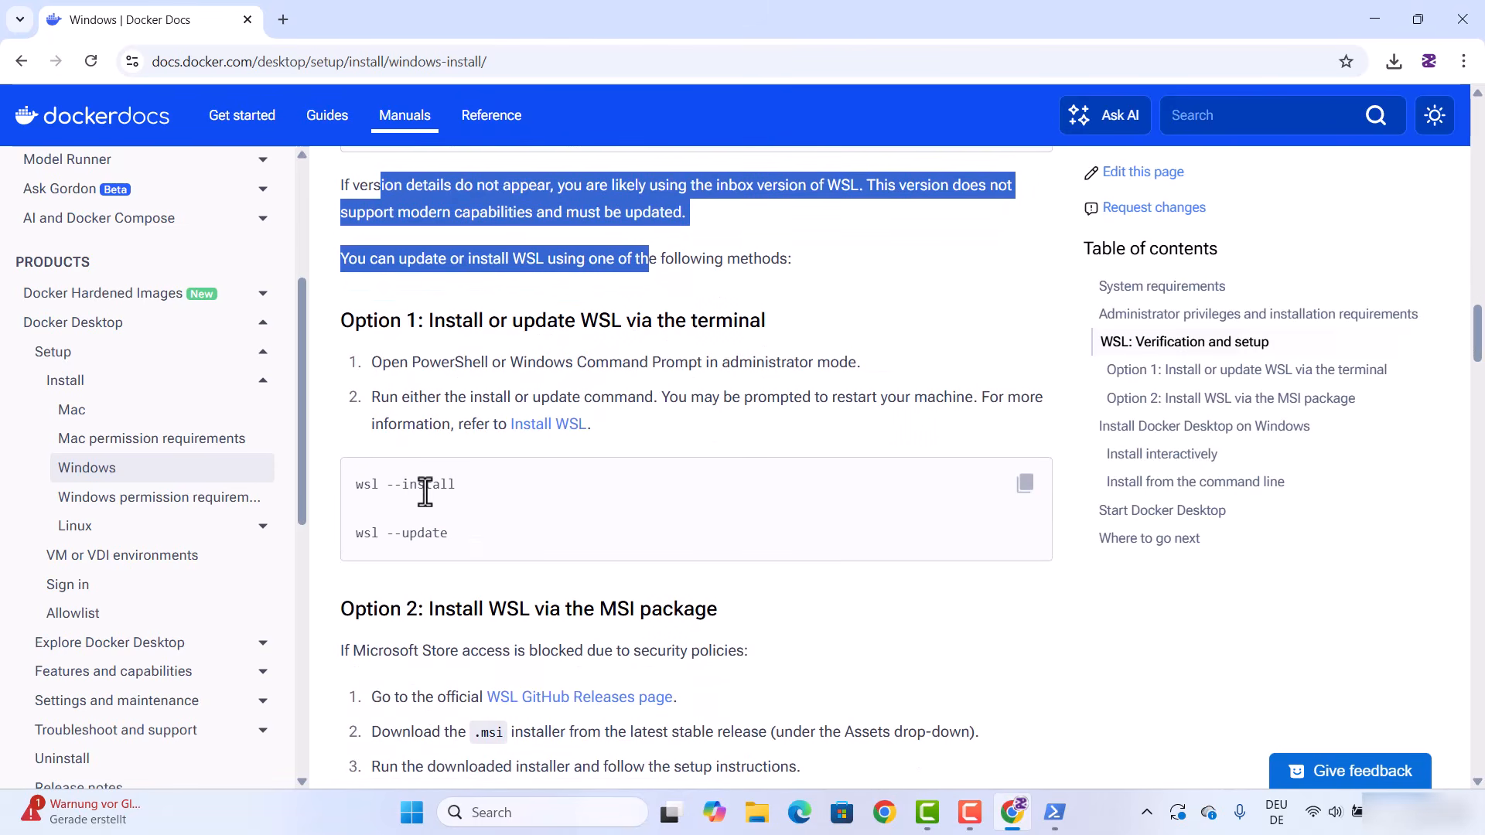
# Copy the wsl --install command from Option 1 of the Docker page and paste it at the PowerShell prompt
pyautogui.doubleClick(425, 486)
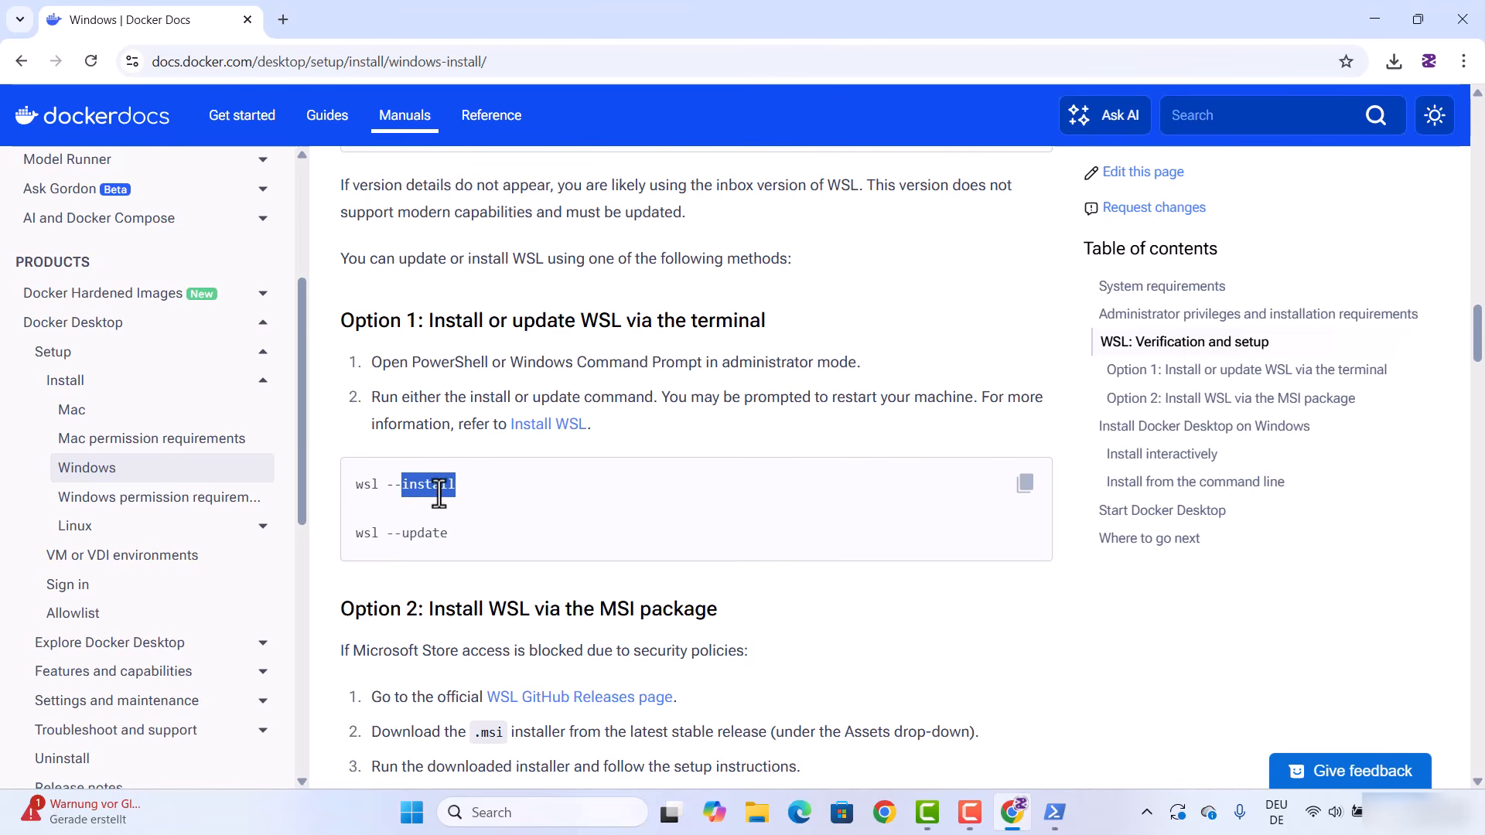
pyautogui.moveTo(456, 486); pyautogui.dragTo(351, 489)
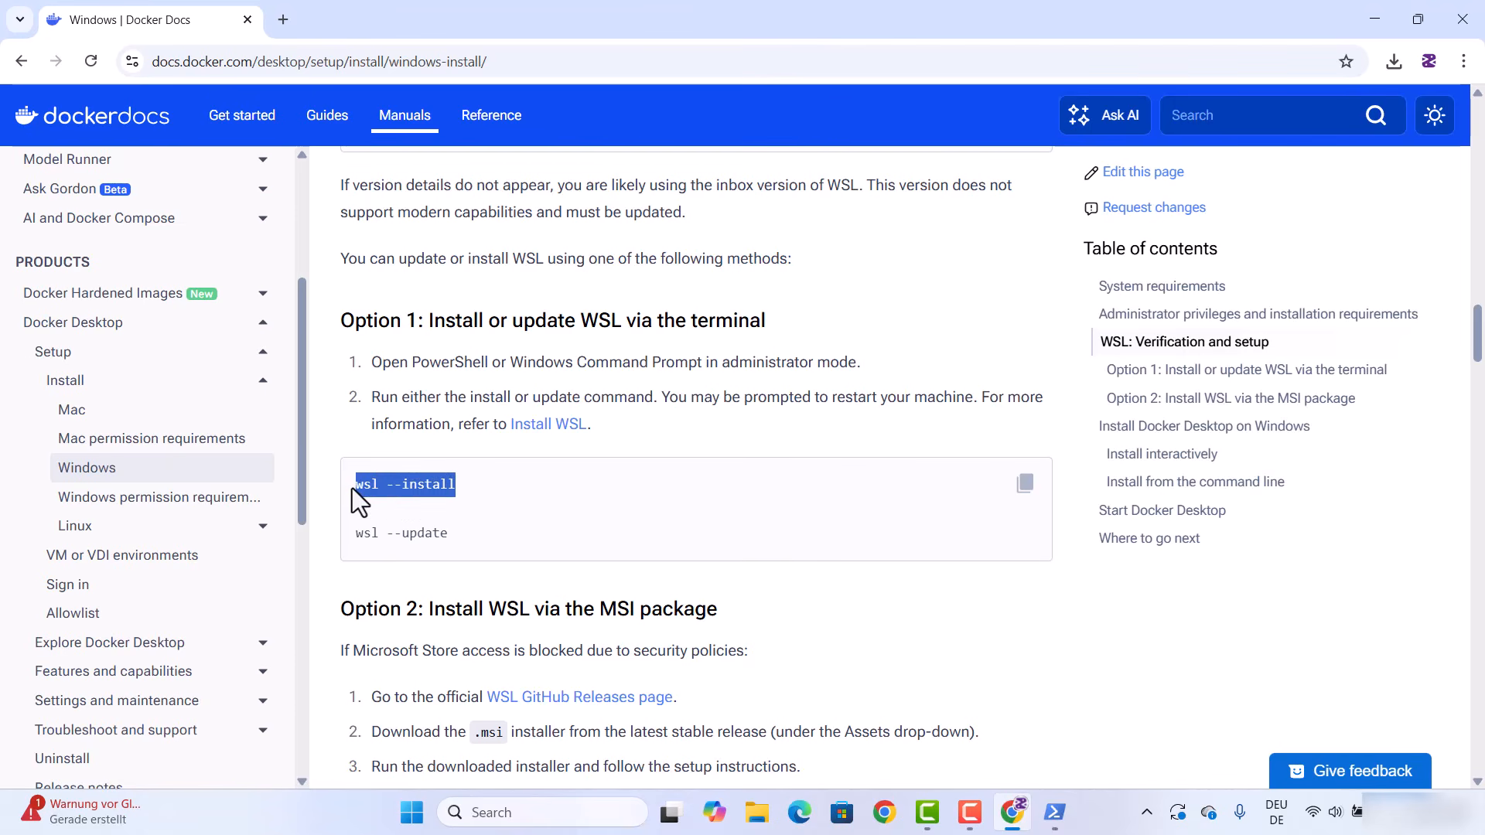
pyautogui.rightClick(404, 495)
pyautogui.click(445, 514)
pyautogui.click(1055, 812)
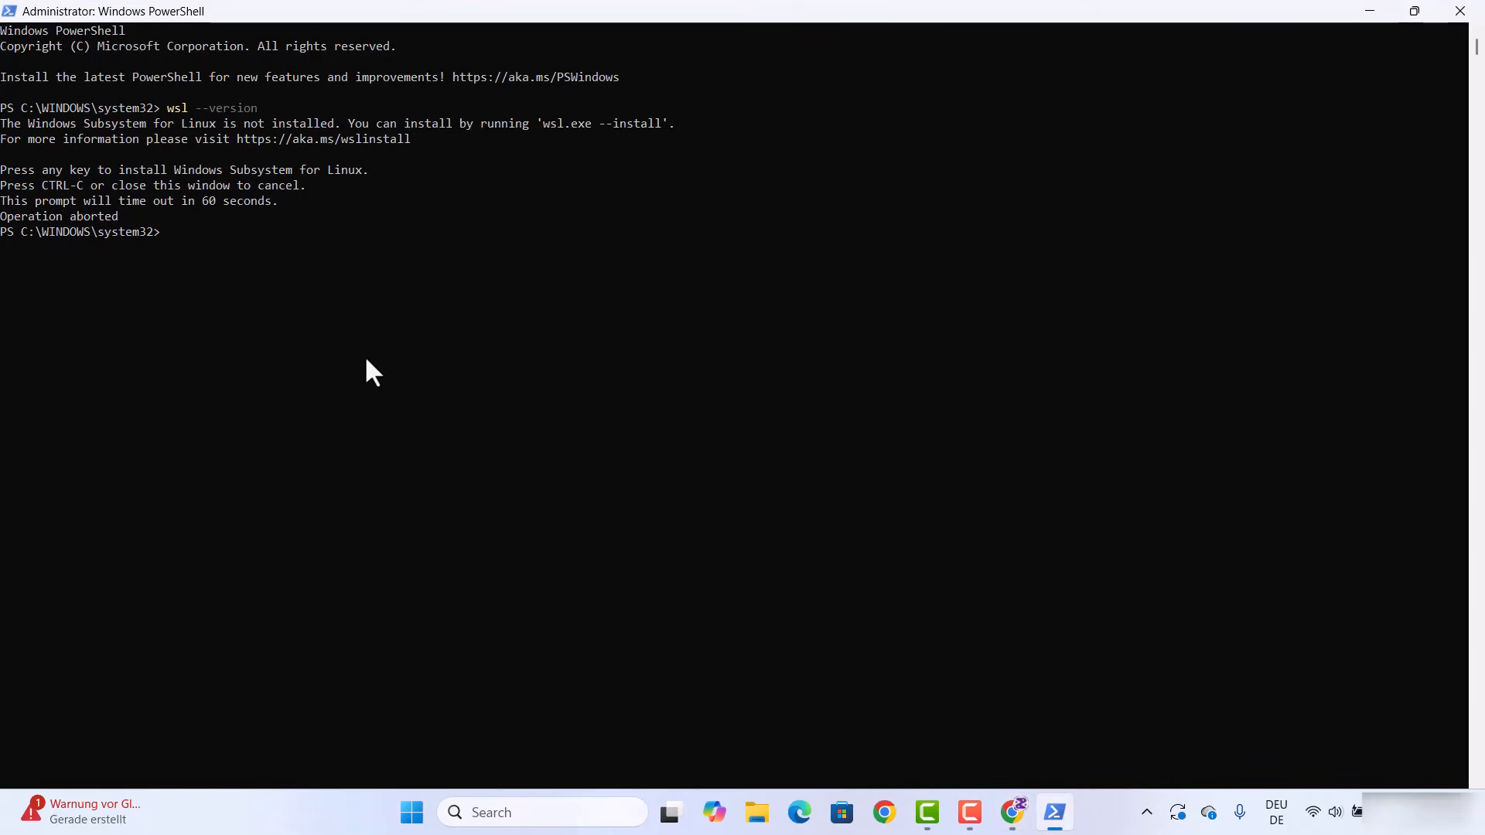
pyautogui.rightClick(295, 299)
pyautogui.click(247, 201)
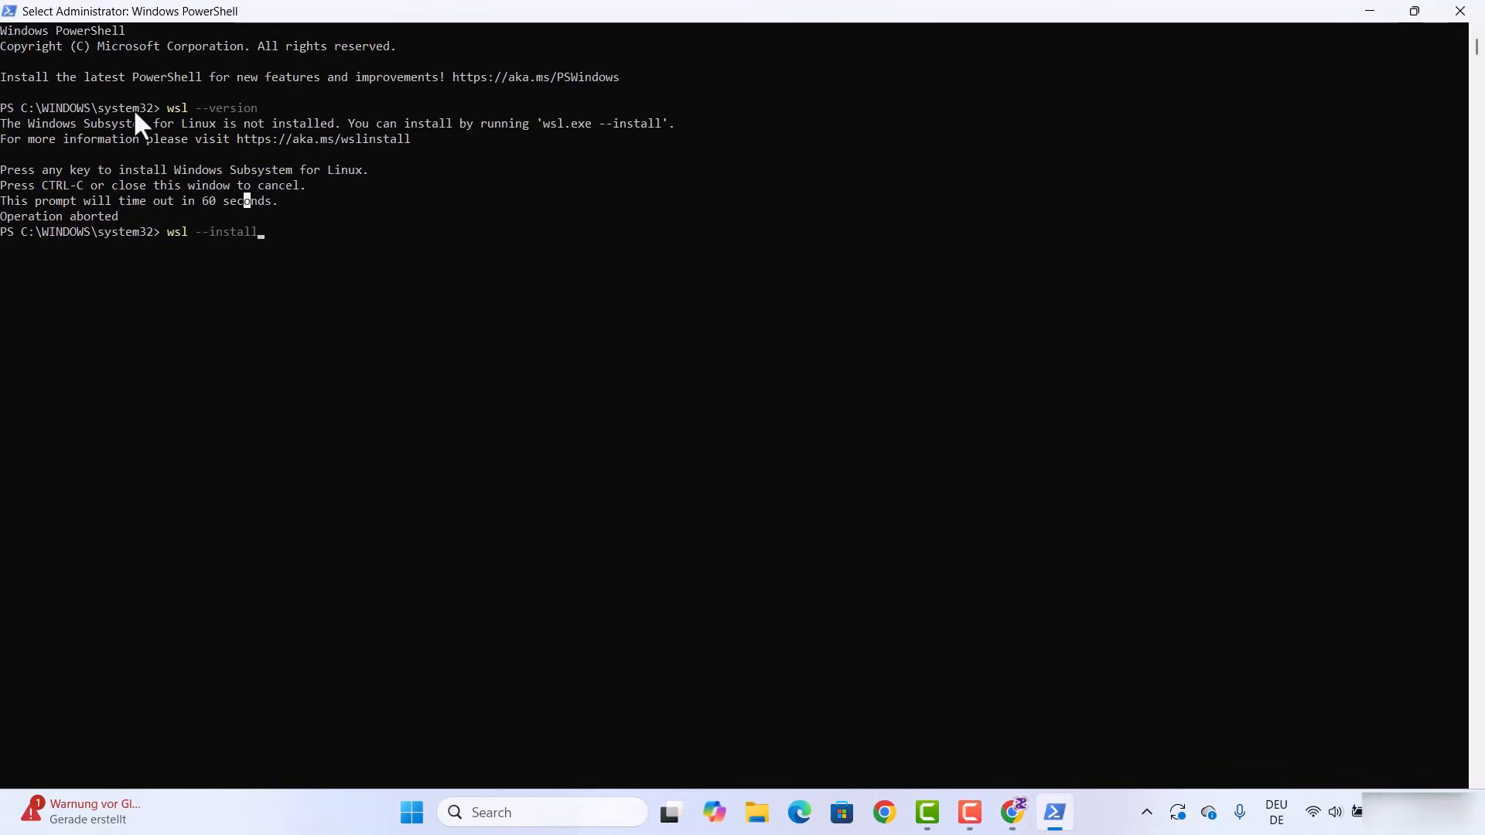
# Set the PowerShell window's font size to 24 in its properties and apply the change
pyautogui.click(7, 11)
pyautogui.moveTo(54, 164)
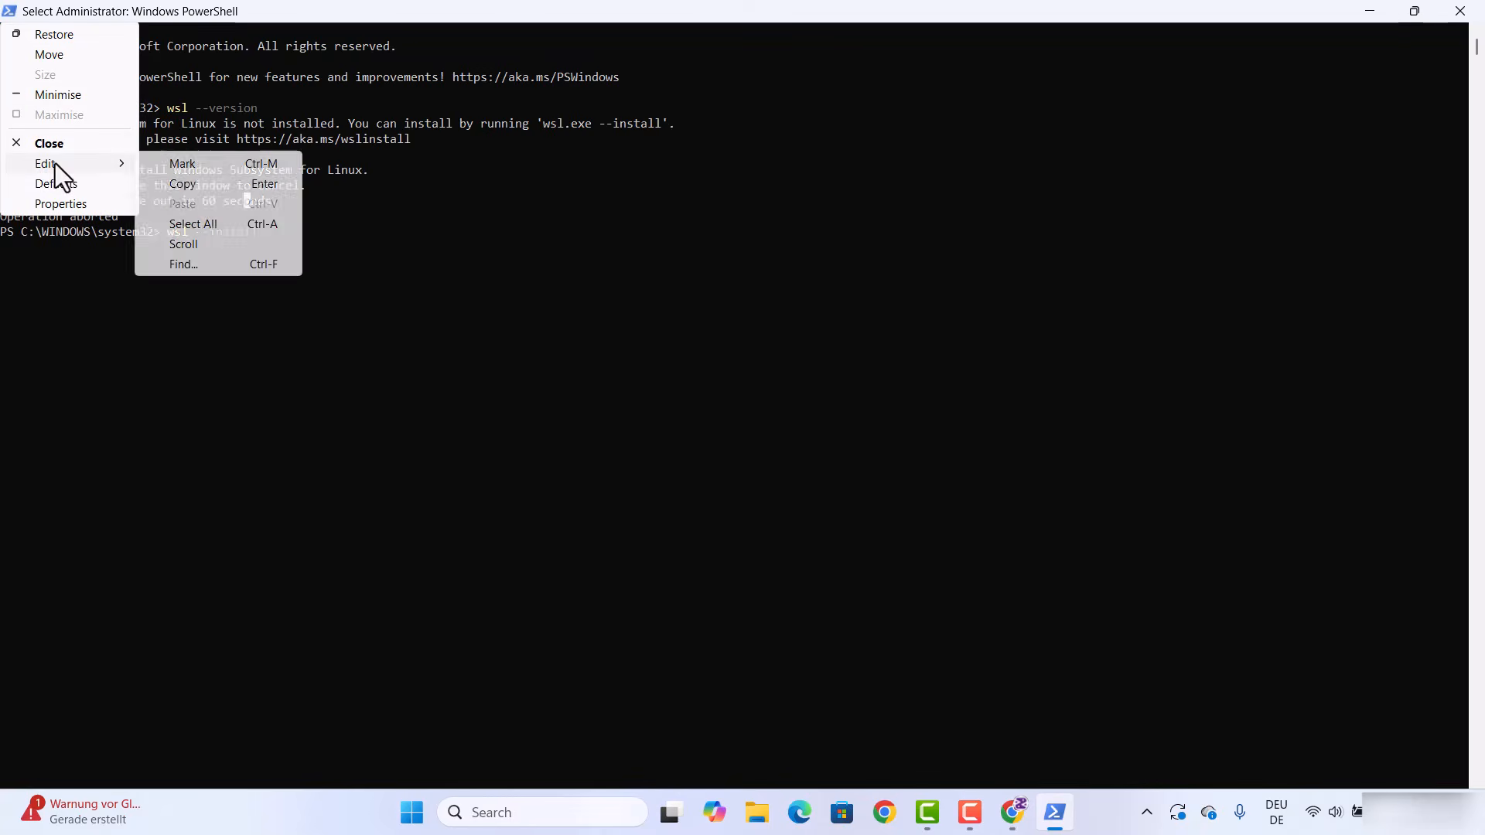
pyautogui.click(61, 204)
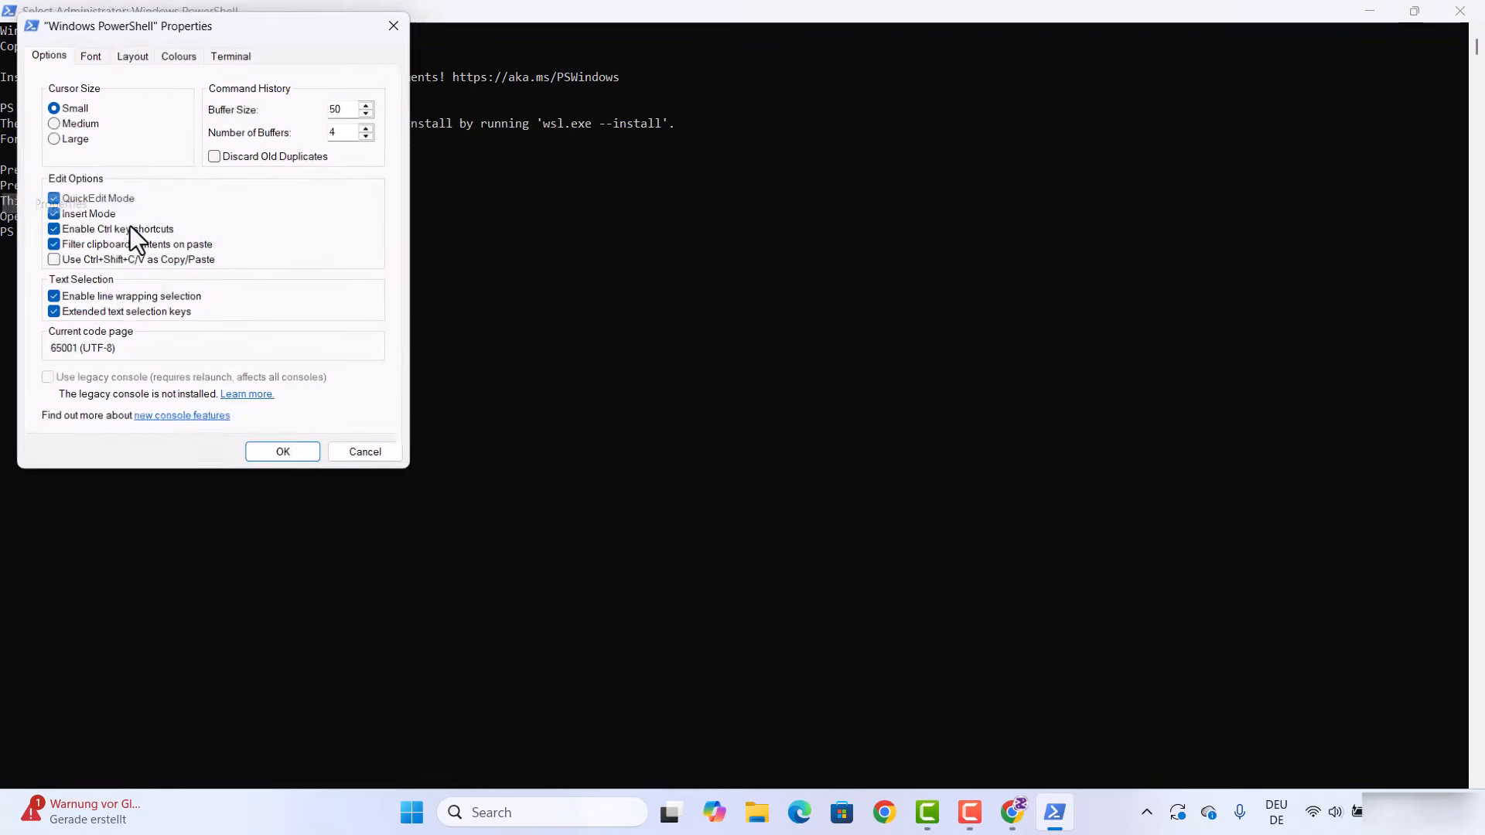
pyautogui.click(92, 58)
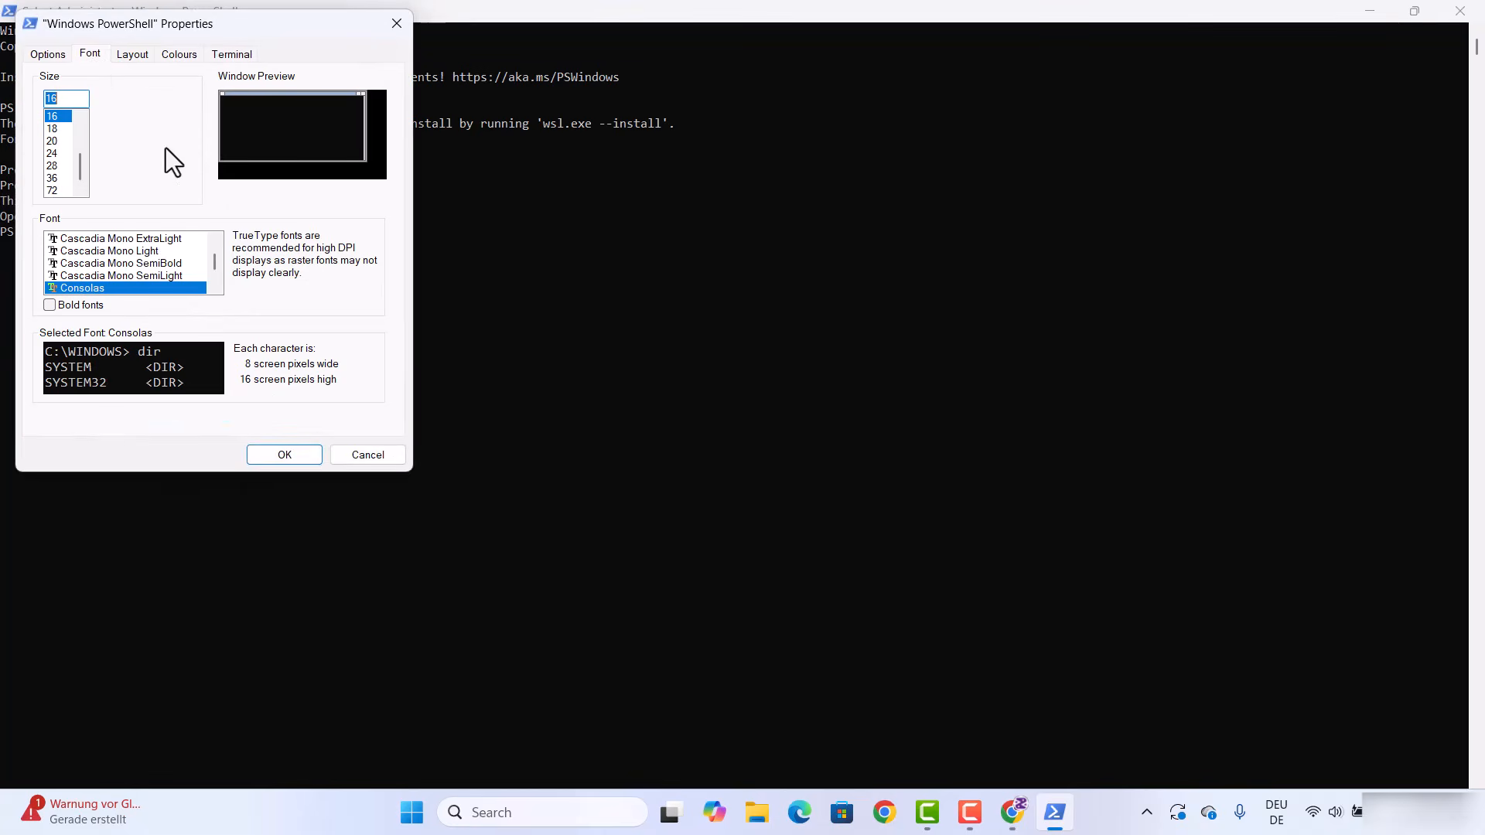
pyautogui.click(56, 152)
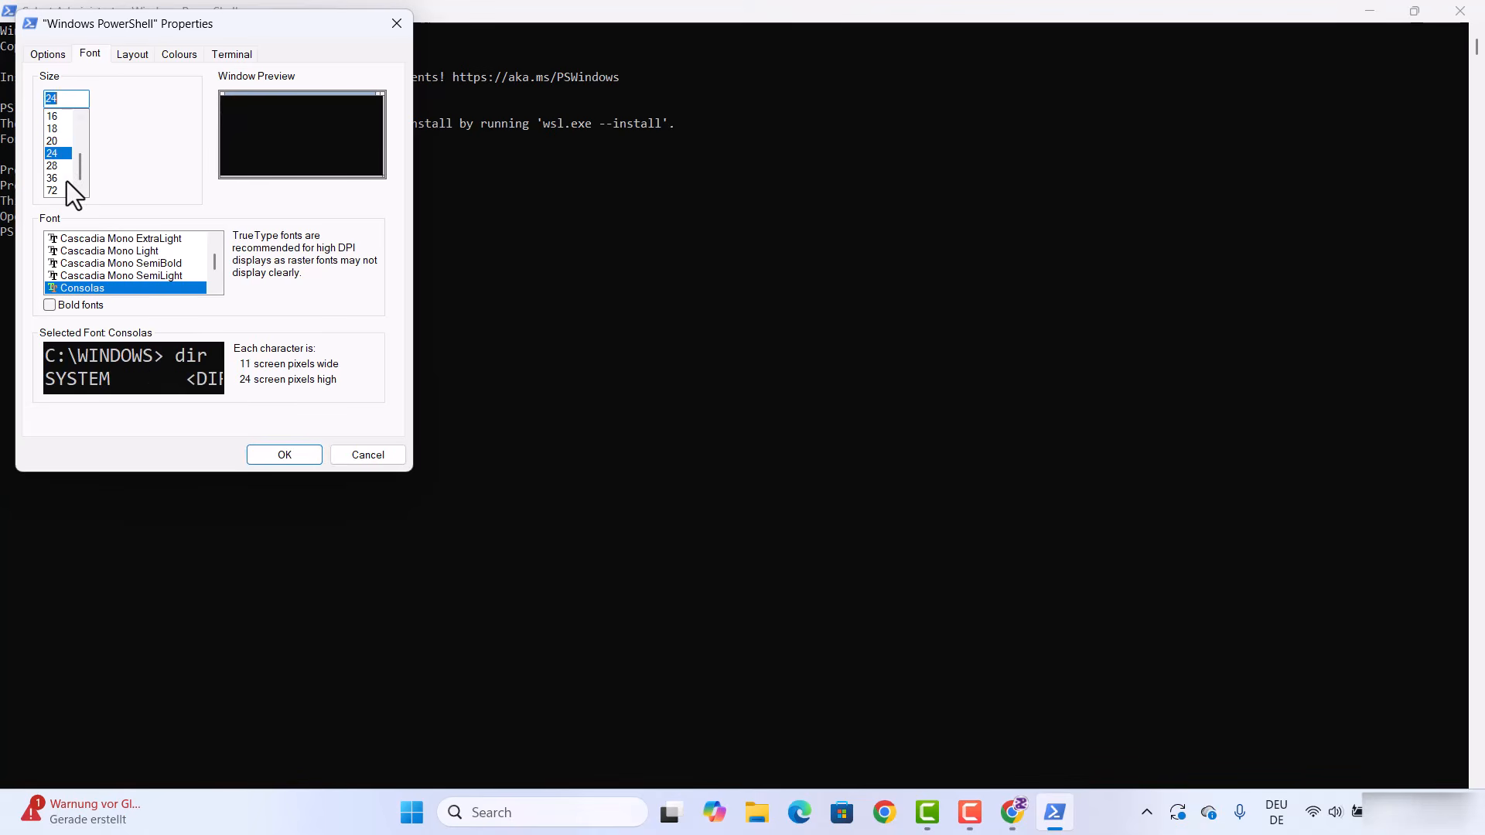
pyautogui.click(282, 448)
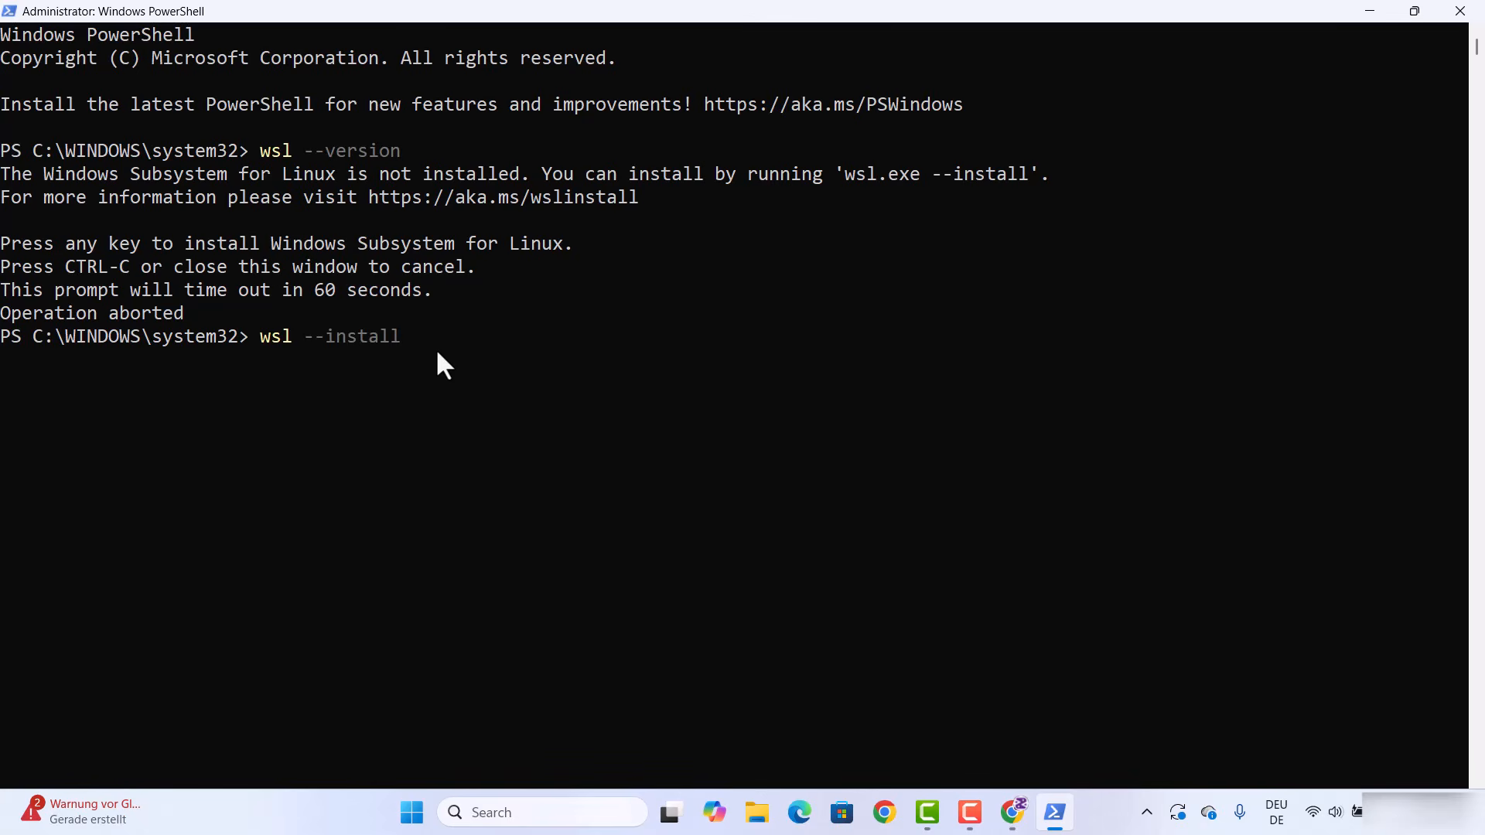
# Run the pasted wsl --install command to completion and, with PowerShell closed, restart the computer
pyautogui.press('Return')
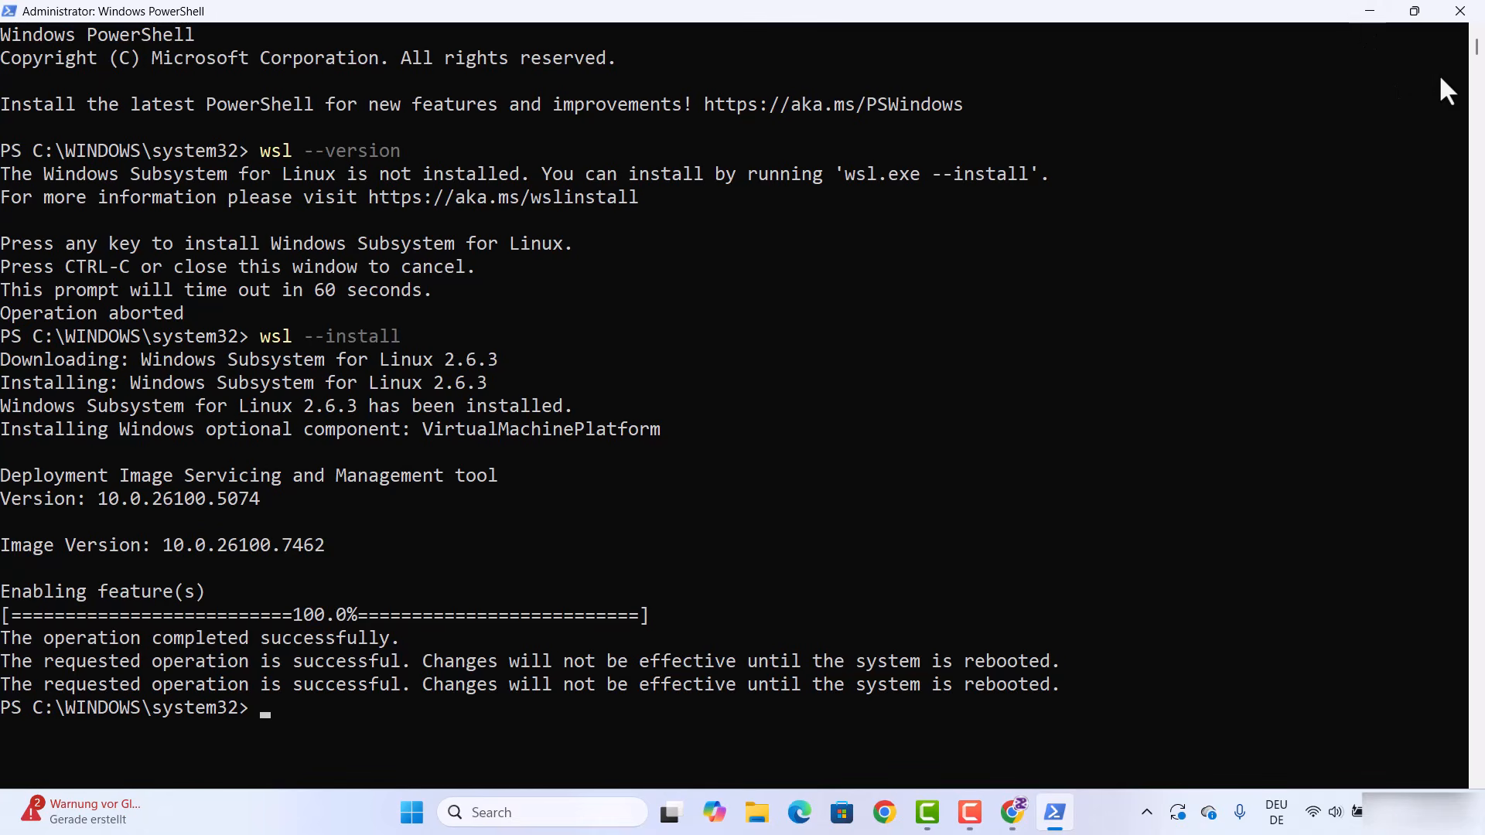
pyautogui.click(1457, 10)
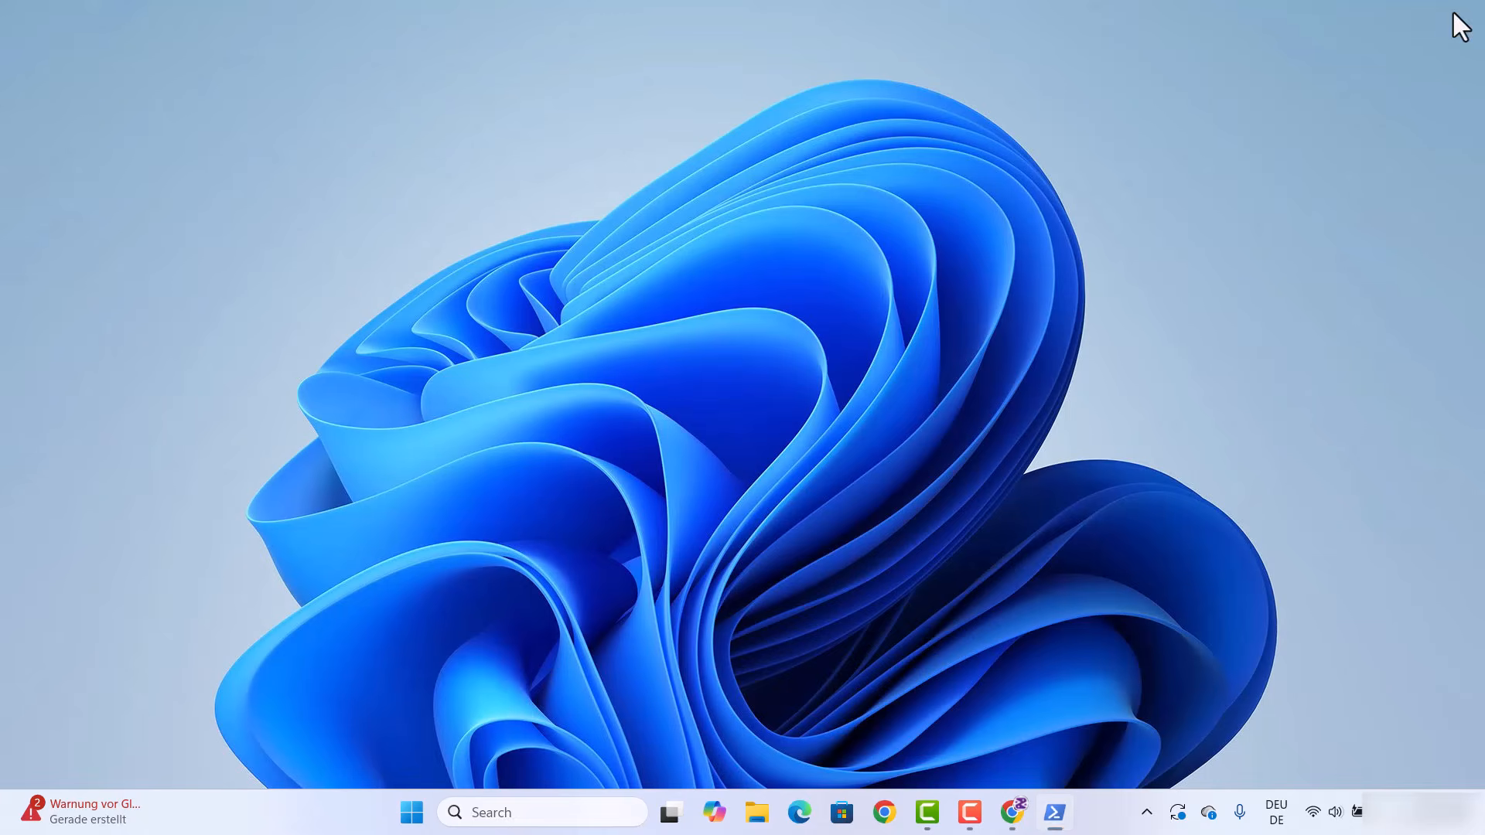
pyautogui.click(442, 810)
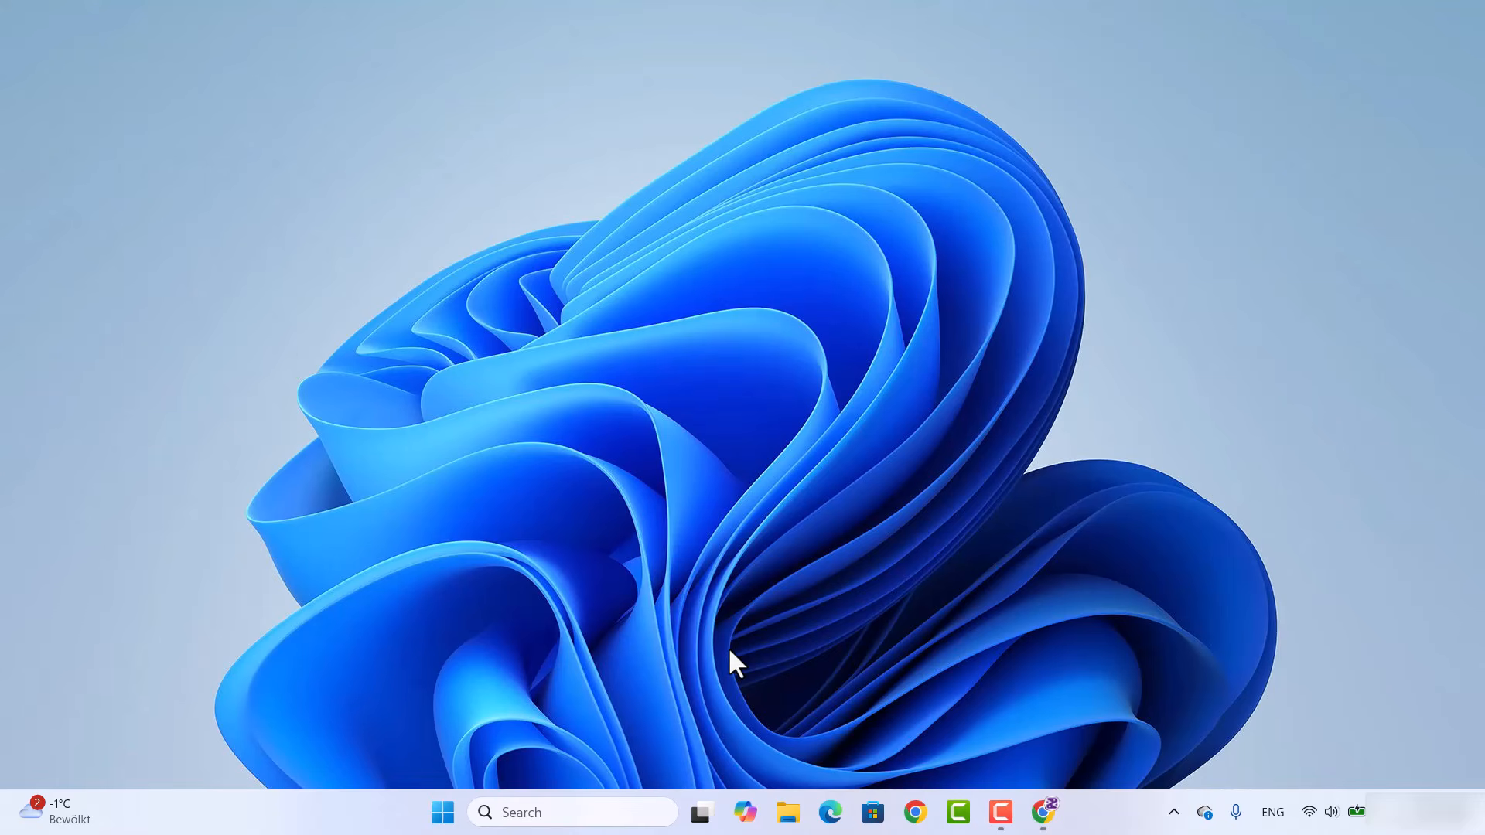
# Search Windows for PowerShell again after the restart and open it as administrator
pyautogui.click(560, 812)
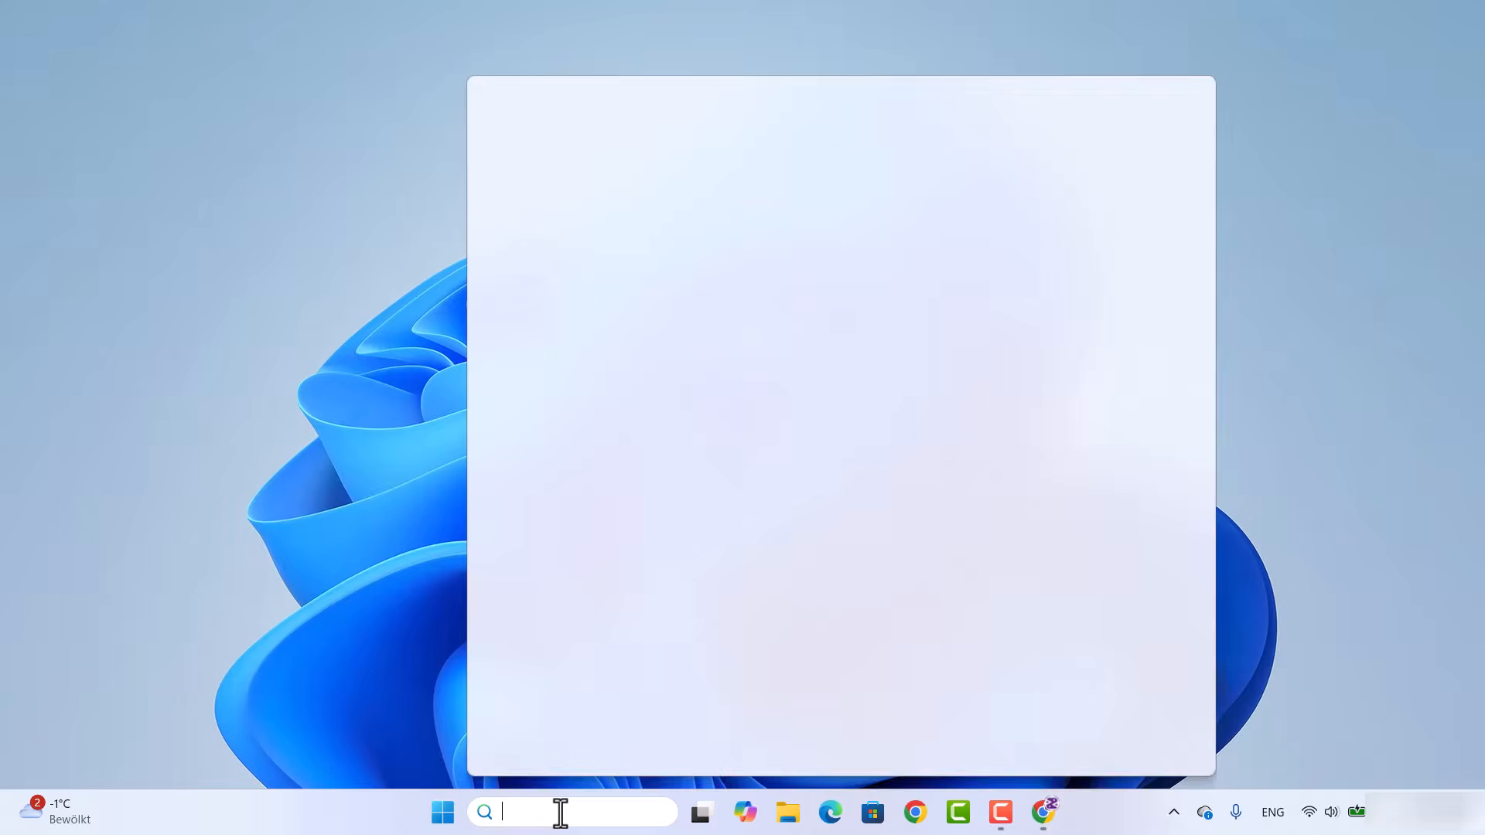
pyautogui.write('pw')
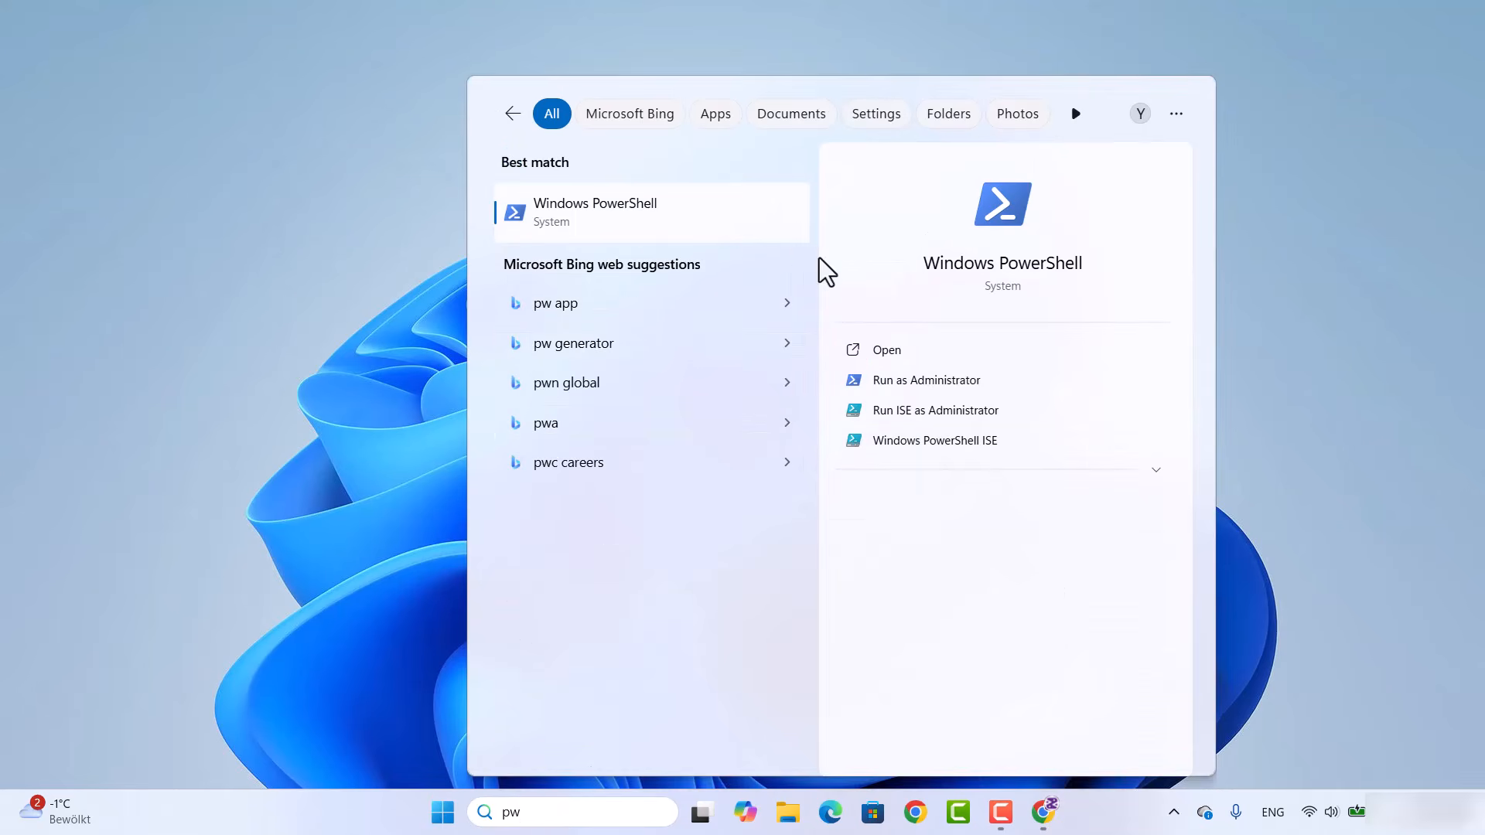
pyautogui.click(901, 383)
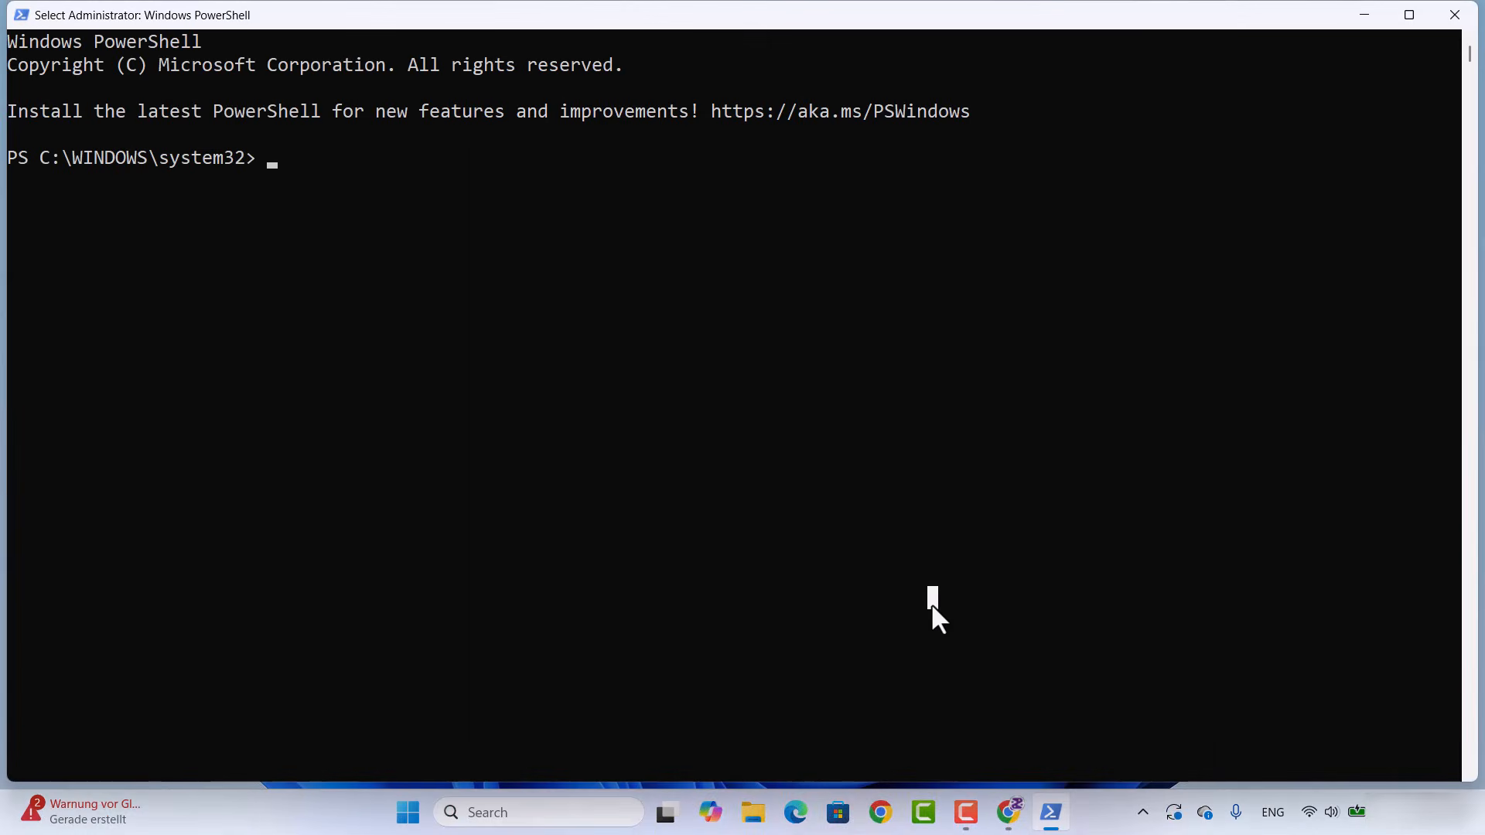
# Look up the WSL update command on the Docker page in Chrome and run wsl --update in PowerShell
pyautogui.click(1009, 812)
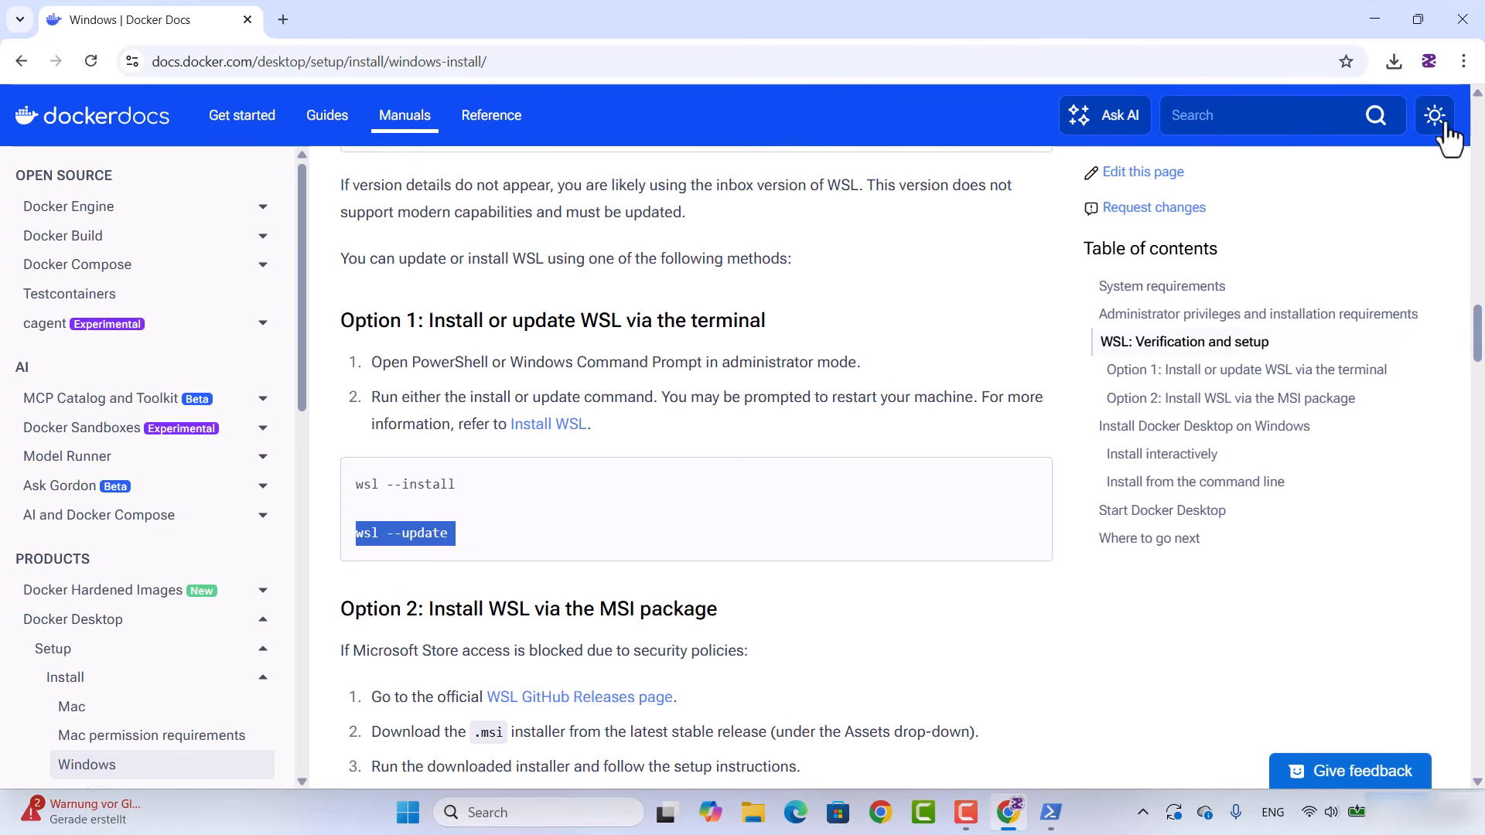
pyautogui.hotkey('alt', 'Tab')
pyautogui.write('wsl --update')
pyautogui.press('Return')
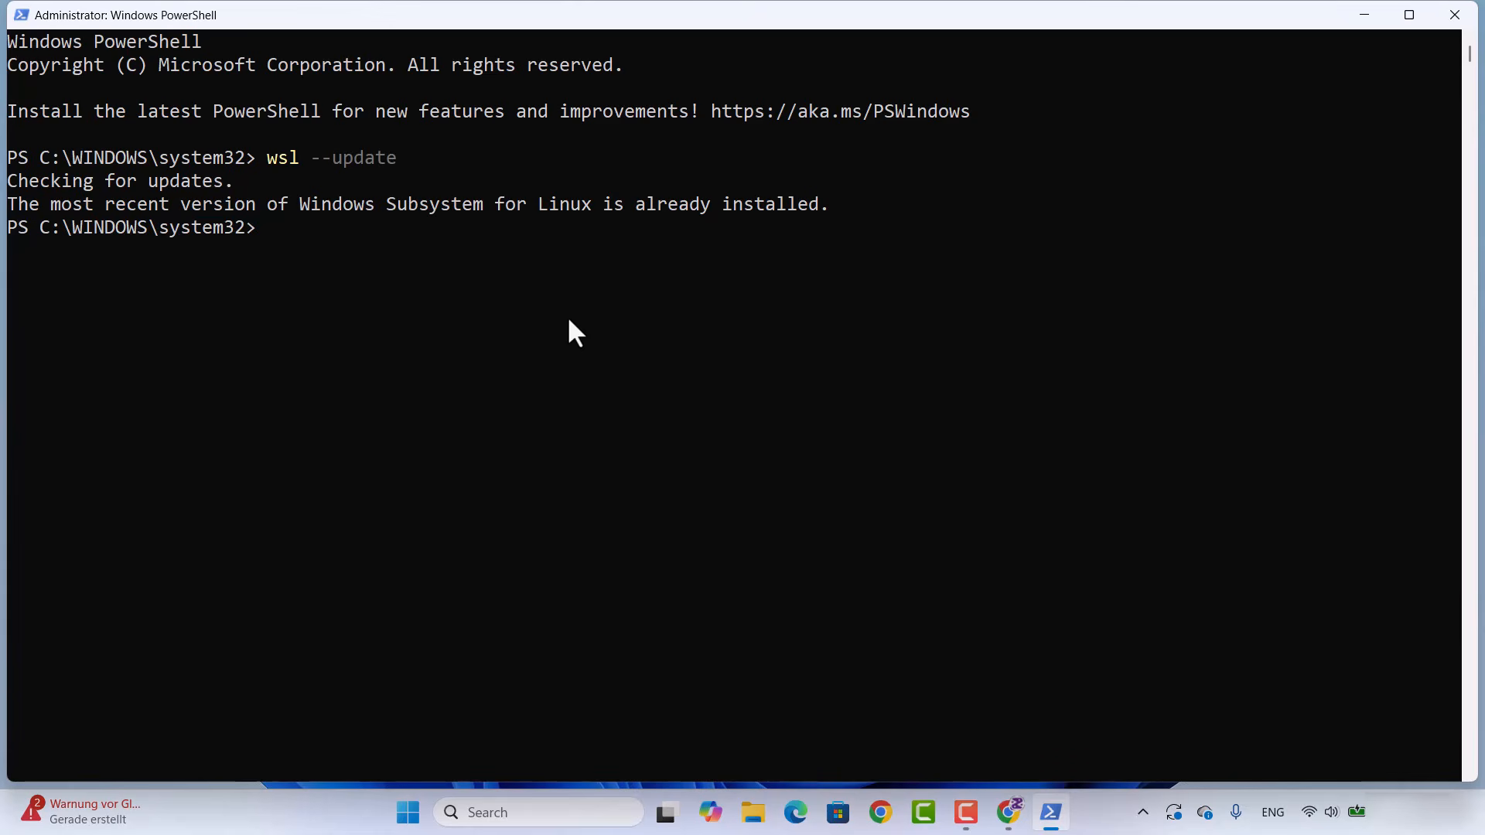
# Switch to Chrome, open the Docker website from the search results and download Docker Desktop for Windows – AMD64
pyautogui.press('super+d')
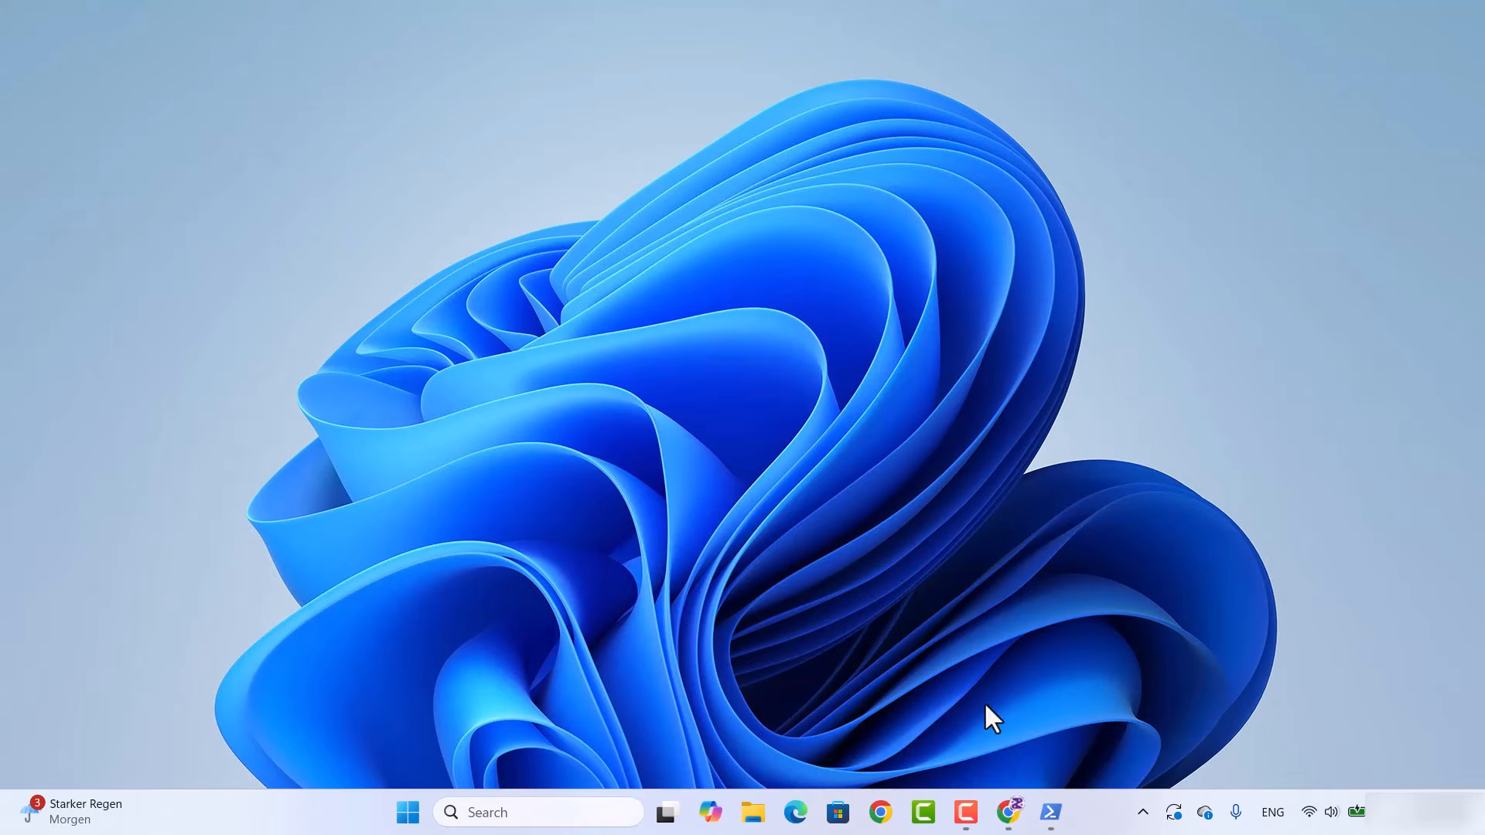
pyautogui.click(1006, 814)
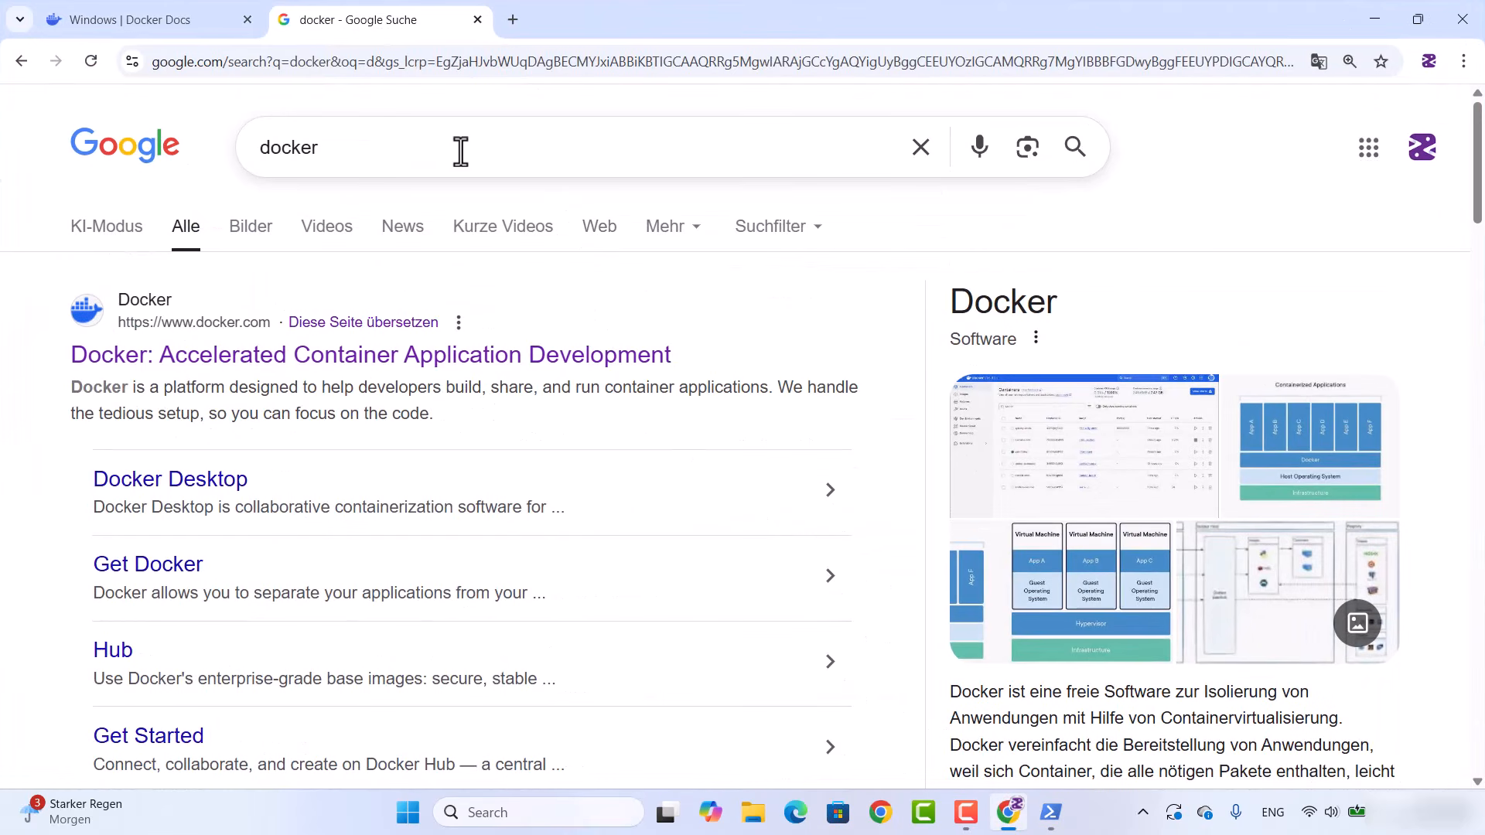
pyautogui.click(214, 359)
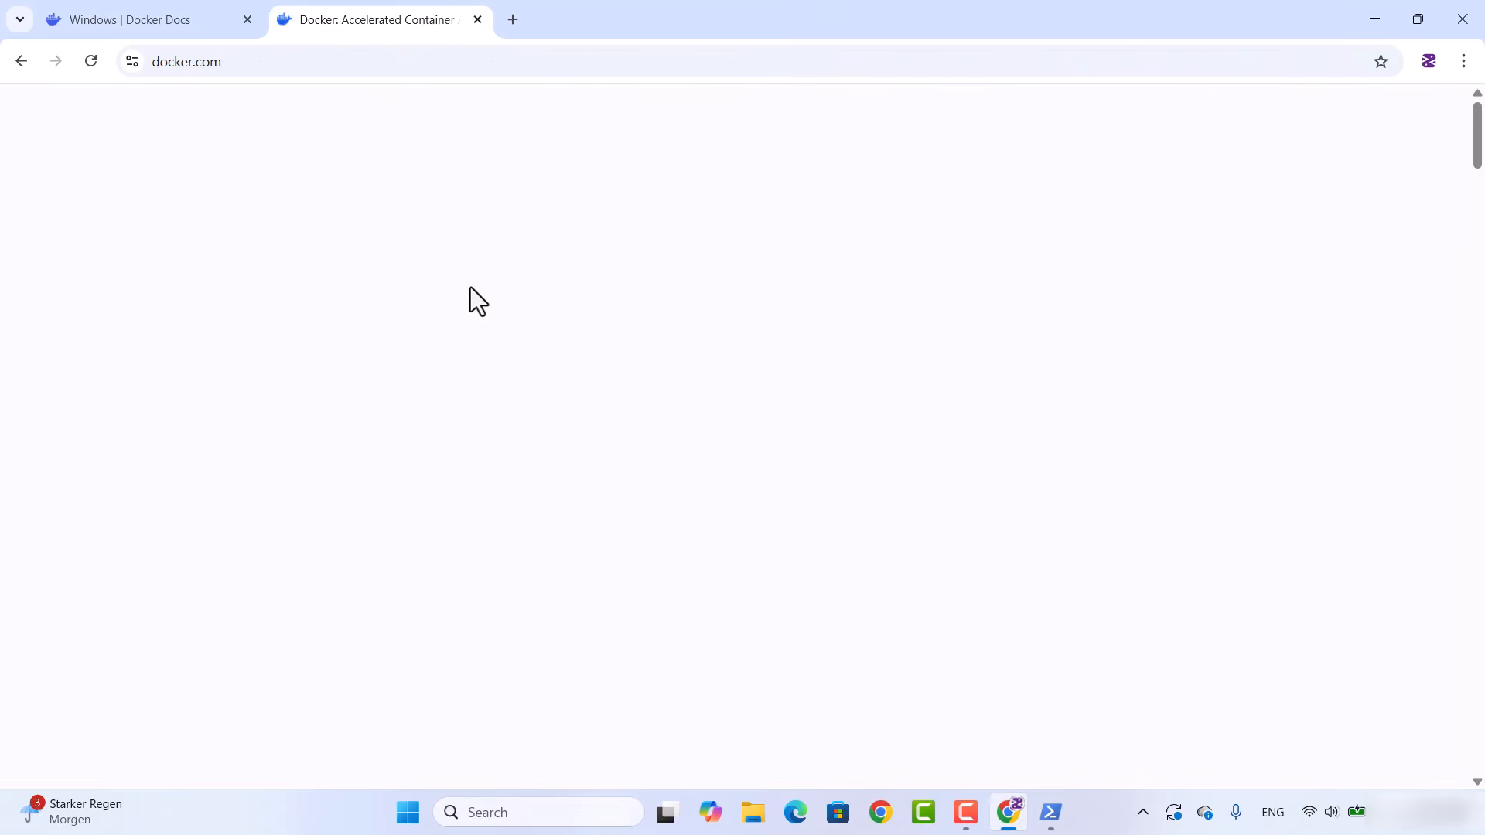
pyautogui.moveTo(491, 417)
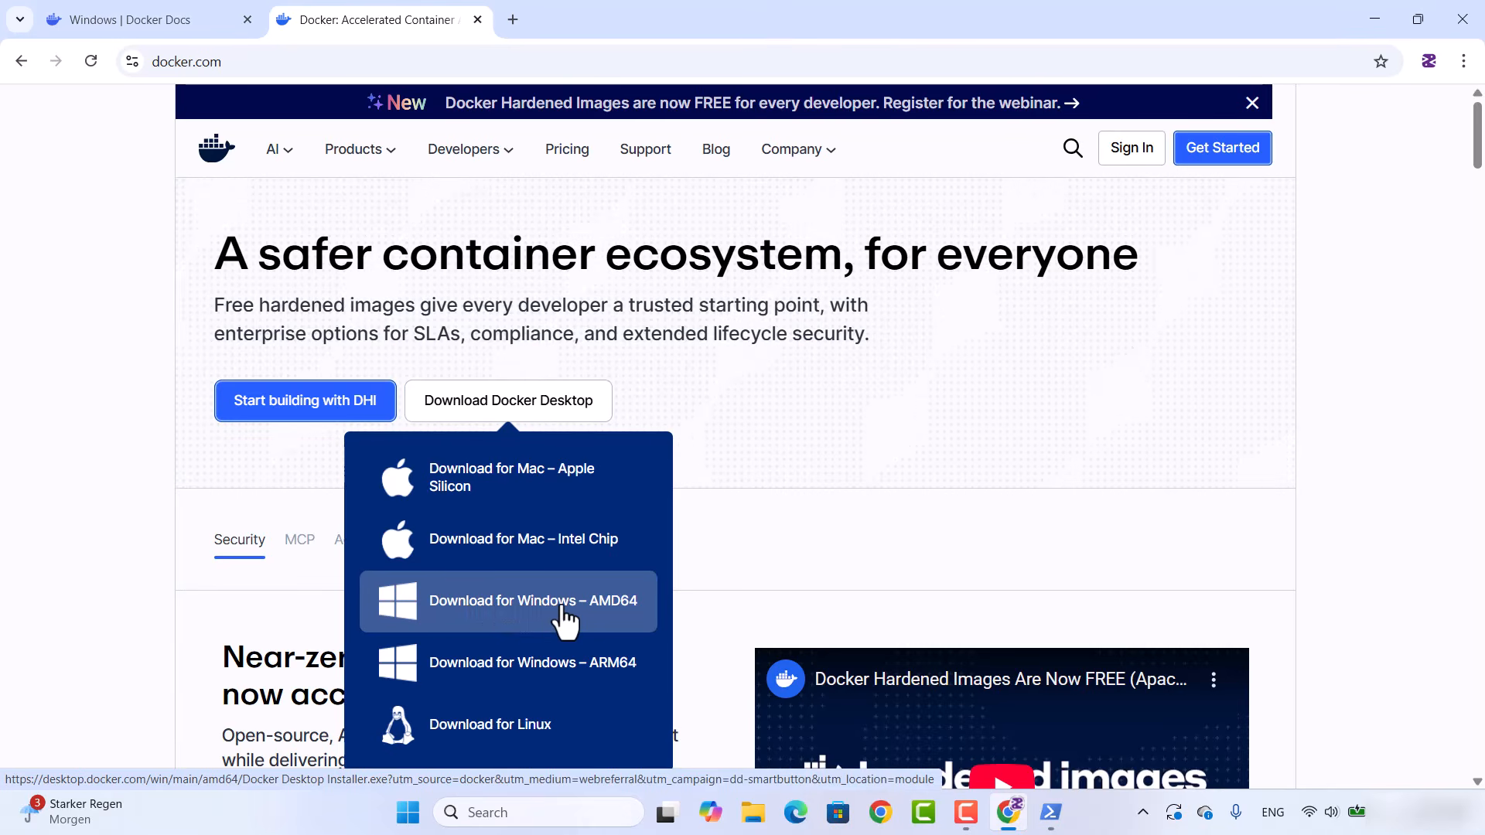
pyautogui.click(605, 611)
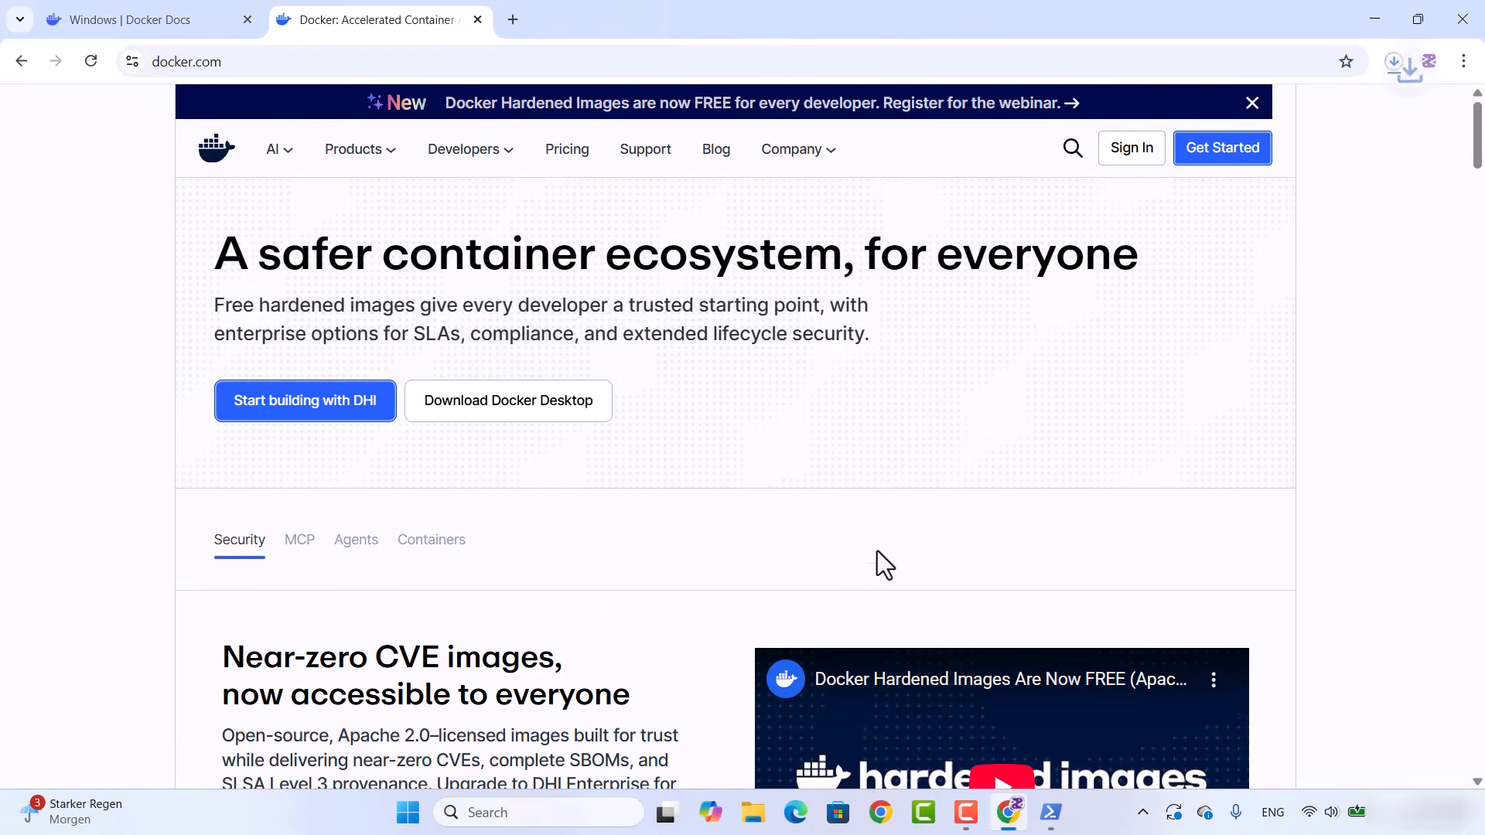
# Locate the downloaded Docker Desktop Installer.exe in the Downloads folder and run it as administrator
pyautogui.click(1394, 63)
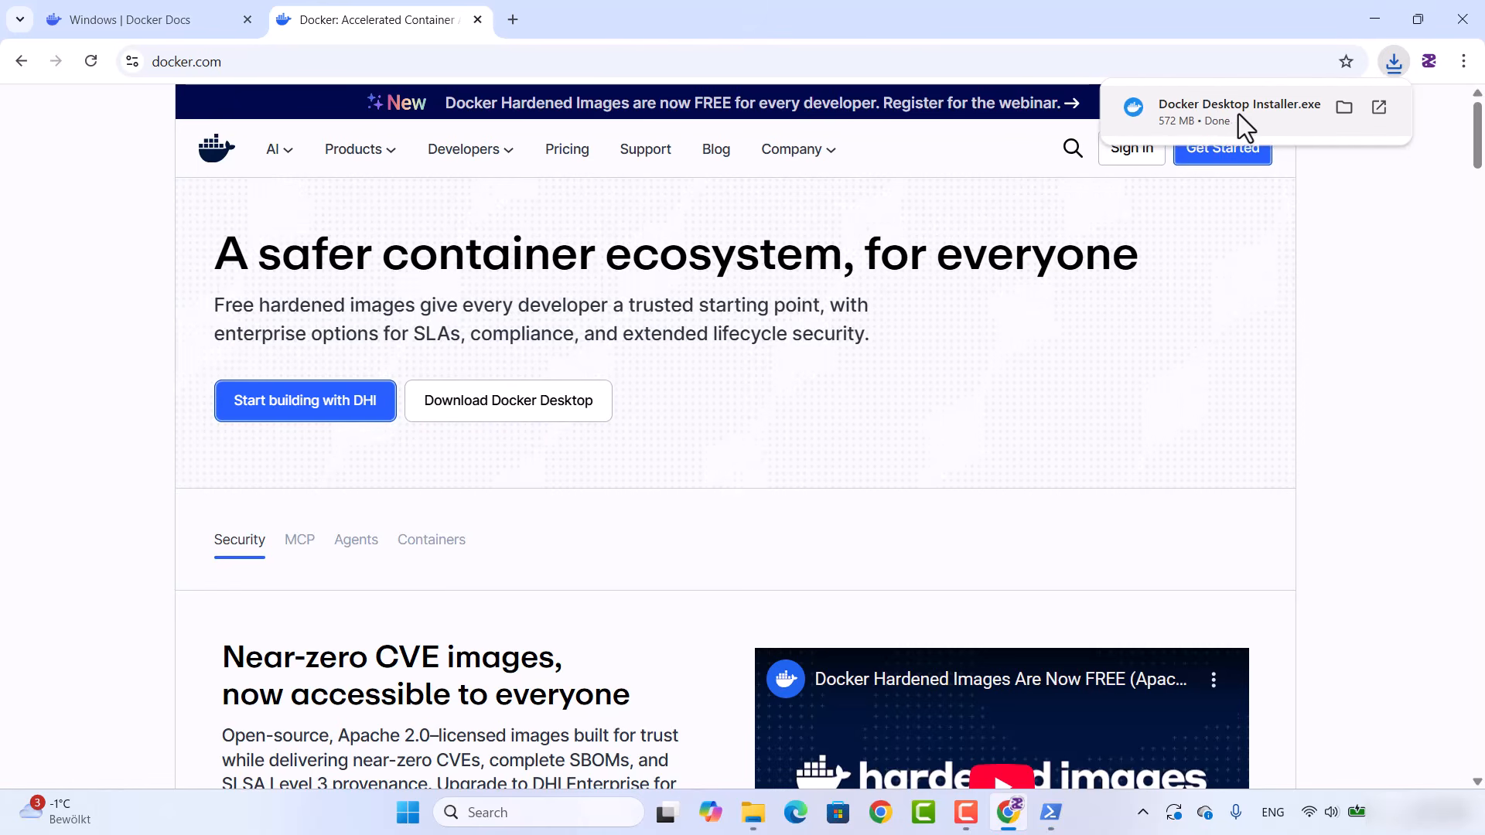
pyautogui.click(1340, 110)
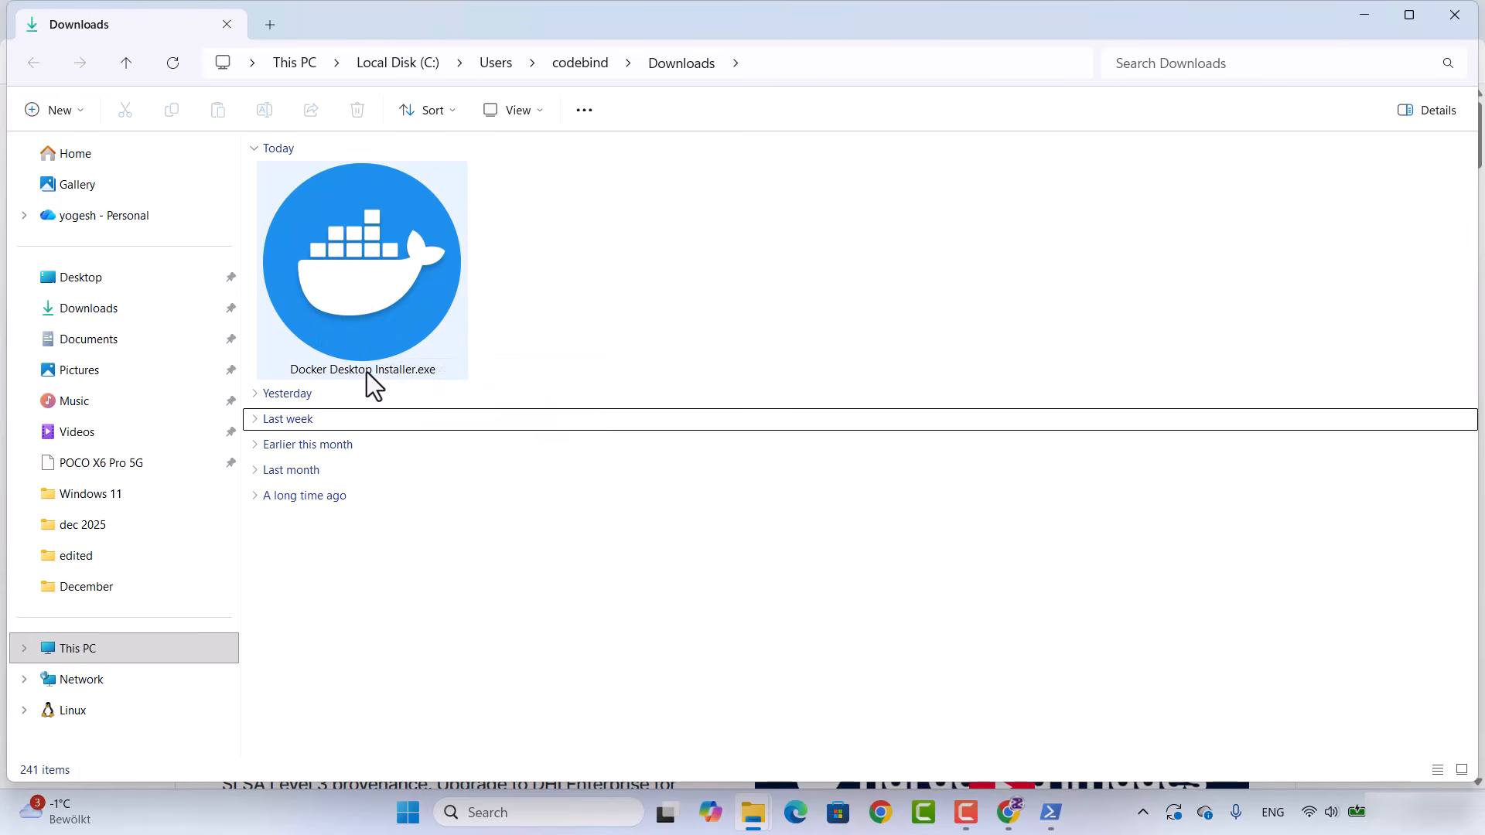
pyautogui.click(385, 315)
pyautogui.rightClick(386, 319)
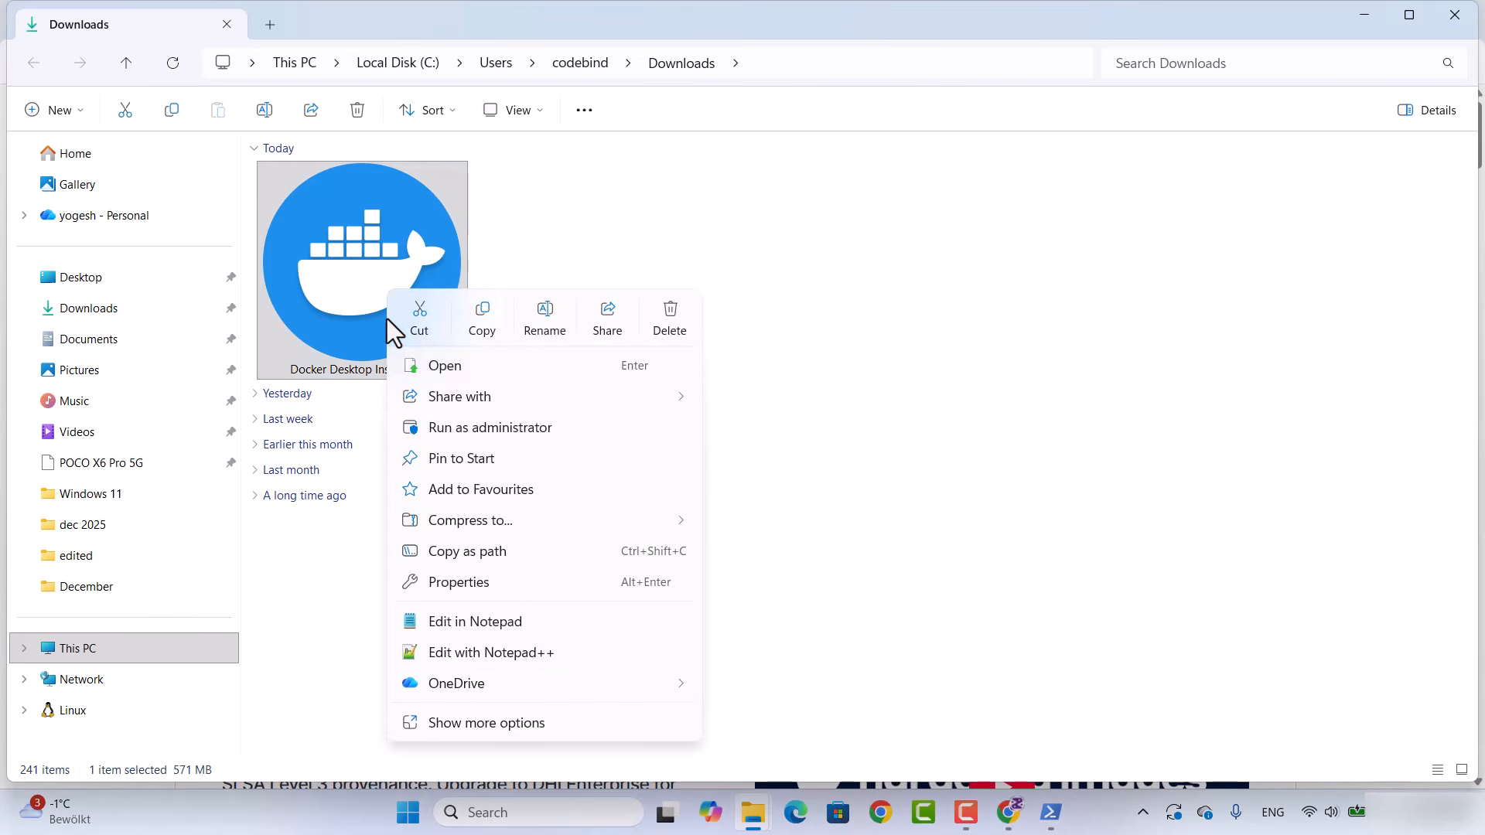
pyautogui.click(477, 430)
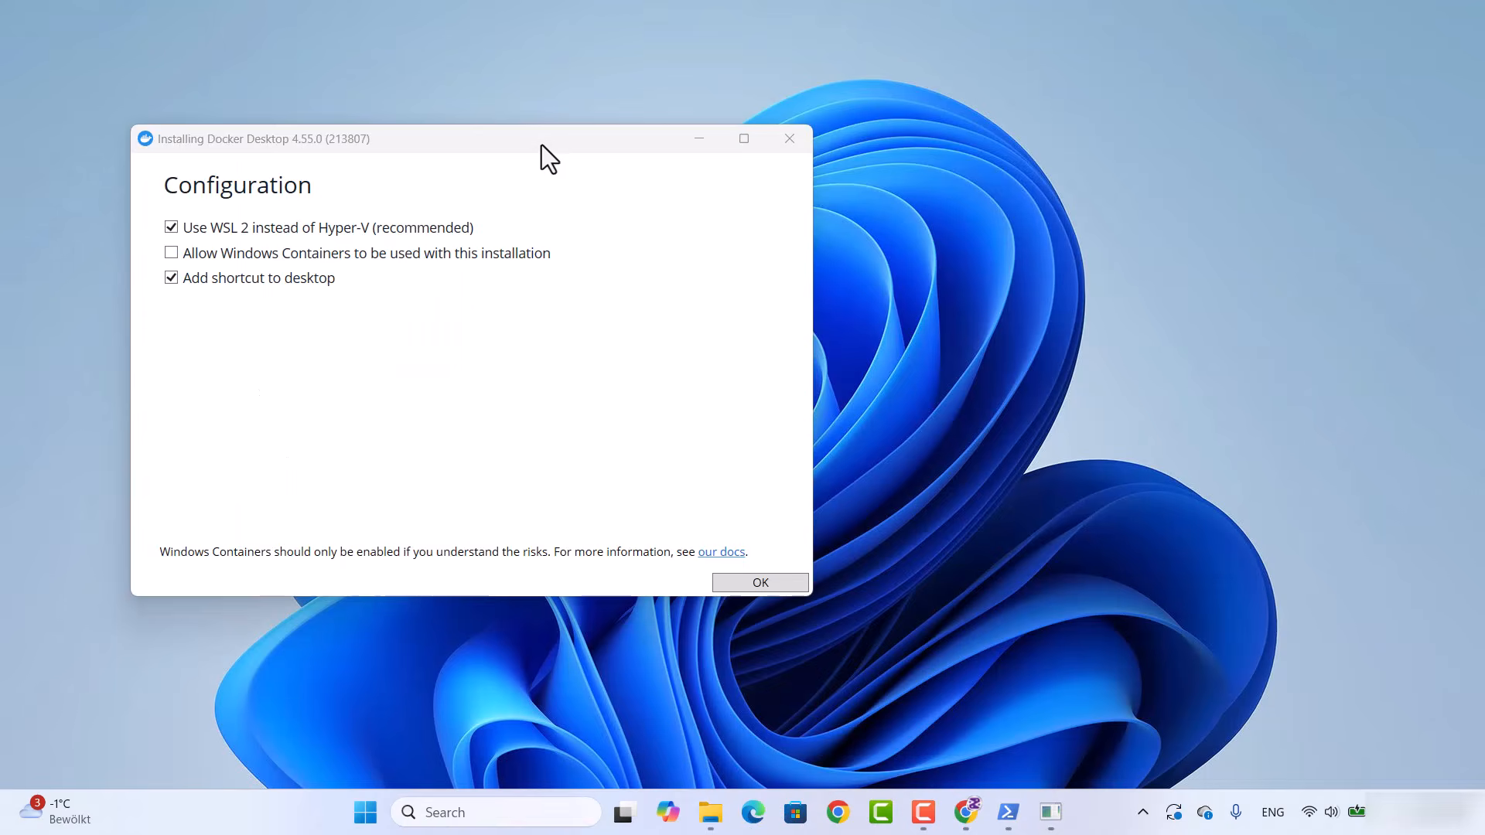
# Install Docker Desktop with WSL 2, Windows Containers and the desktop shortcut enabled, and restart Windows to complete the installation
pyautogui.moveTo(541, 146); pyautogui.dragTo(837, 154)
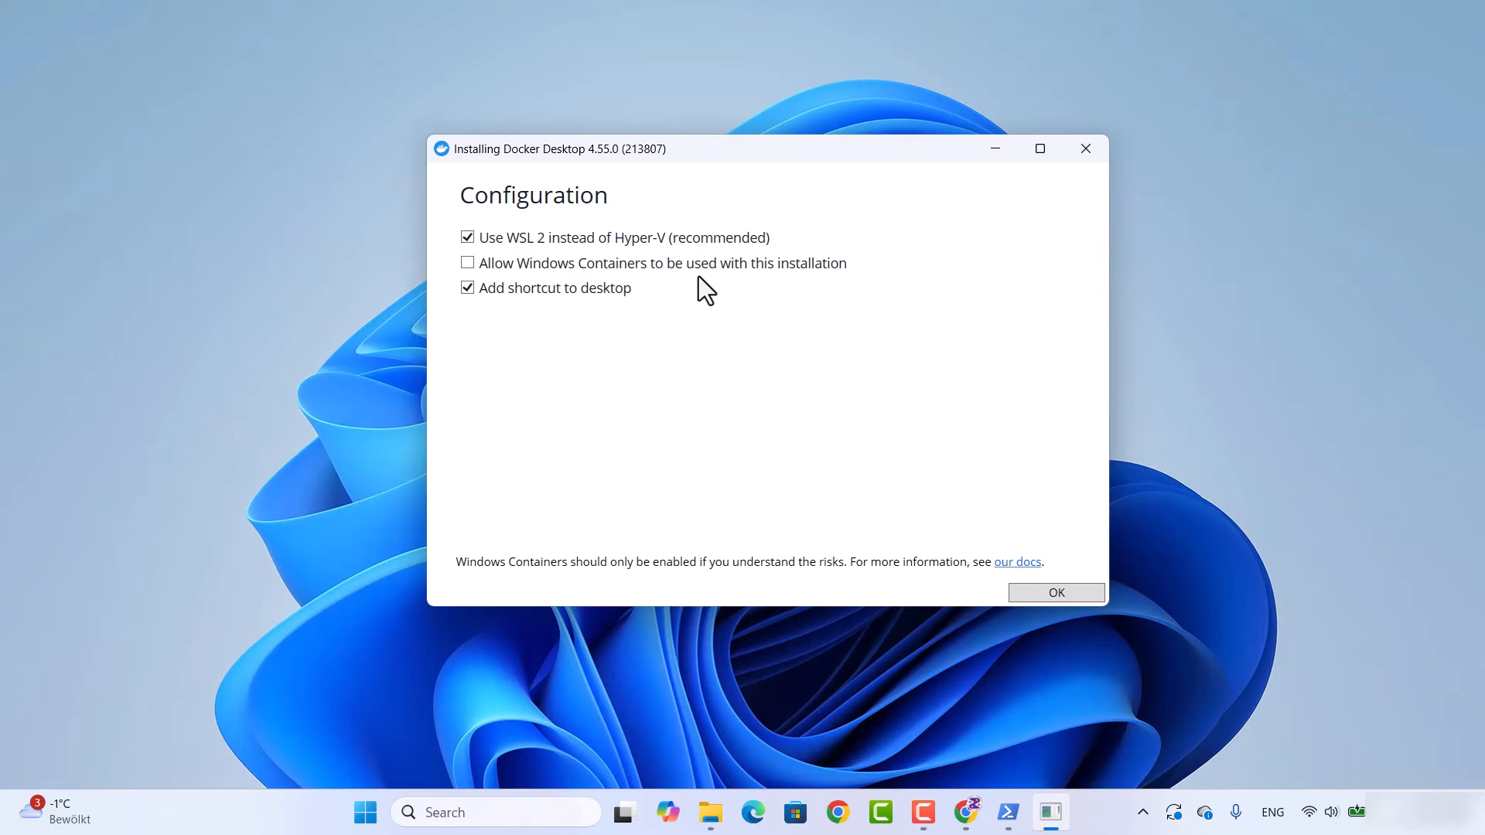
pyautogui.click(466, 263)
pyautogui.click(1018, 592)
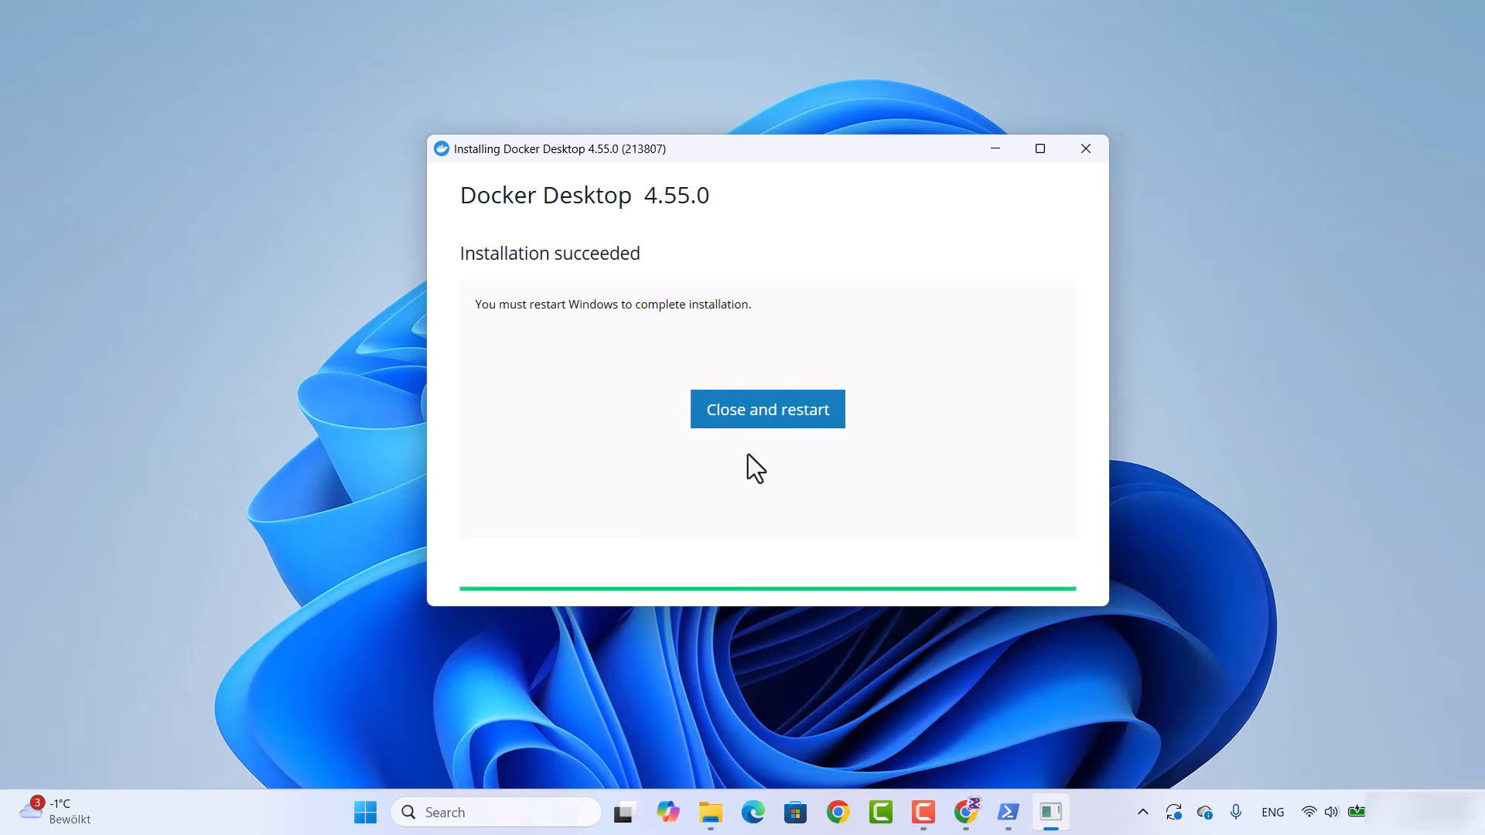
pyautogui.click(717, 424)
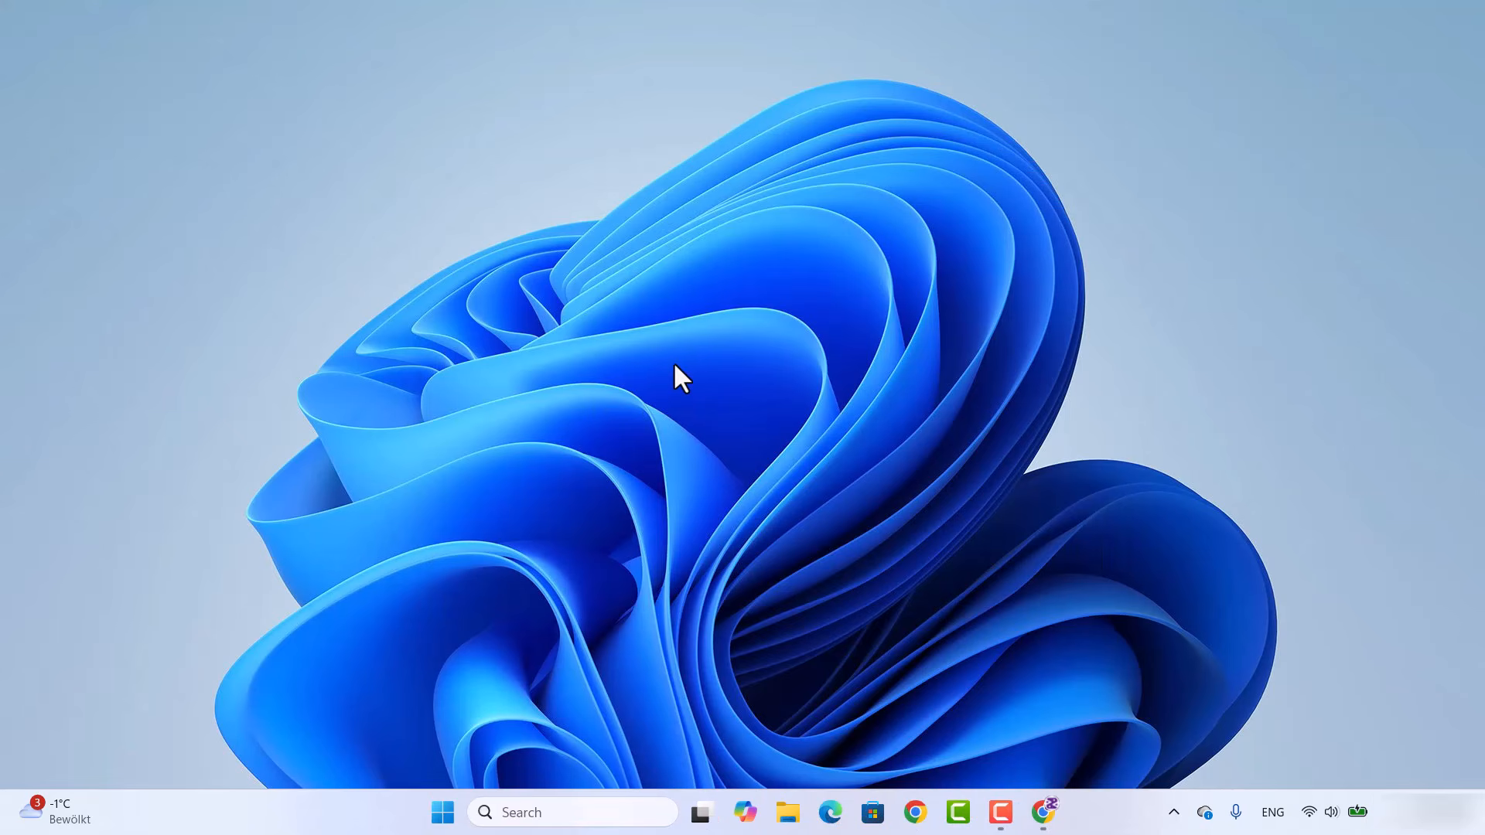
# Launch Docker Desktop from the list of all installed apps, accepting its Subscription Service Agreement and choosing the Personal sign-in option
pyautogui.click(444, 814)
pyautogui.click(964, 193)
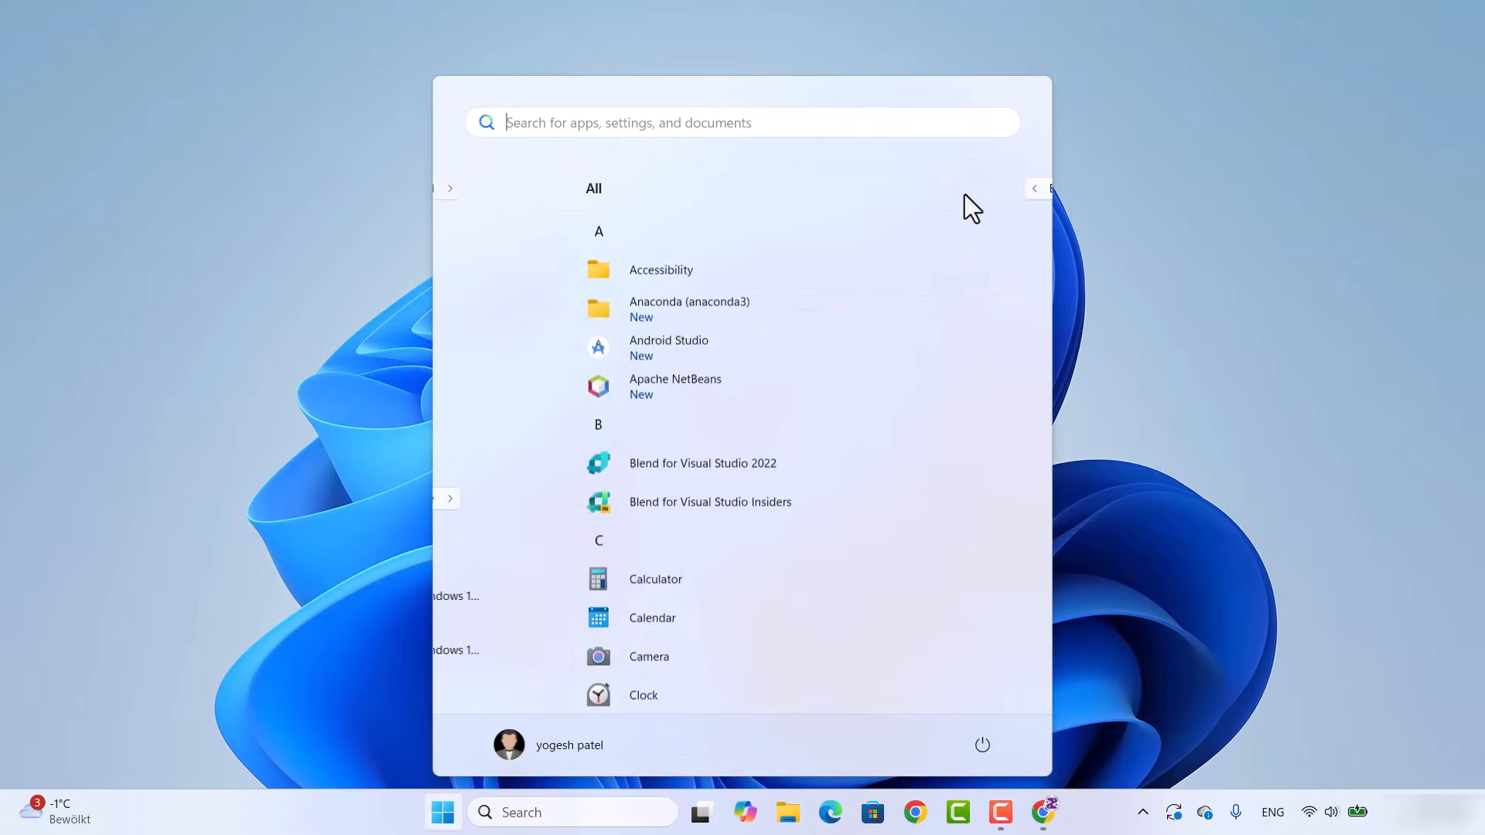
pyautogui.scroll(-3, 698, 310)
pyautogui.scroll(-2, 698, 309)
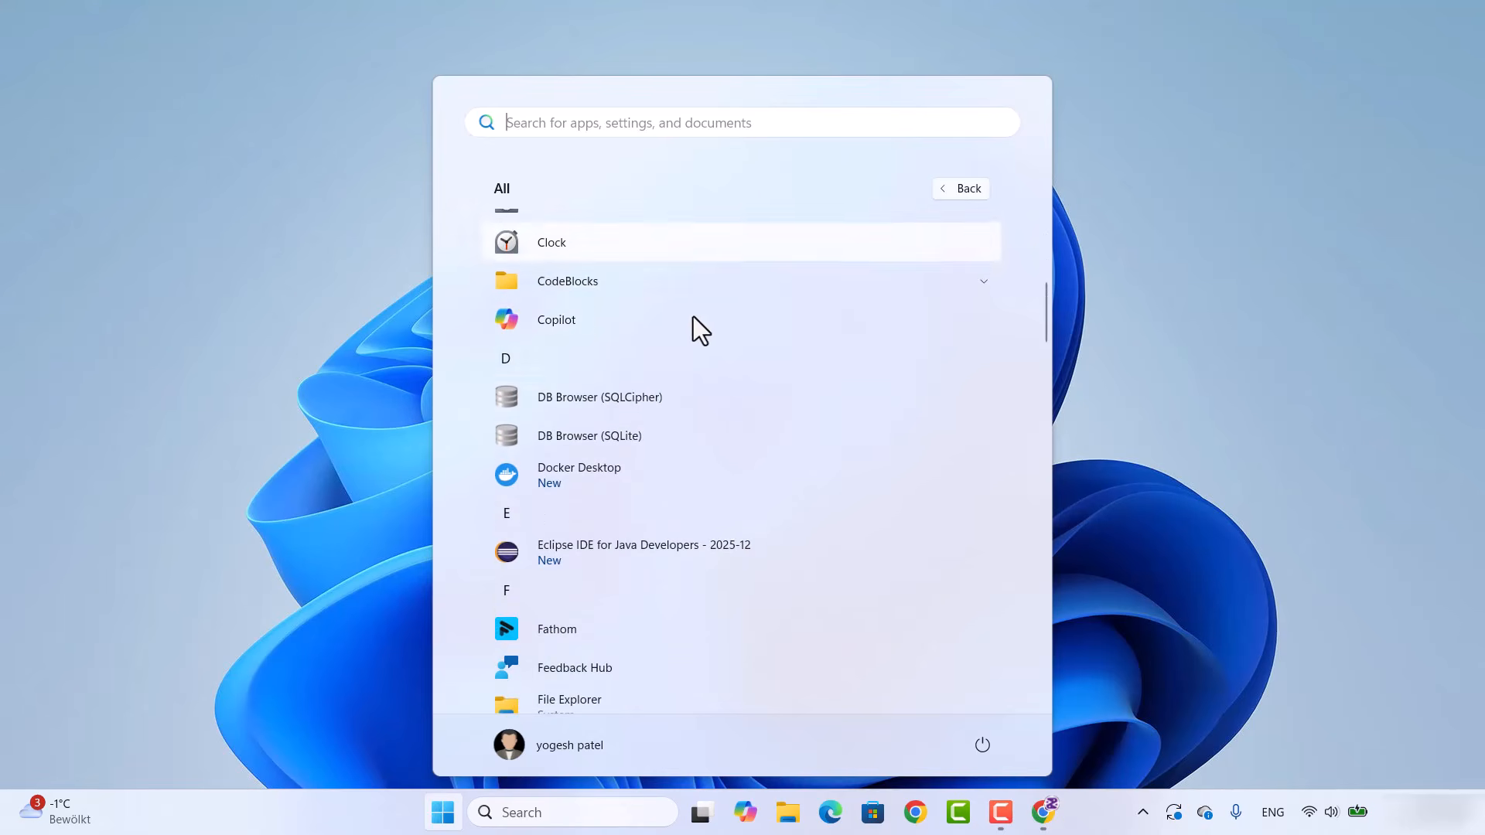
pyautogui.click(570, 477)
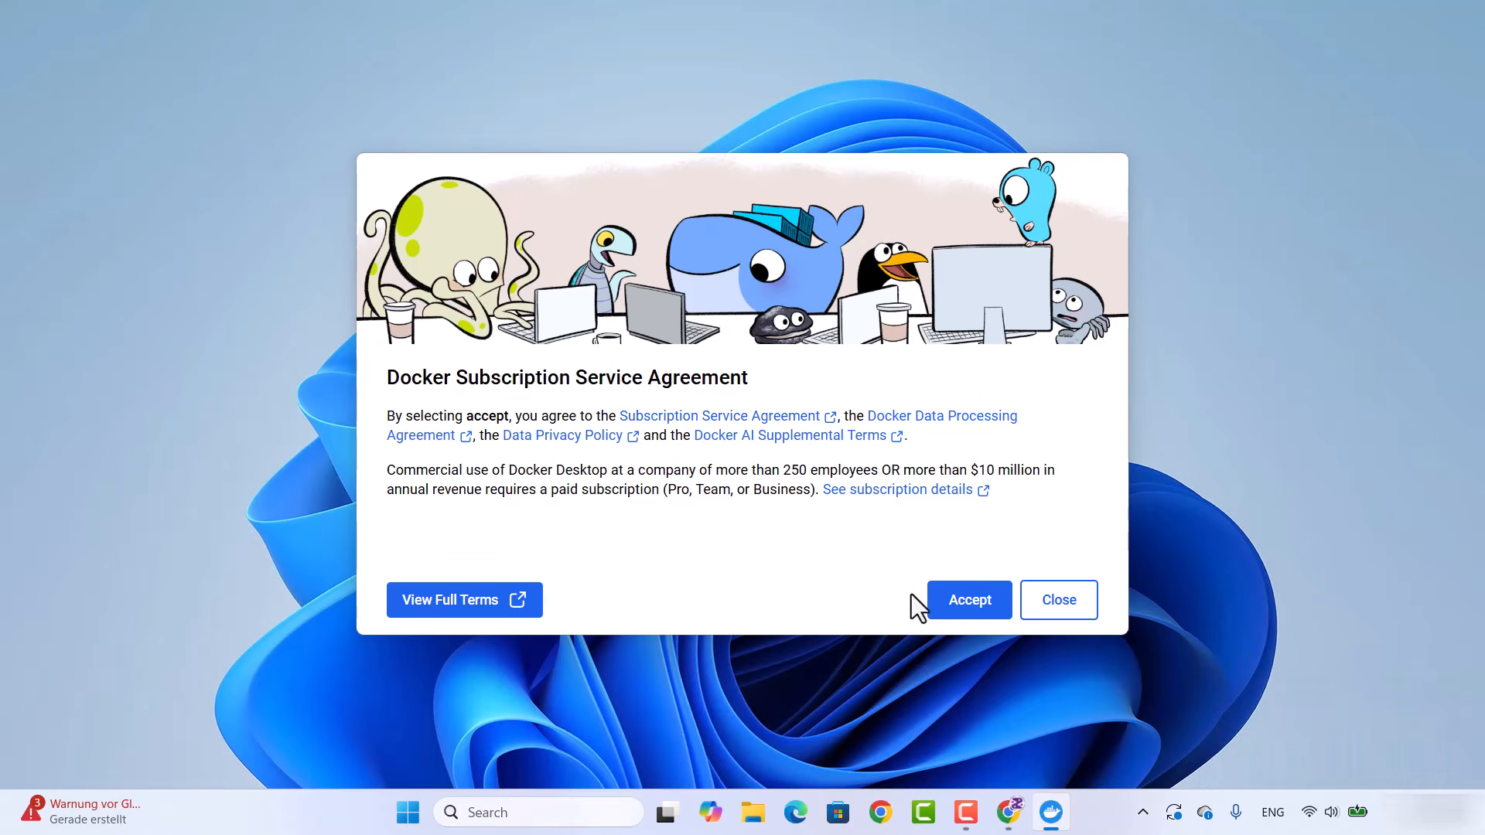
pyautogui.click(964, 611)
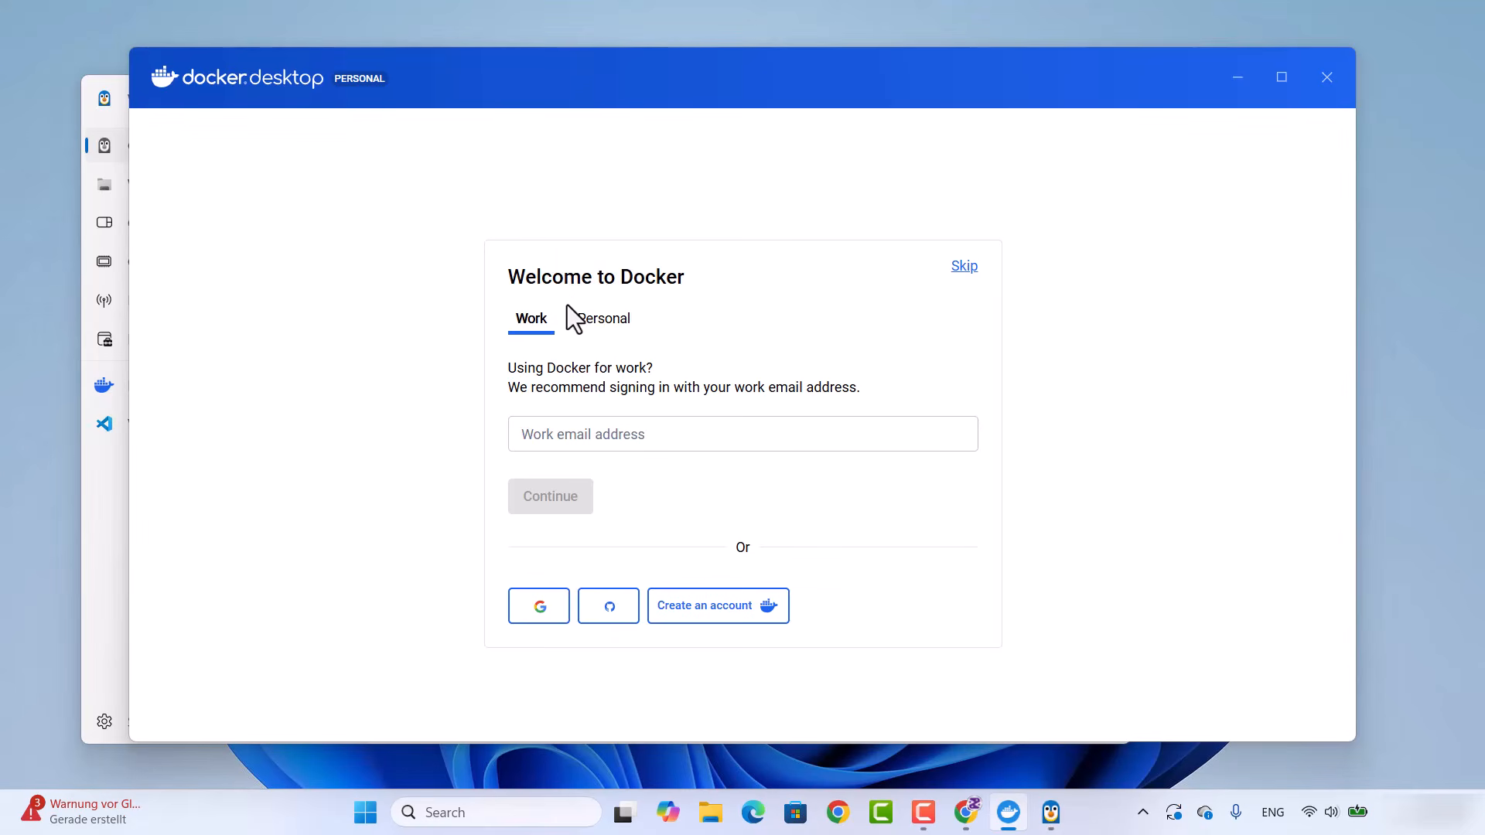
pyautogui.click(605, 340)
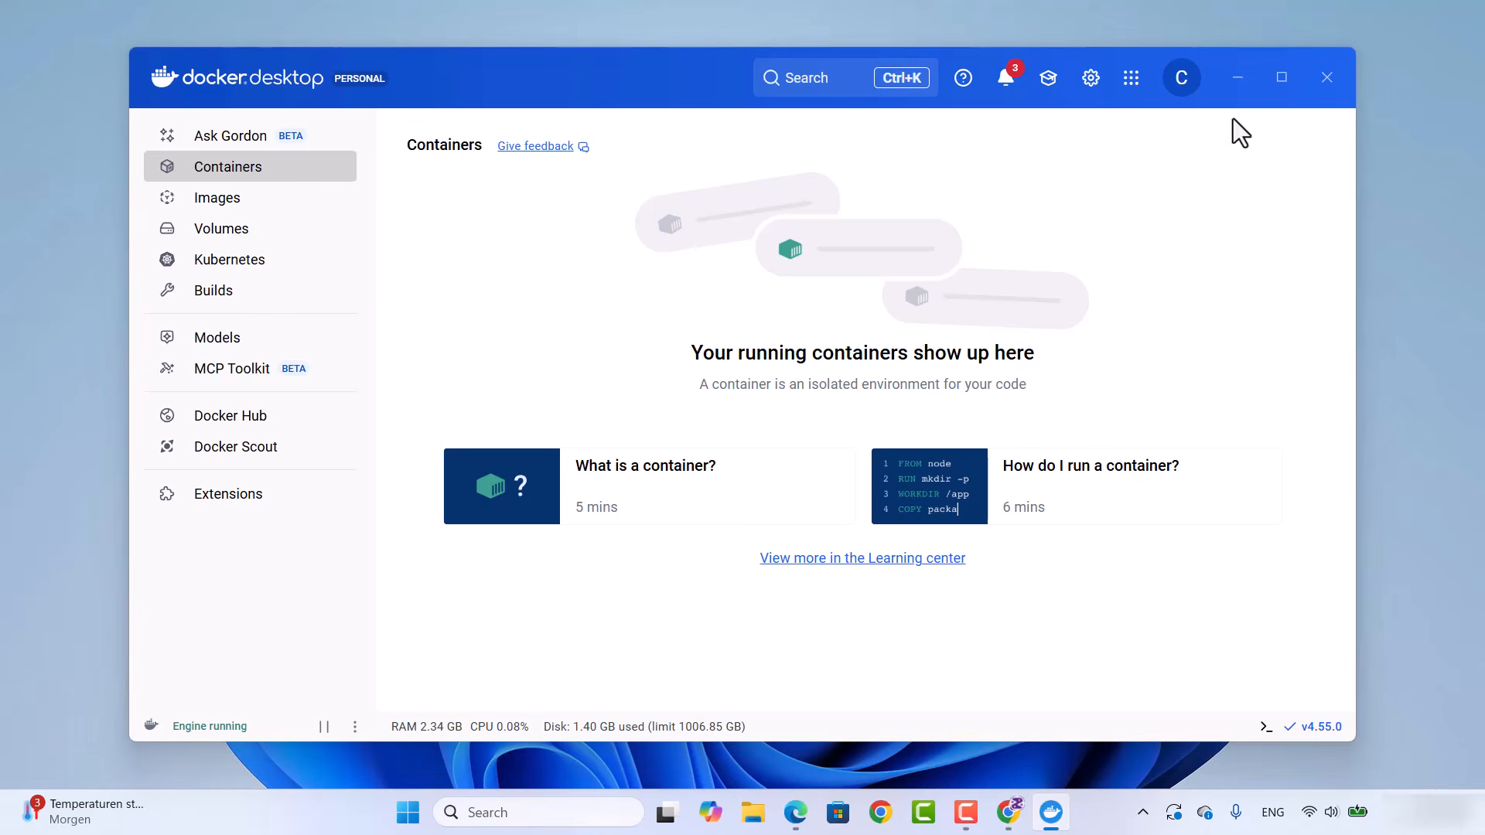
# Maximize Docker Desktop and examine its Images, Volumes and Kubernetes sections, including the local and My Hub images
pyautogui.click(1282, 77)
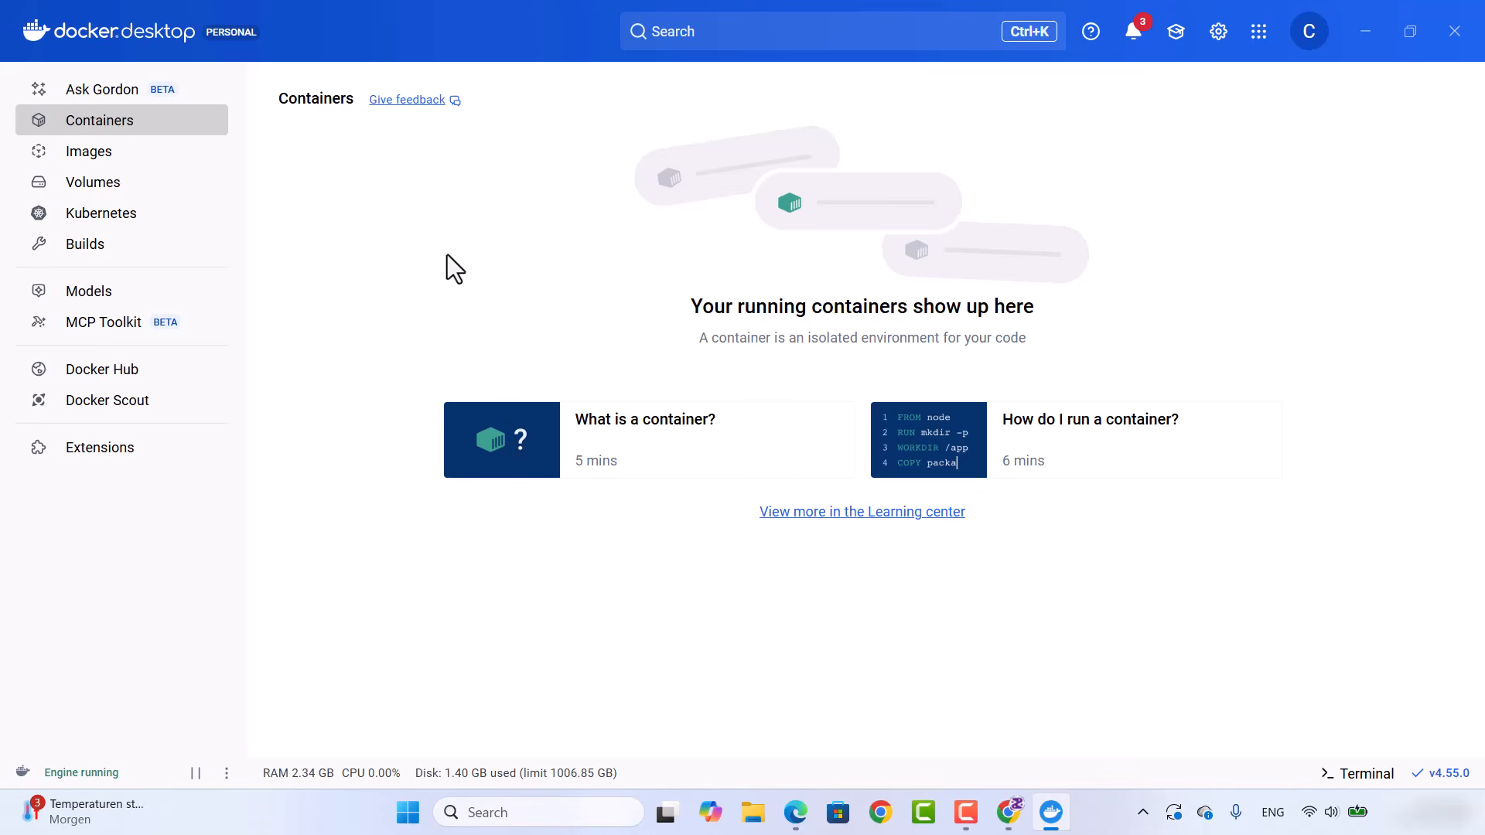
pyautogui.click(95, 159)
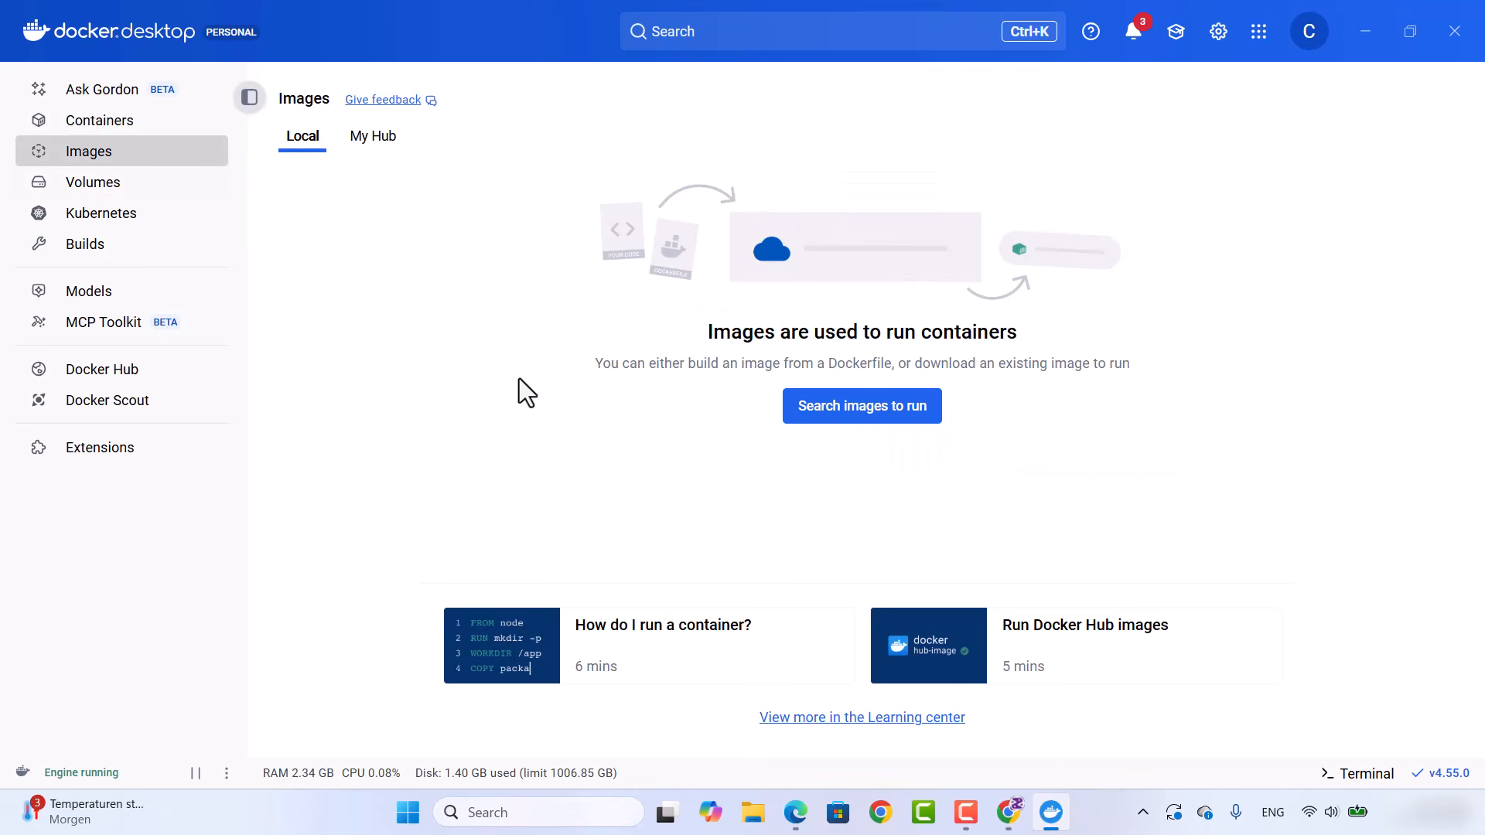
pyautogui.click(375, 156)
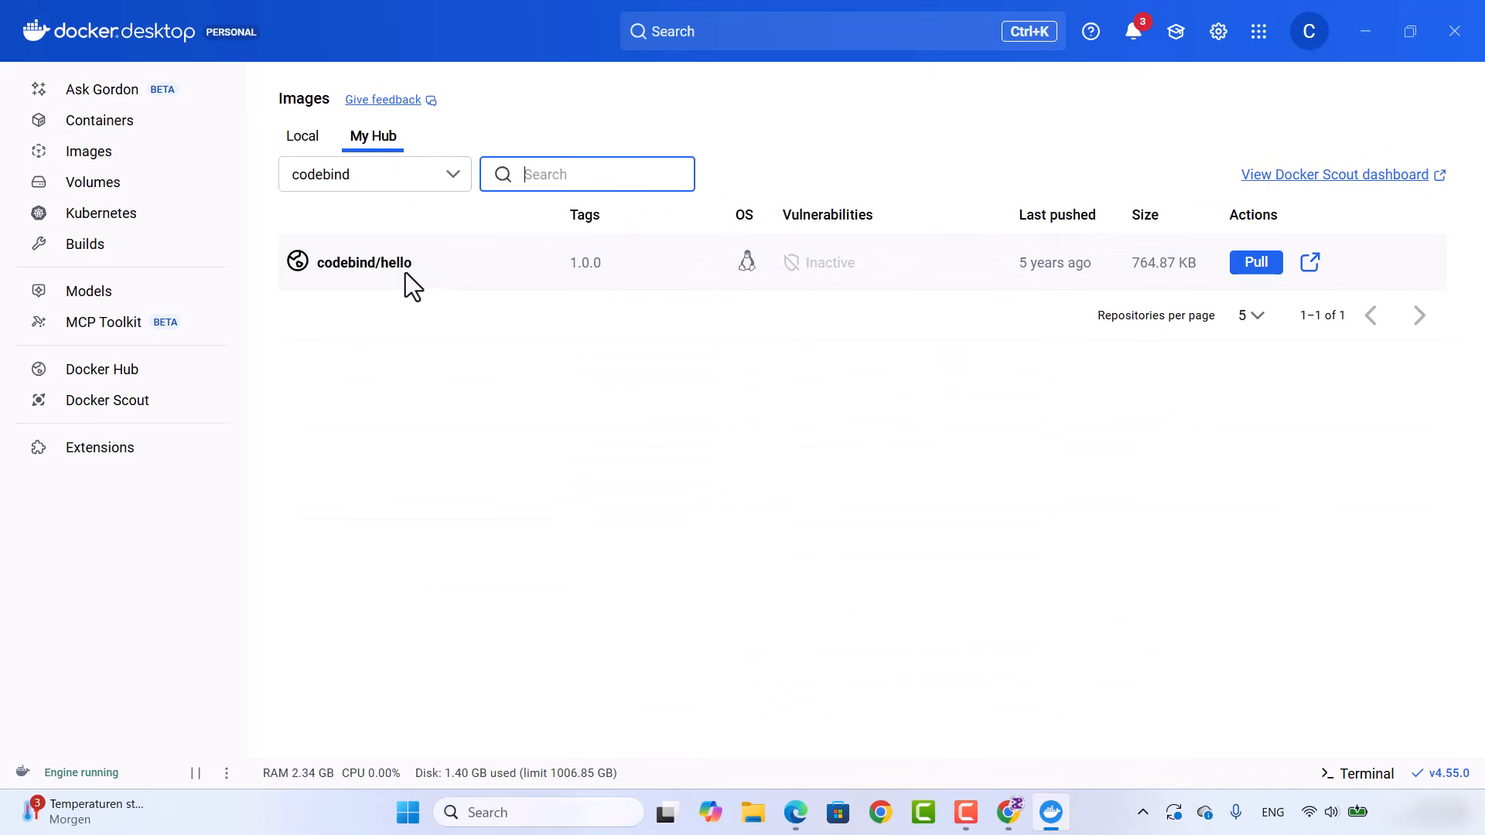
pyautogui.click(303, 140)
pyautogui.click(120, 188)
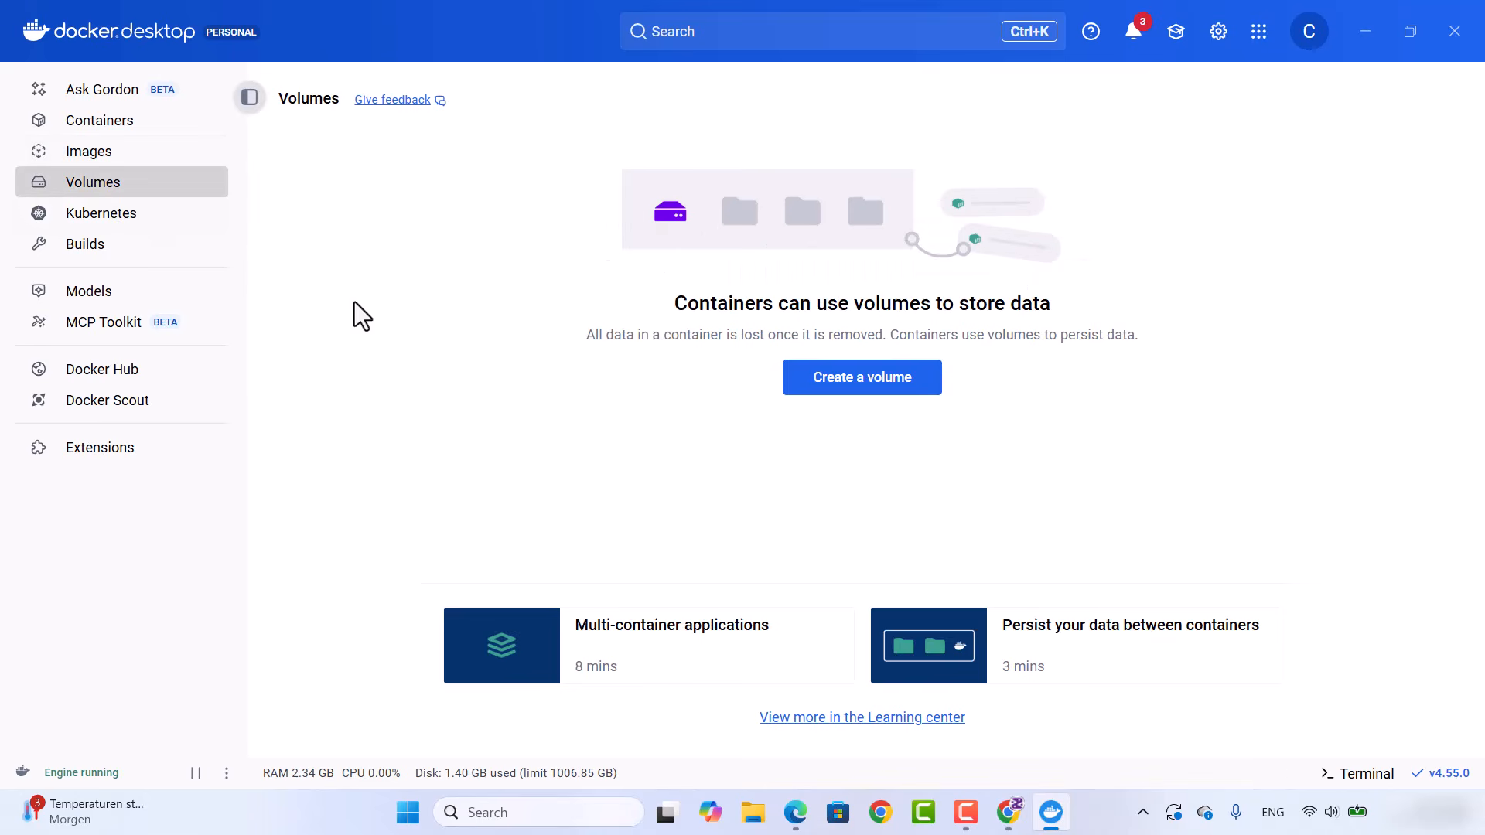
pyautogui.click(144, 220)
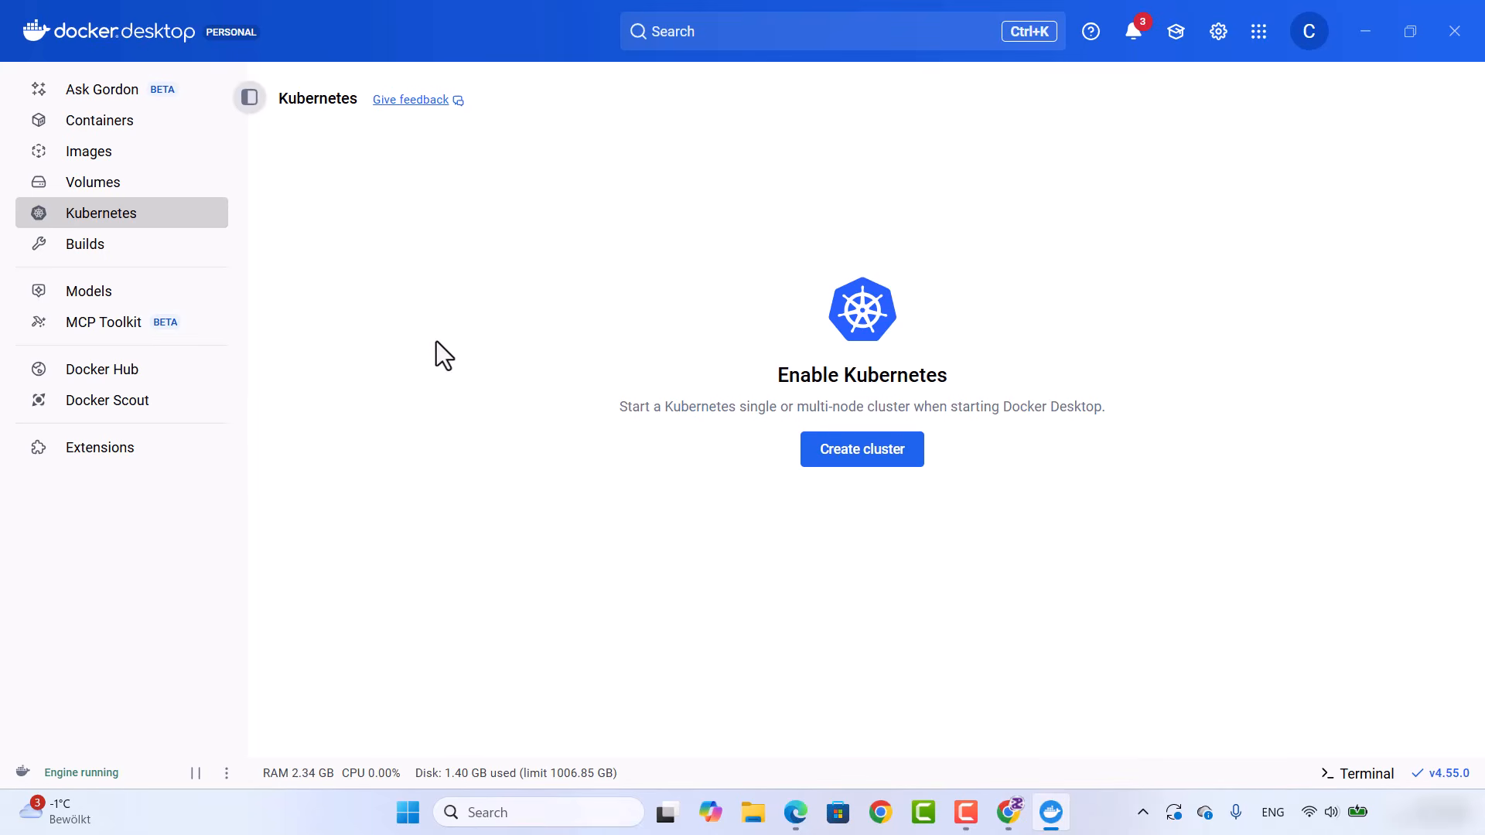
# Search Docker Hub for "hello world" and open the official hello-world image's page
pyautogui.click(90, 373)
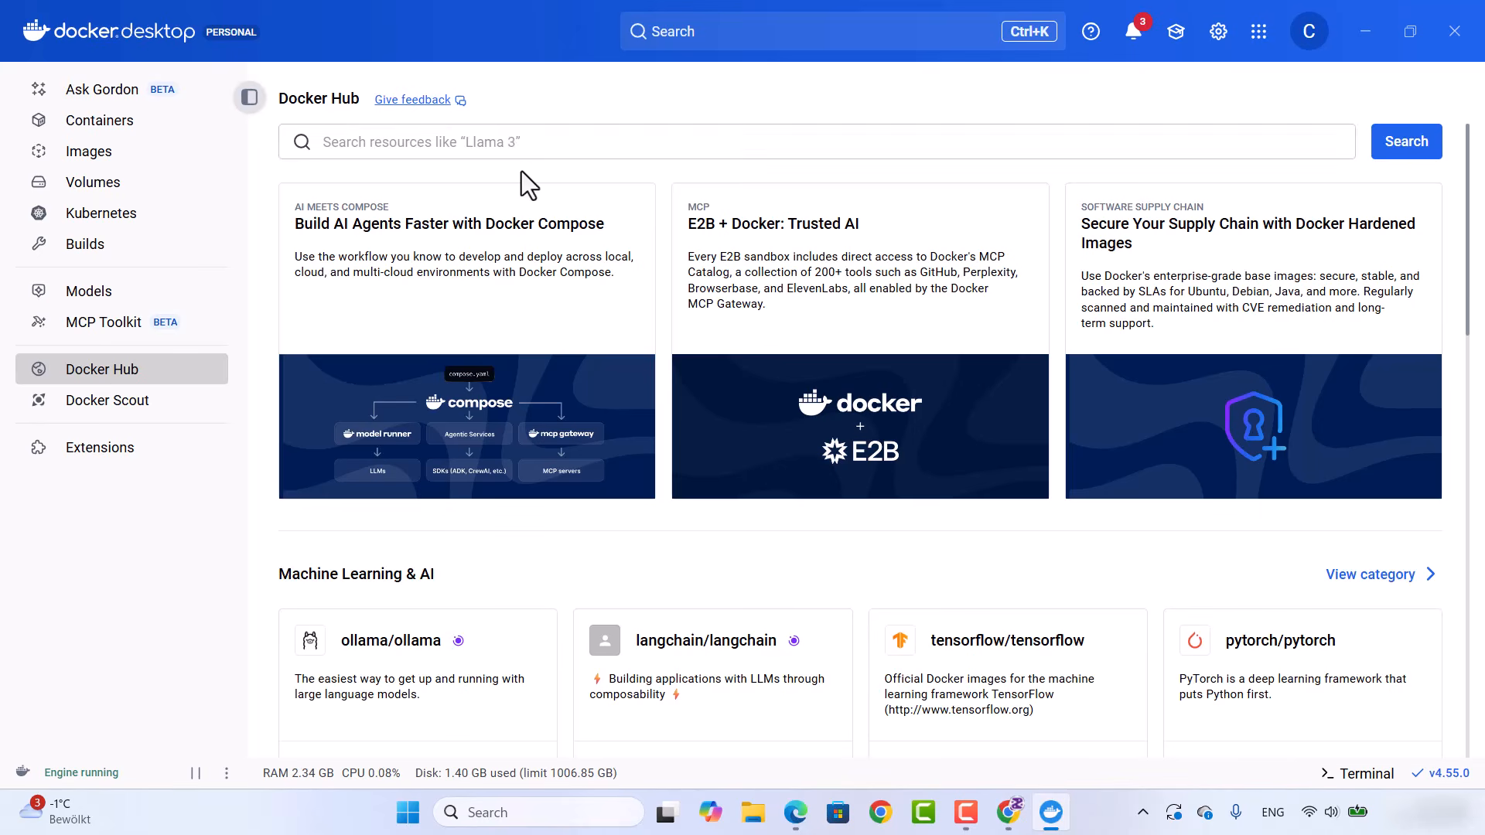
pyautogui.click(528, 142)
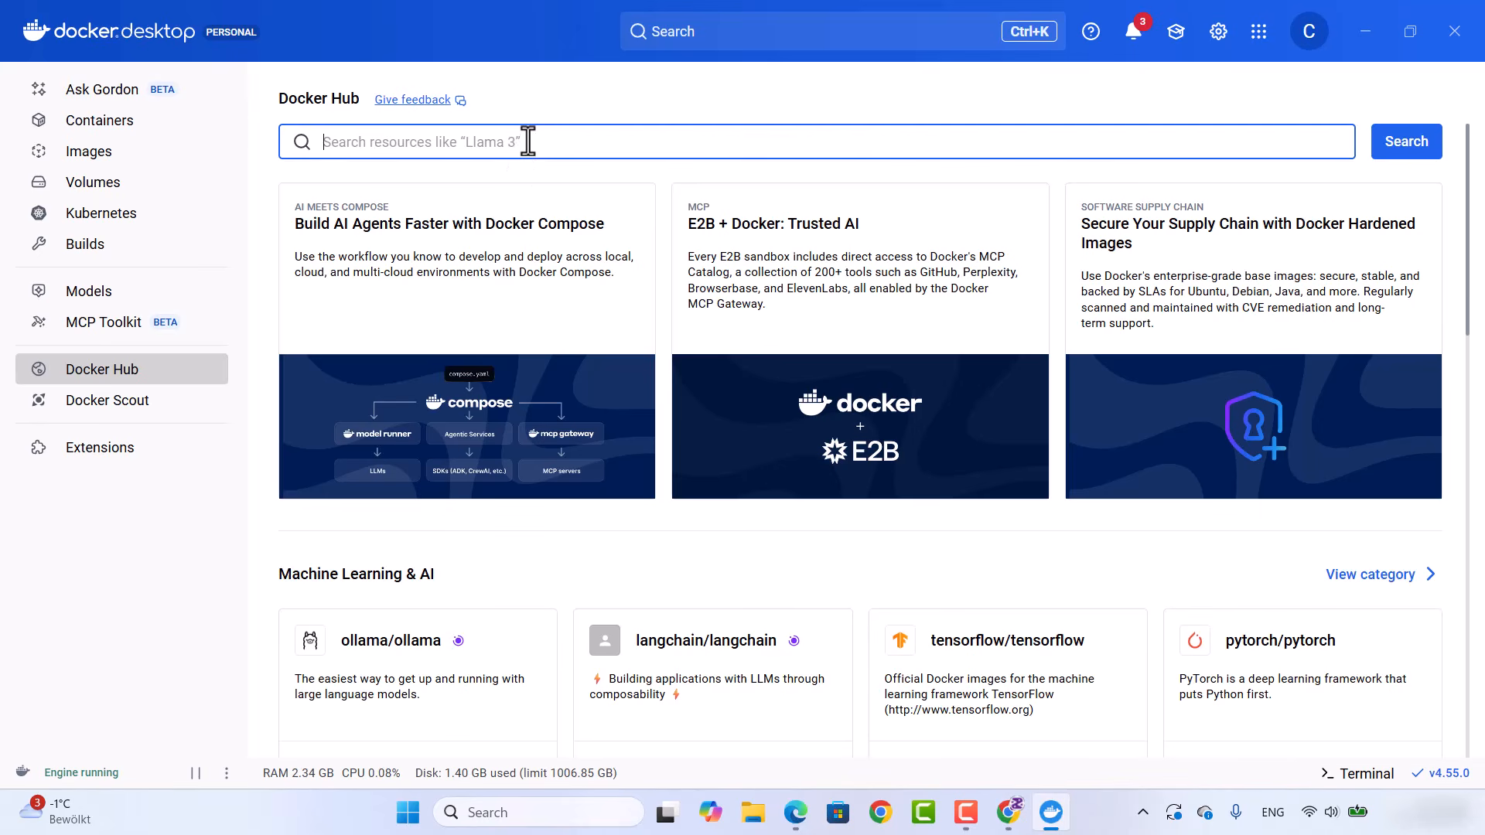
pyautogui.write('hell')
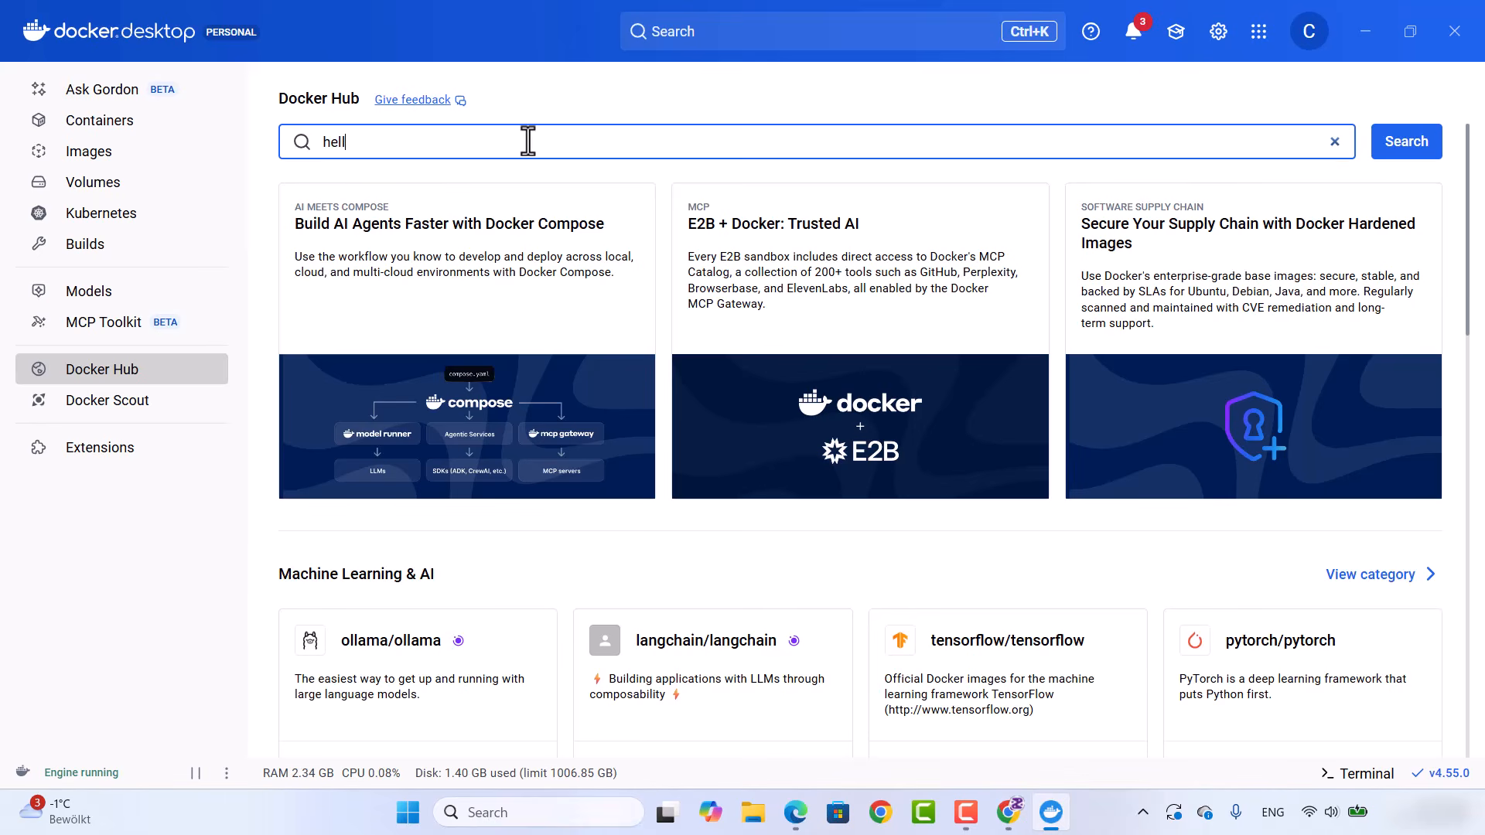
pyautogui.write('o world')
pyautogui.press('Return')
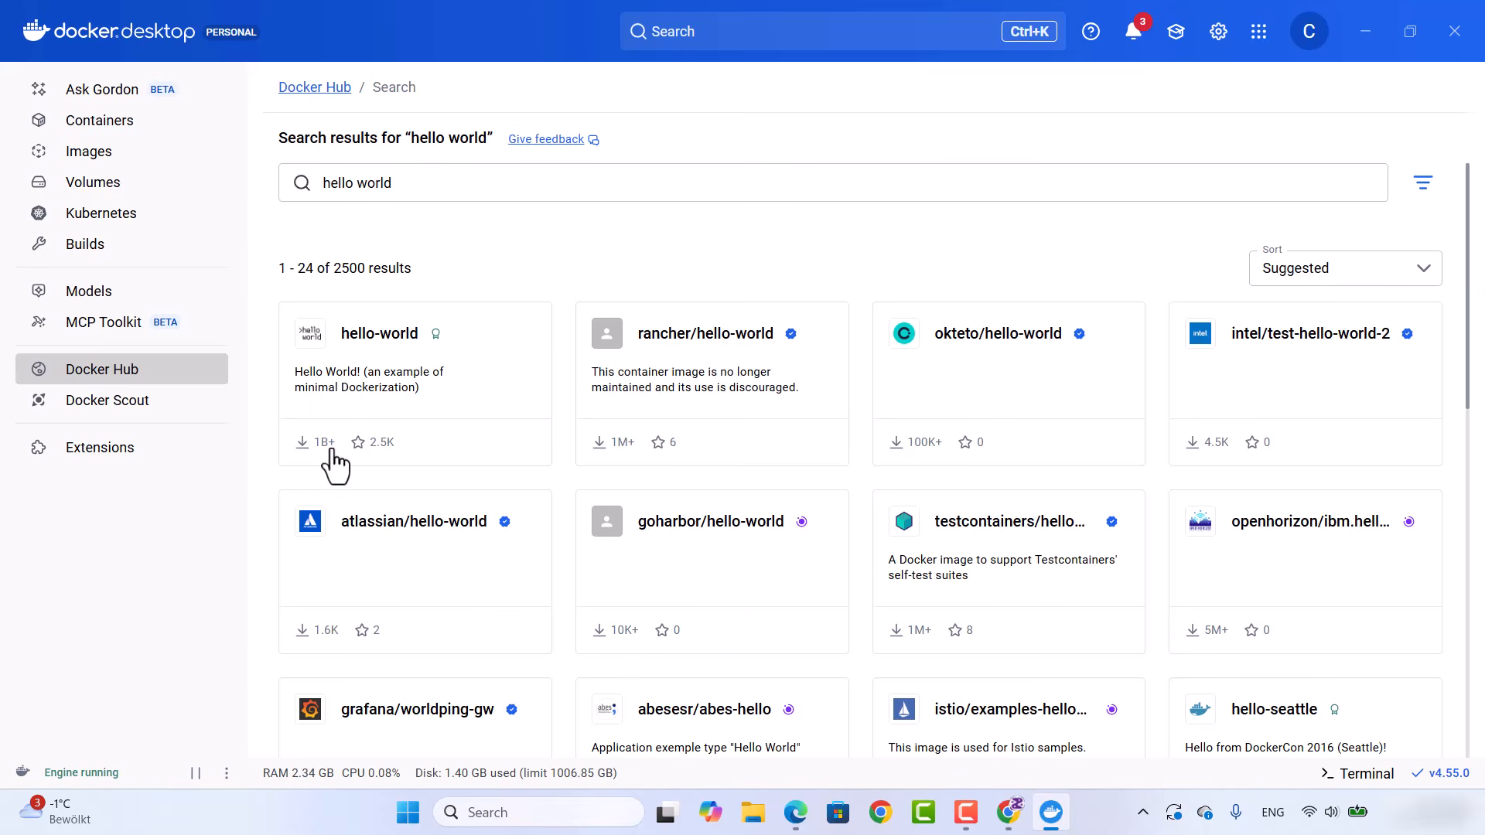
pyautogui.click(380, 383)
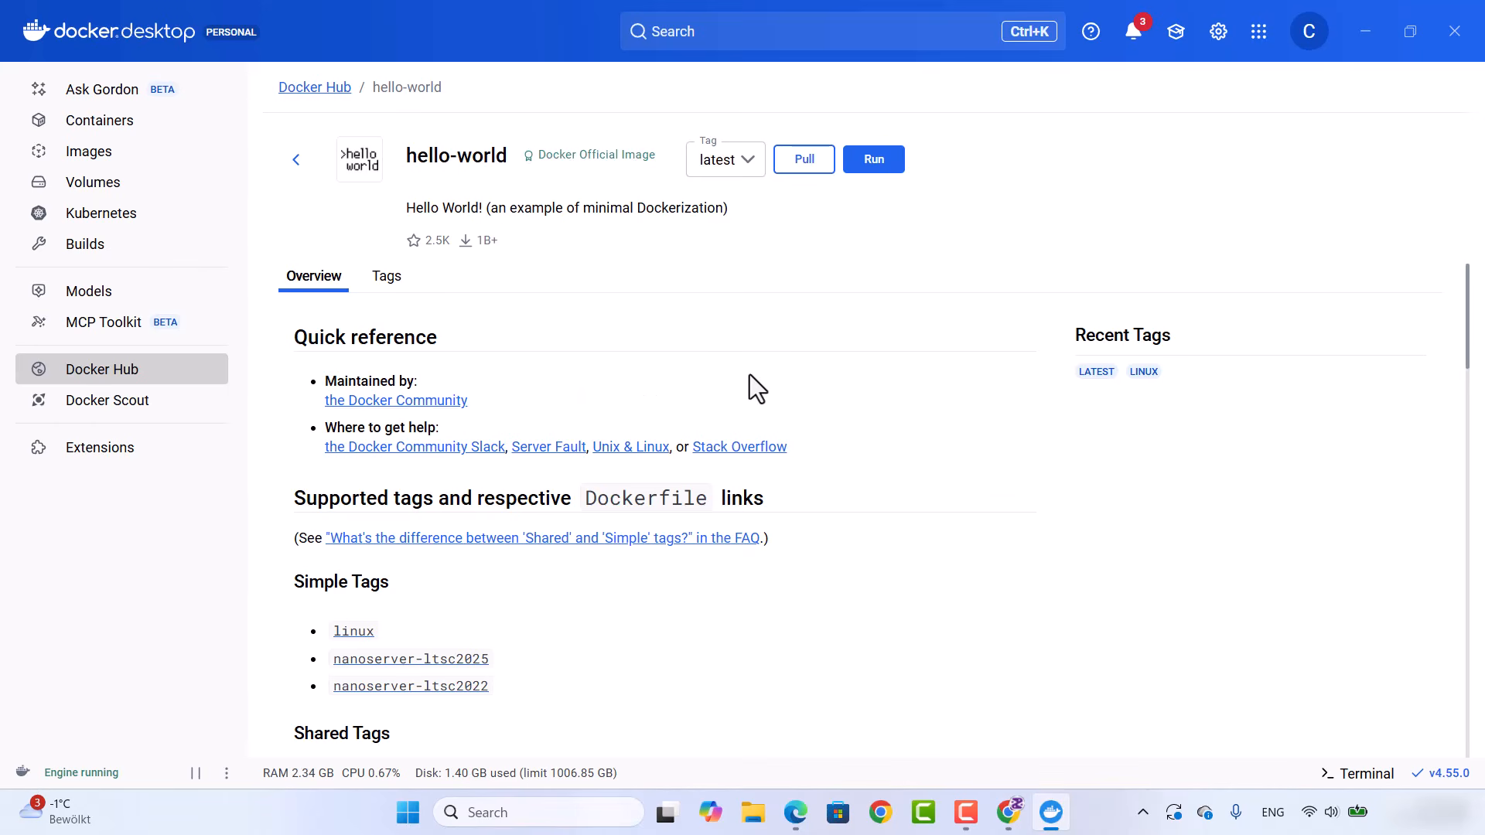
# Find the Example output section of the hello-world page and select the docker run hello-world command
pyautogui.scroll(-5, 616, 314)
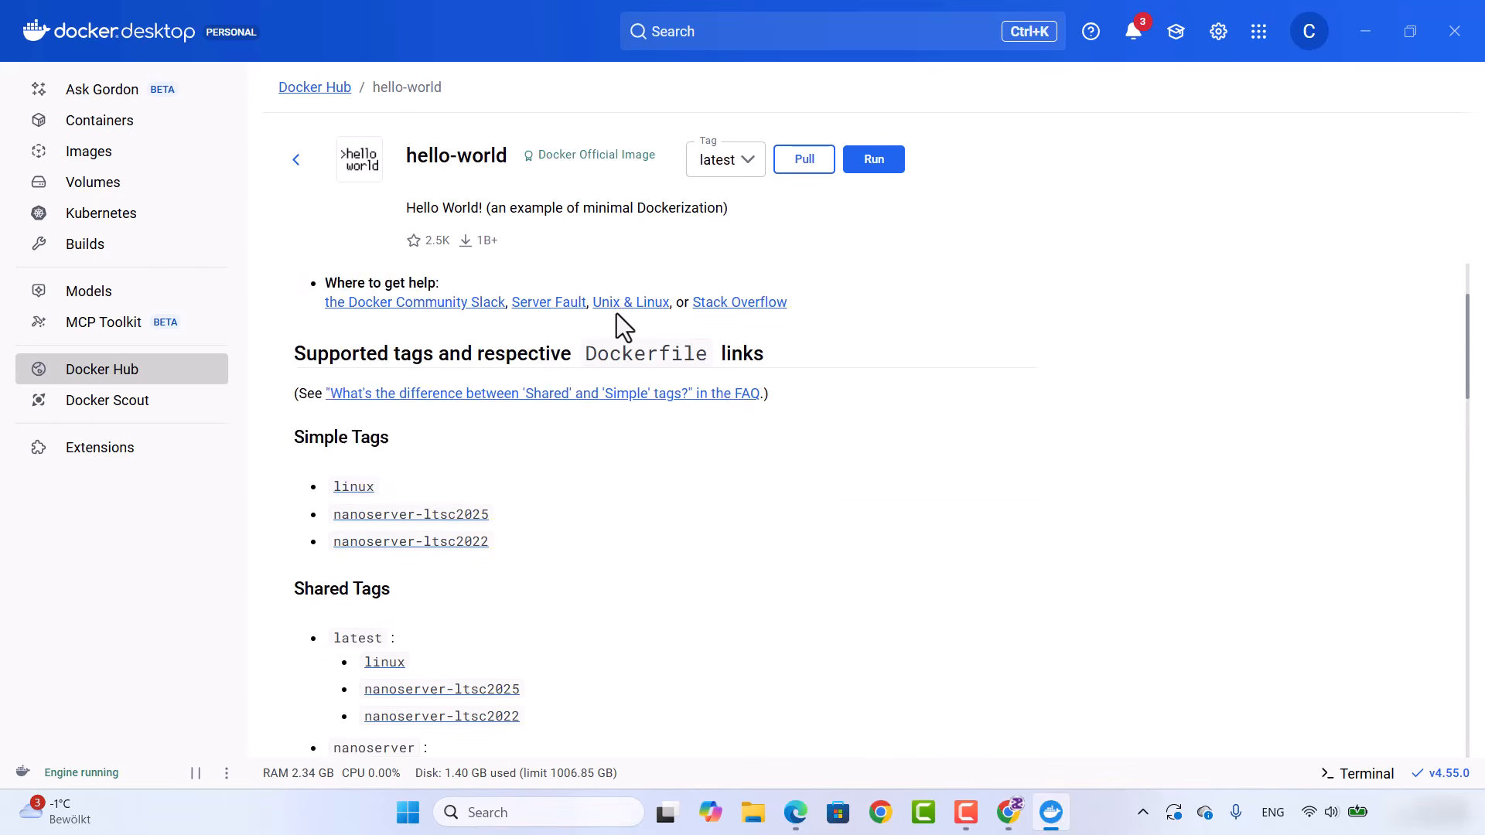
pyautogui.scroll(-6, 662, 420)
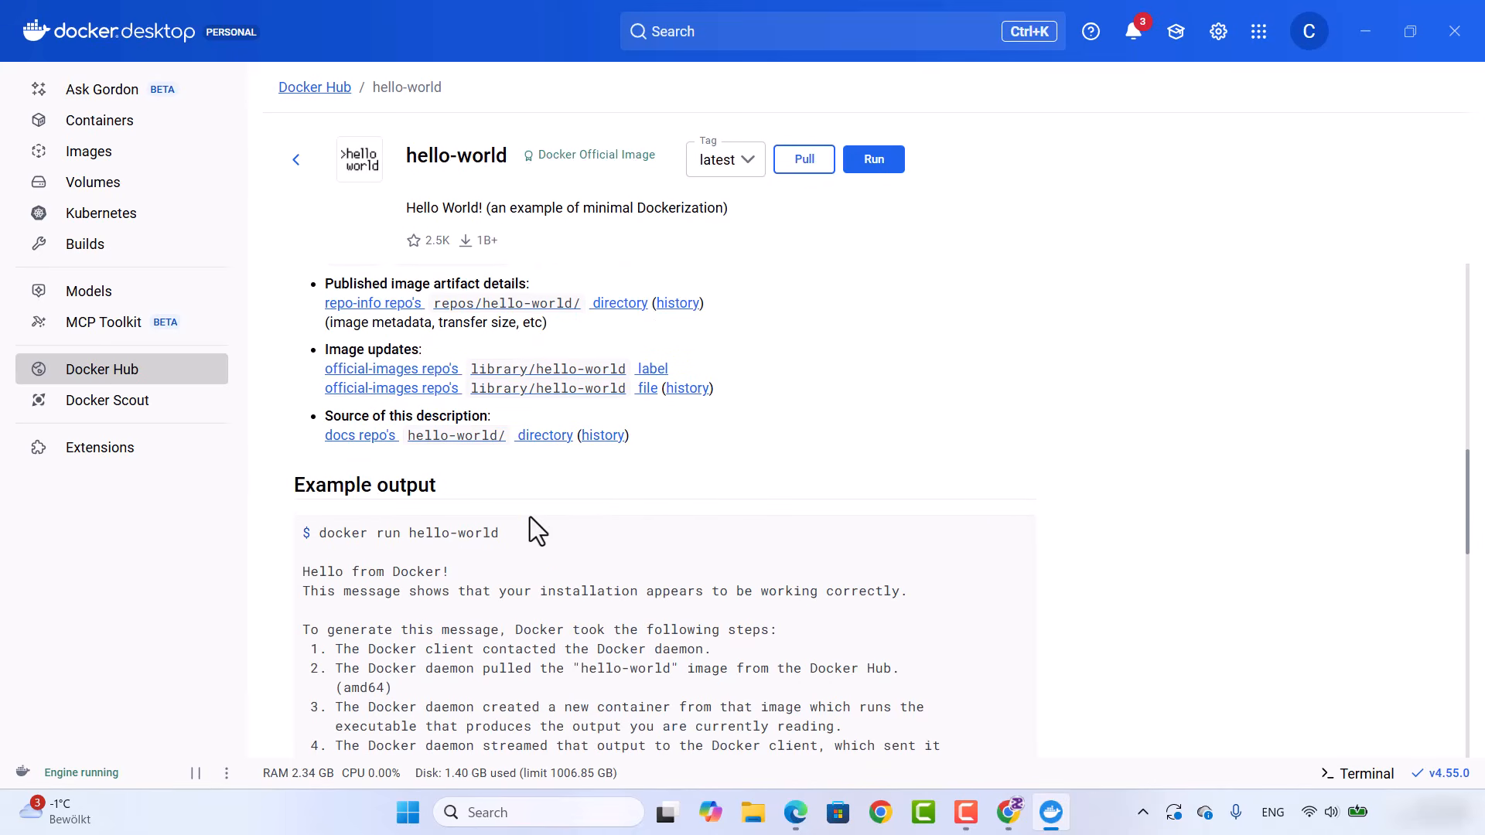
pyautogui.moveTo(500, 536); pyautogui.dragTo(319, 537)
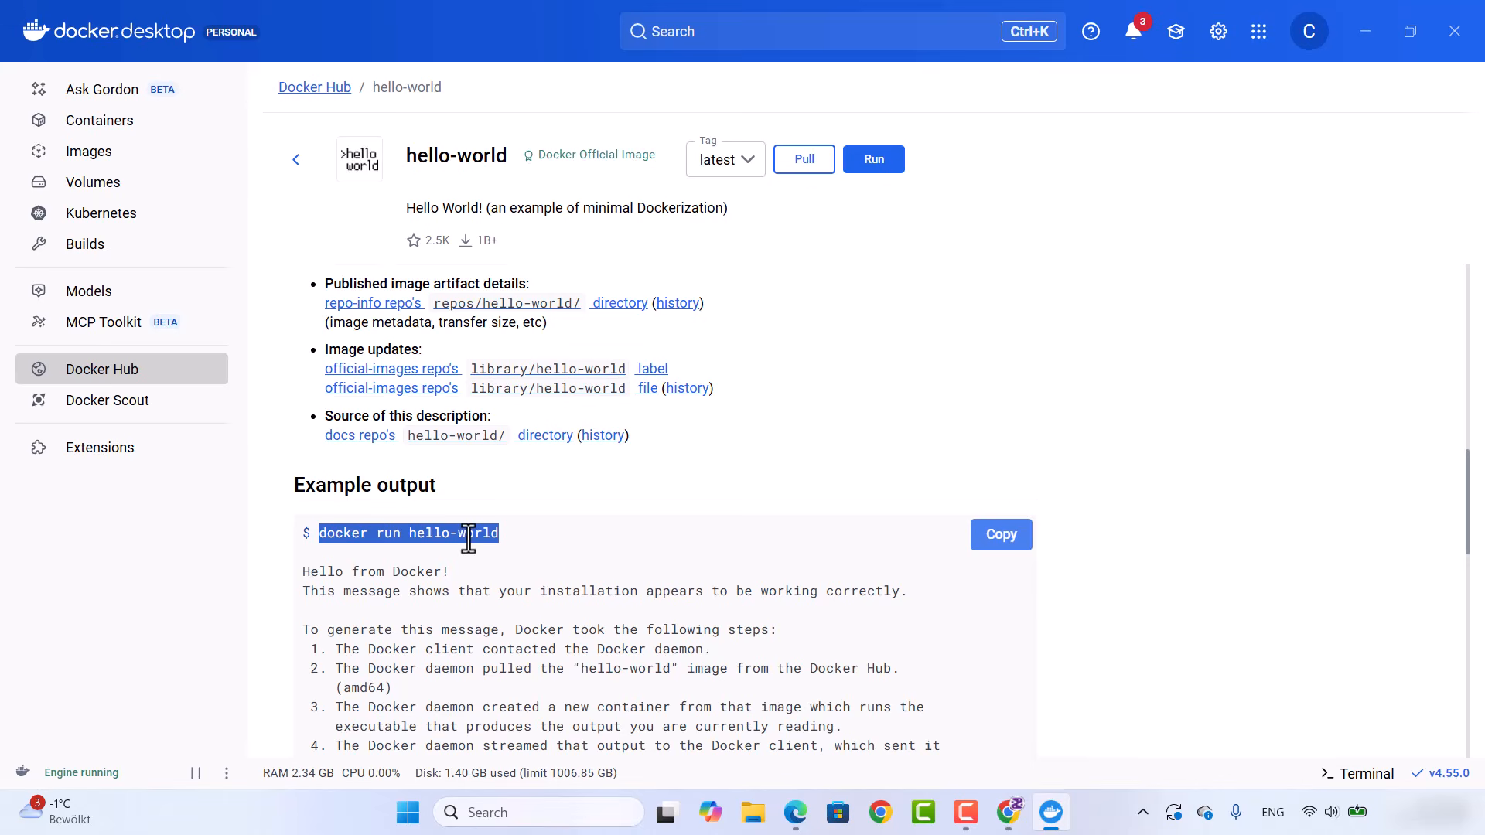
pyautogui.click(525, 541)
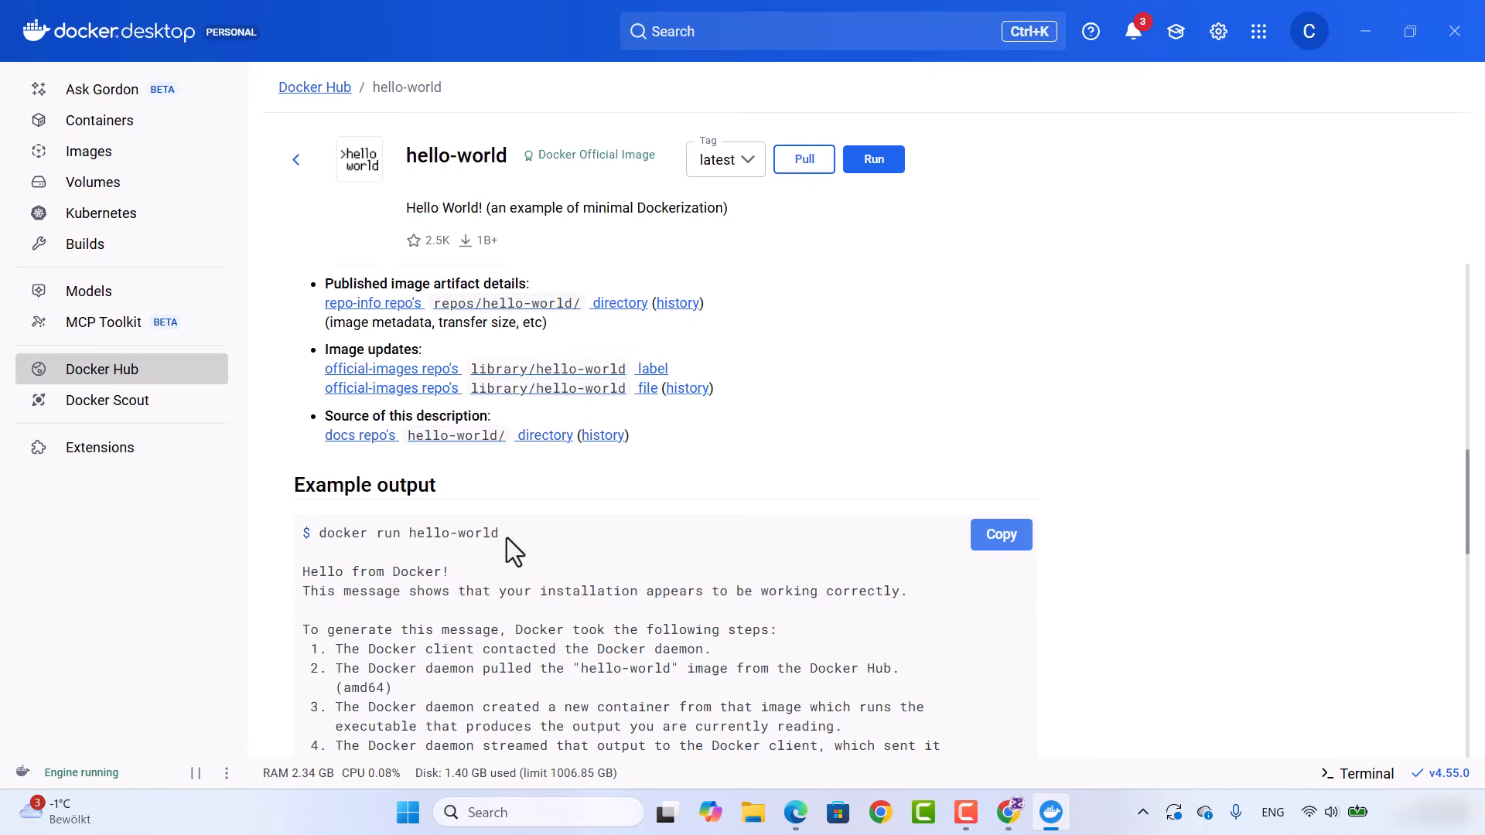
pyautogui.moveTo(508, 537); pyautogui.dragTo(319, 541)
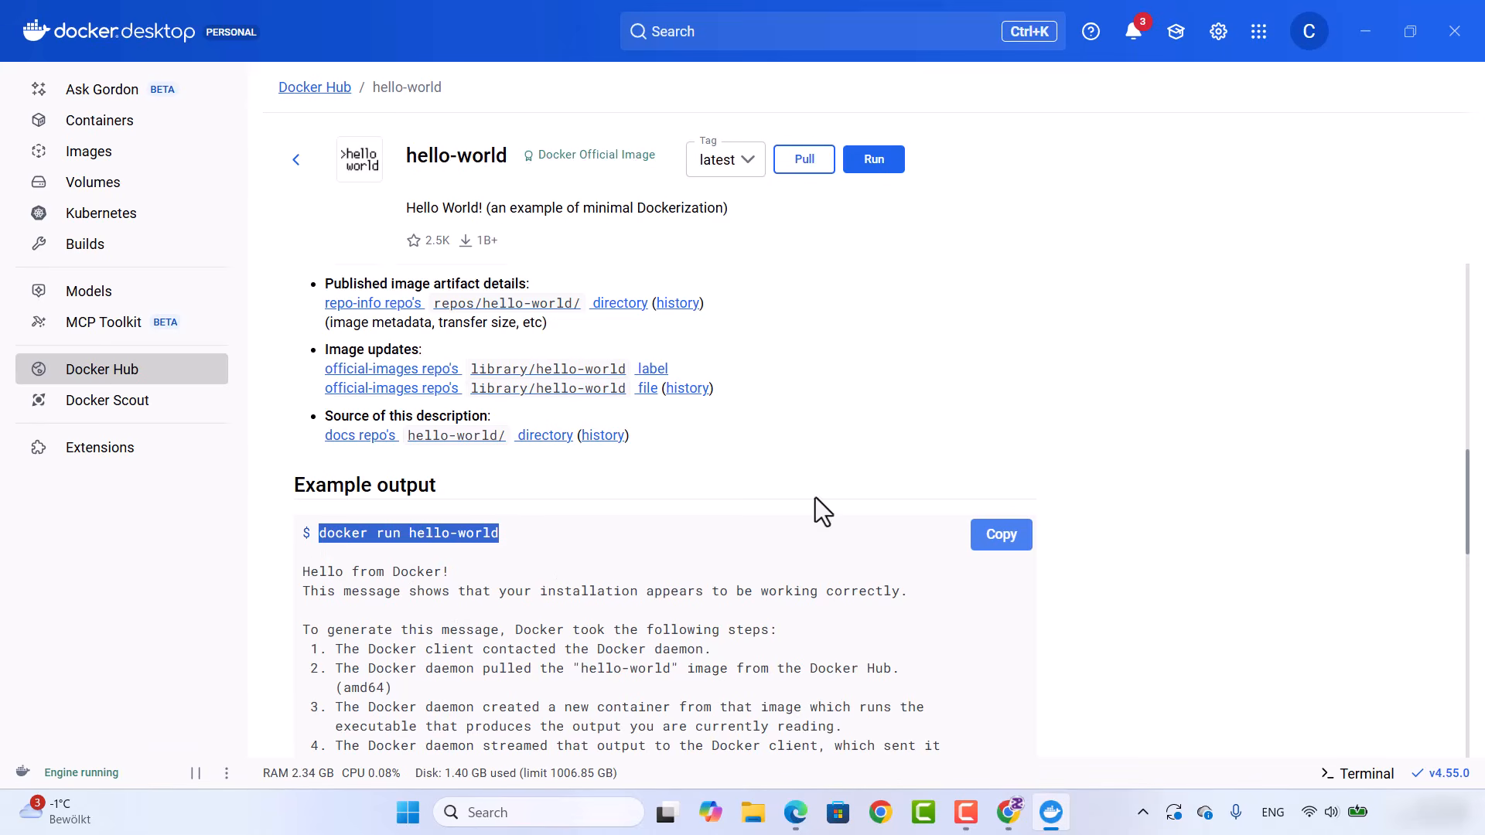
# Minimize Docker Desktop, open Command Prompt through a search for cmd, and run docker run hello-world
pyautogui.click(1352, 39)
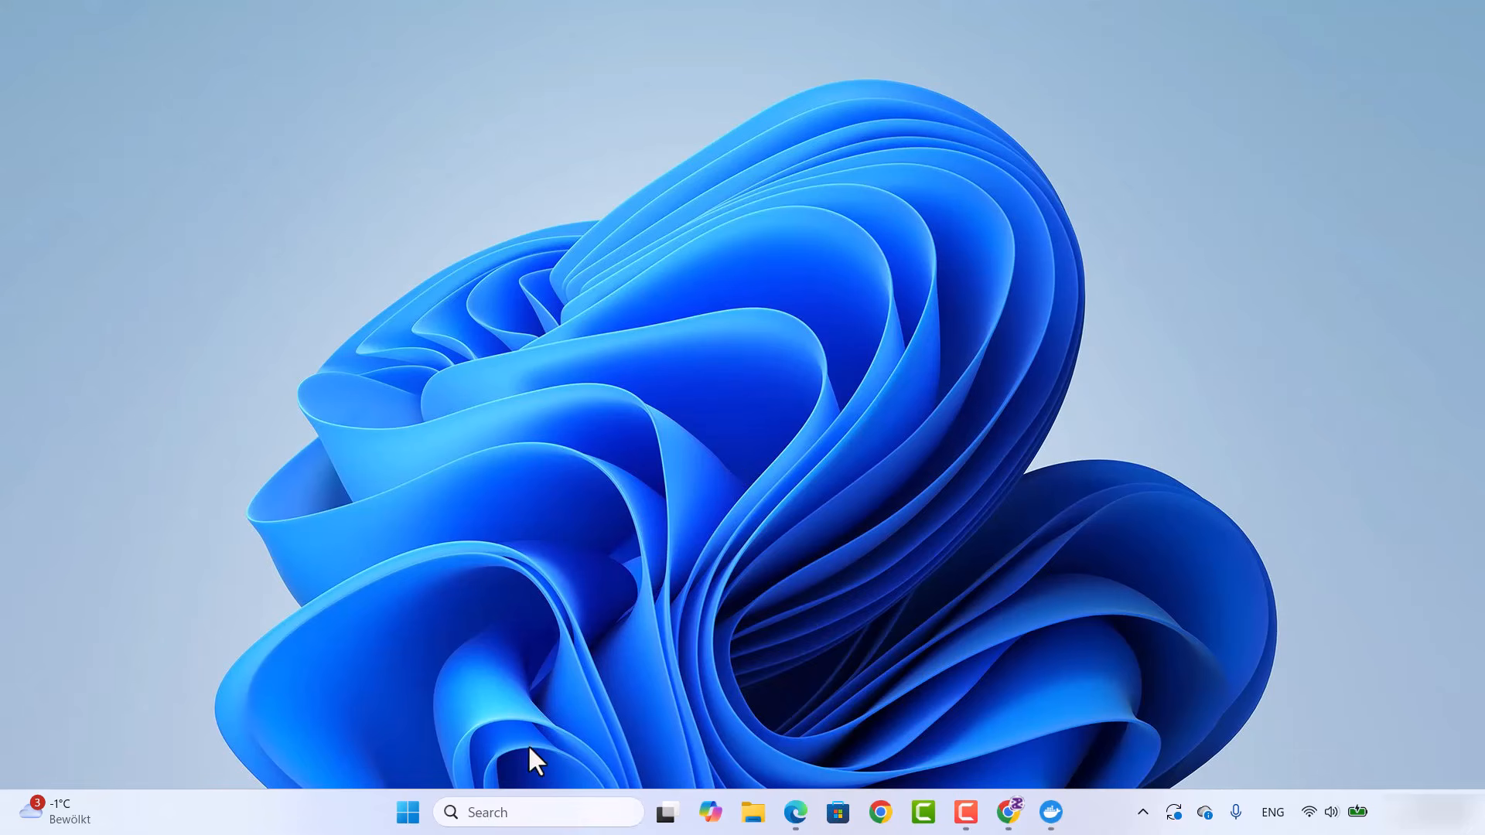
pyautogui.click(512, 810)
pyautogui.write('cm')
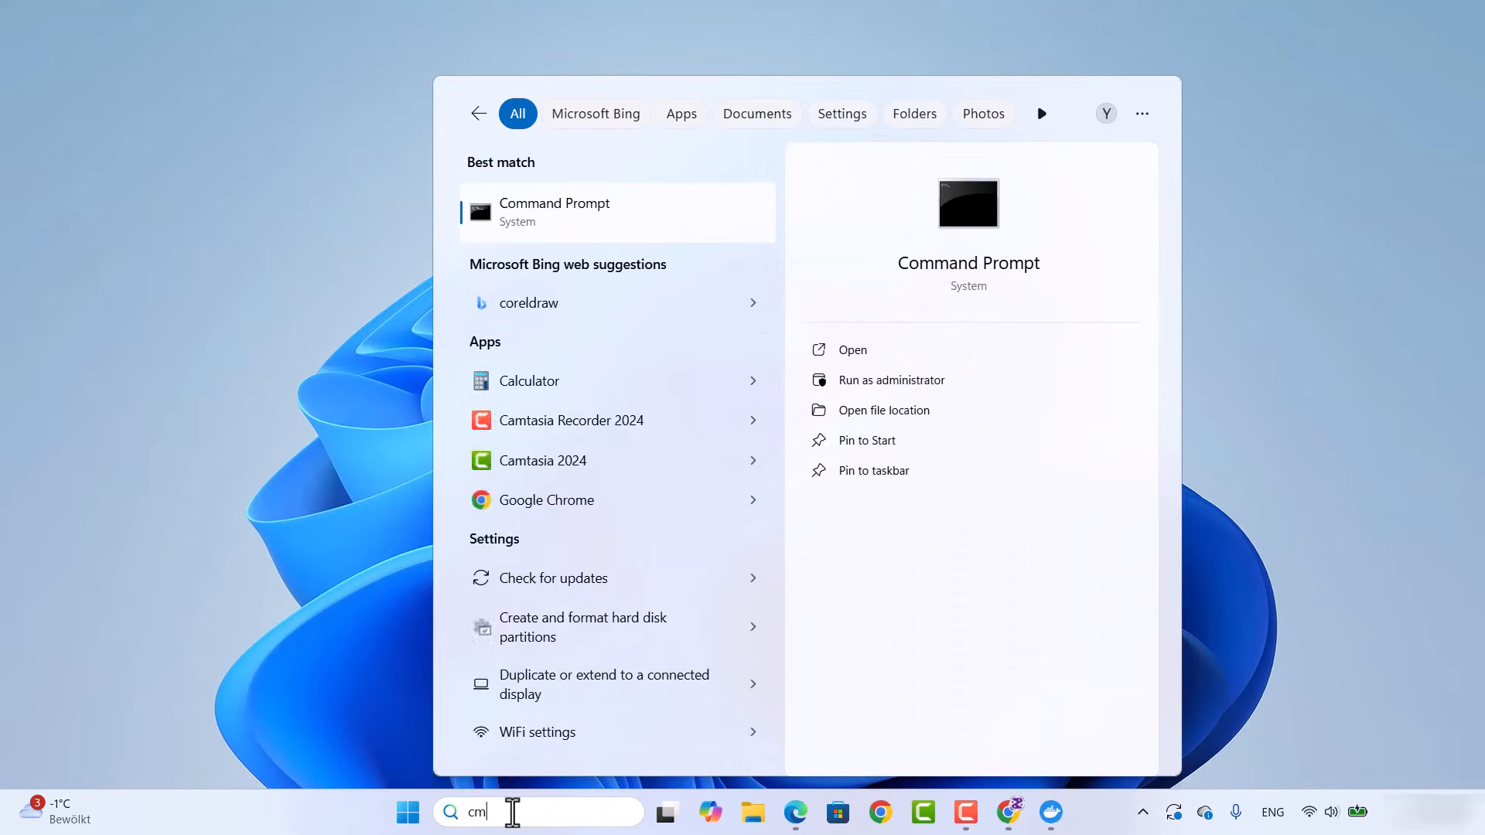
pyautogui.write('d')
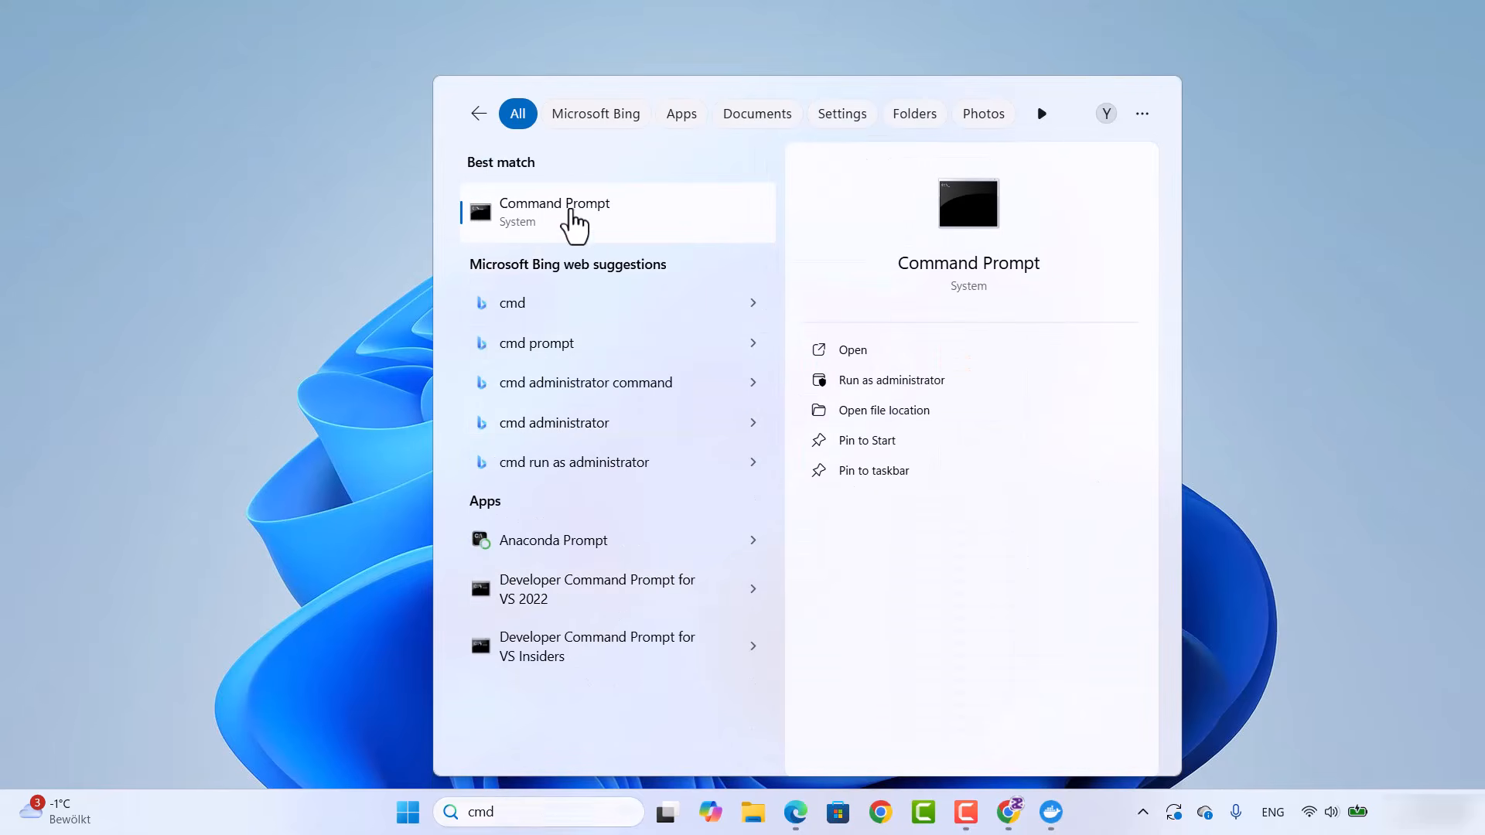
pyautogui.click(571, 217)
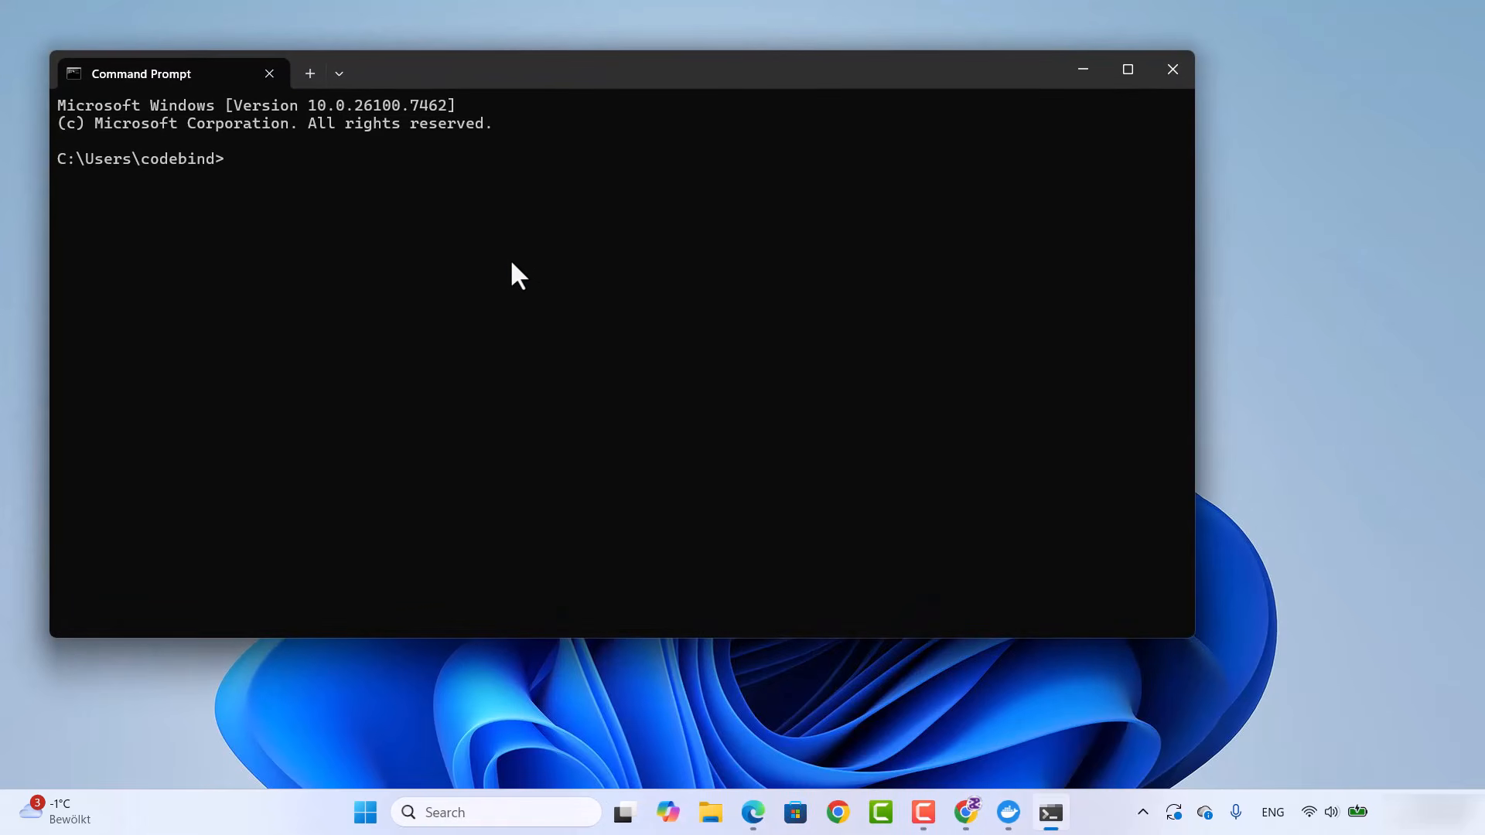
pyautogui.write('docker run hello-world')
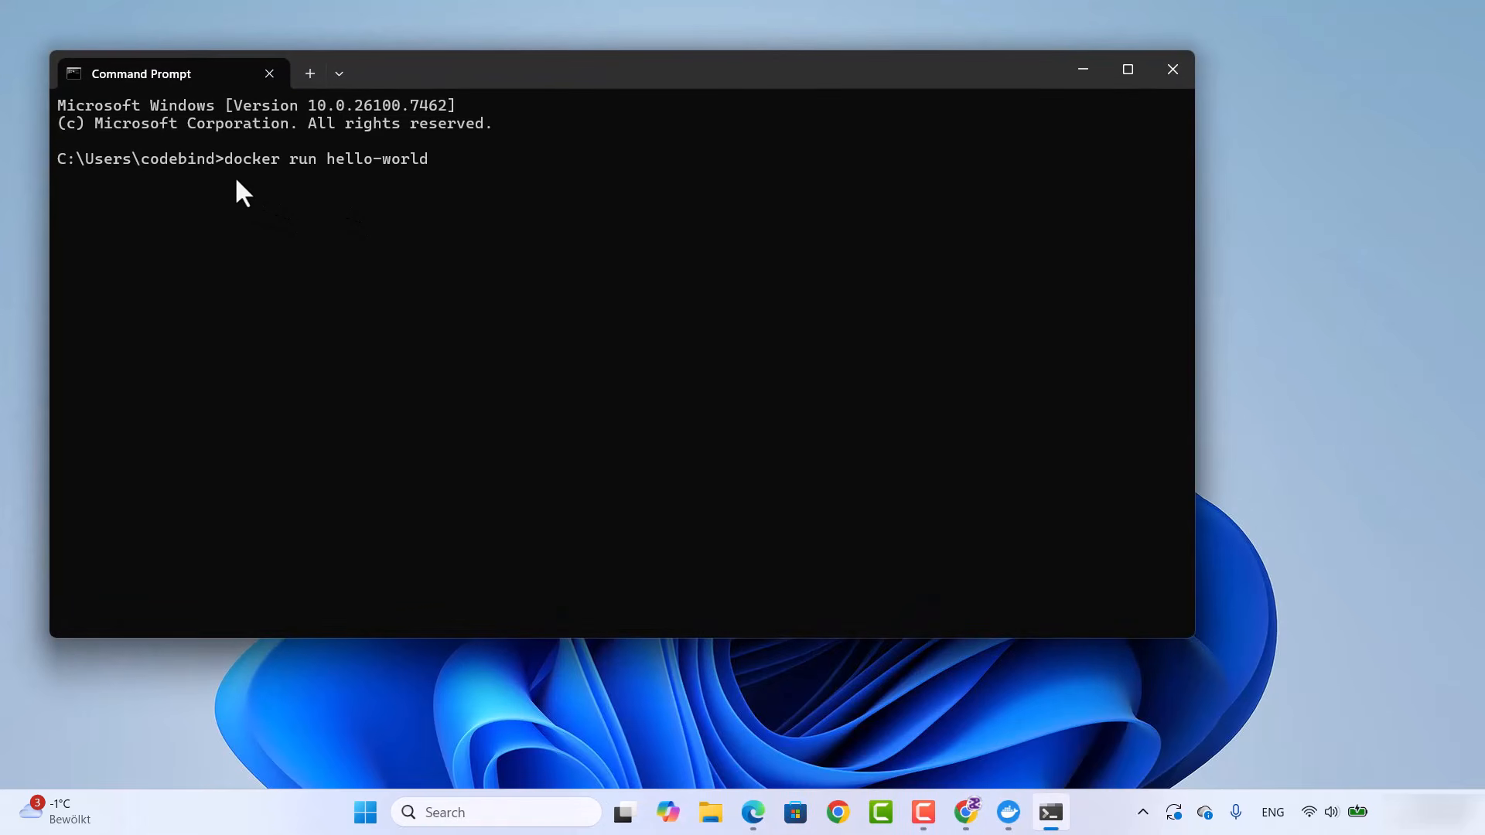
pyautogui.press('Return')
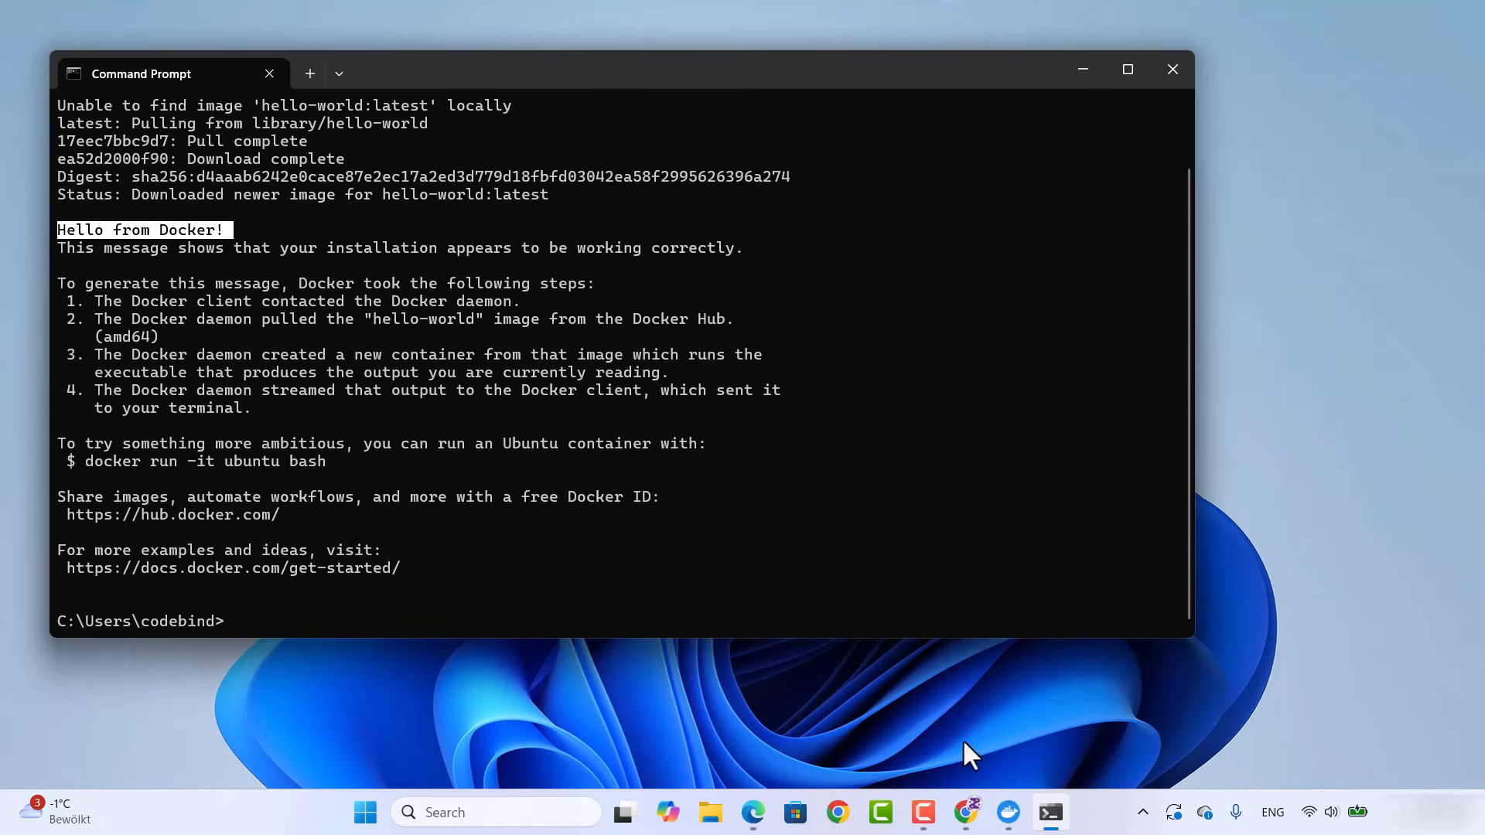
# Switch to Docker Desktop, check its local Images and Containers lists for hello-world, and minimize it again
pyautogui.click(1008, 813)
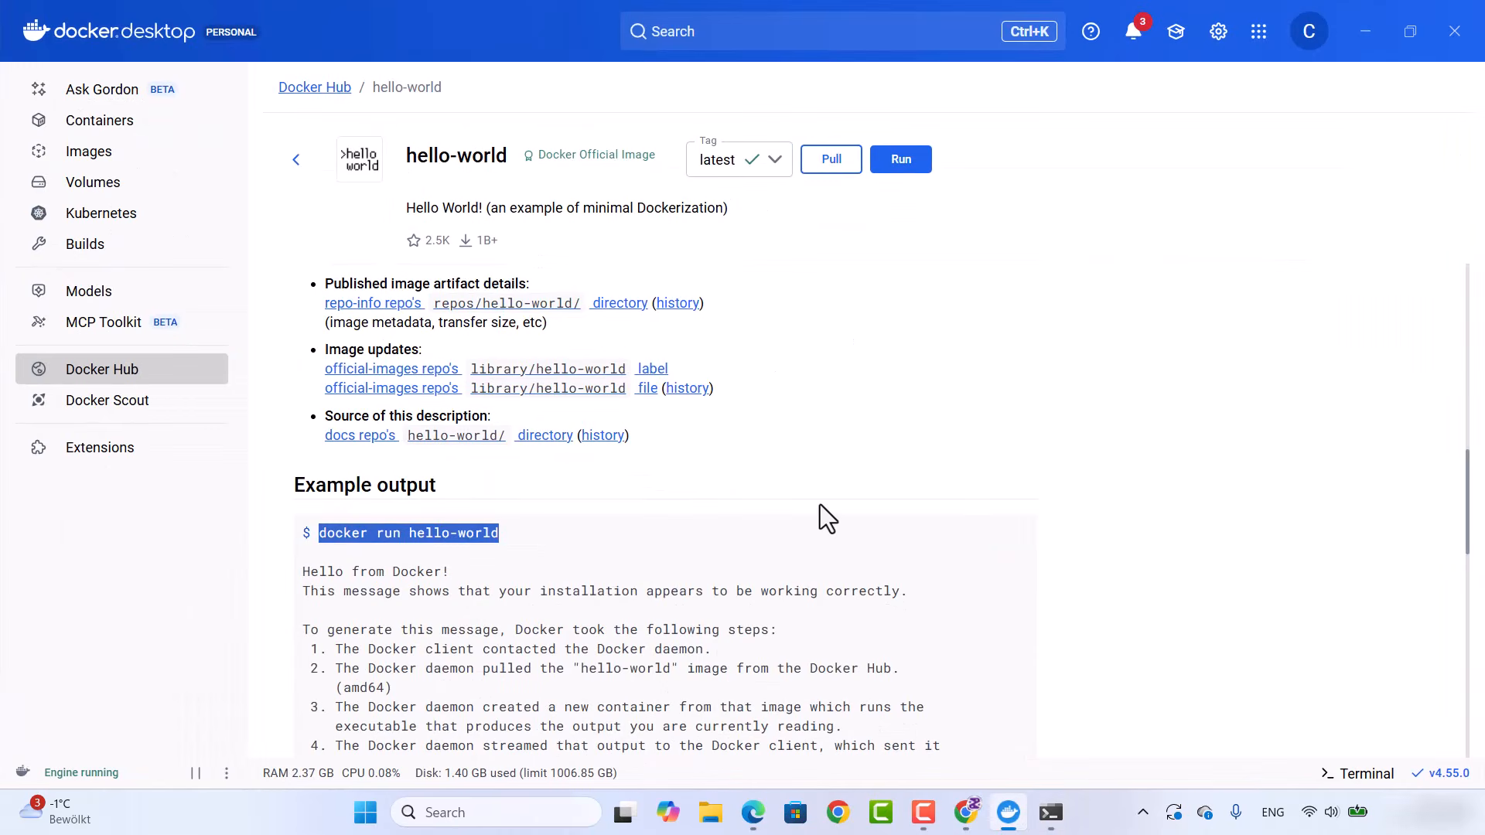
pyautogui.click(101, 155)
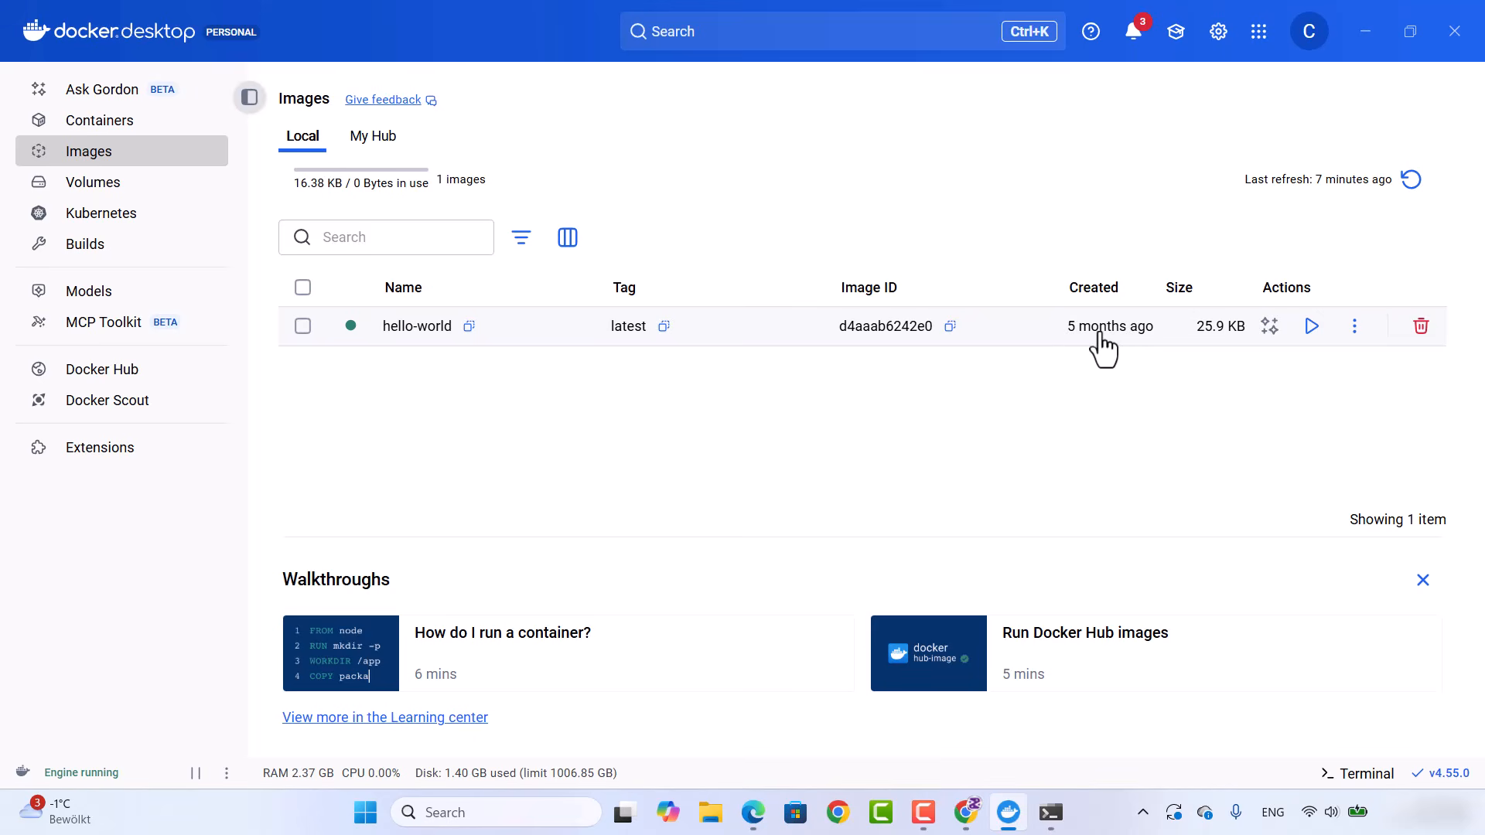
pyautogui.click(126, 120)
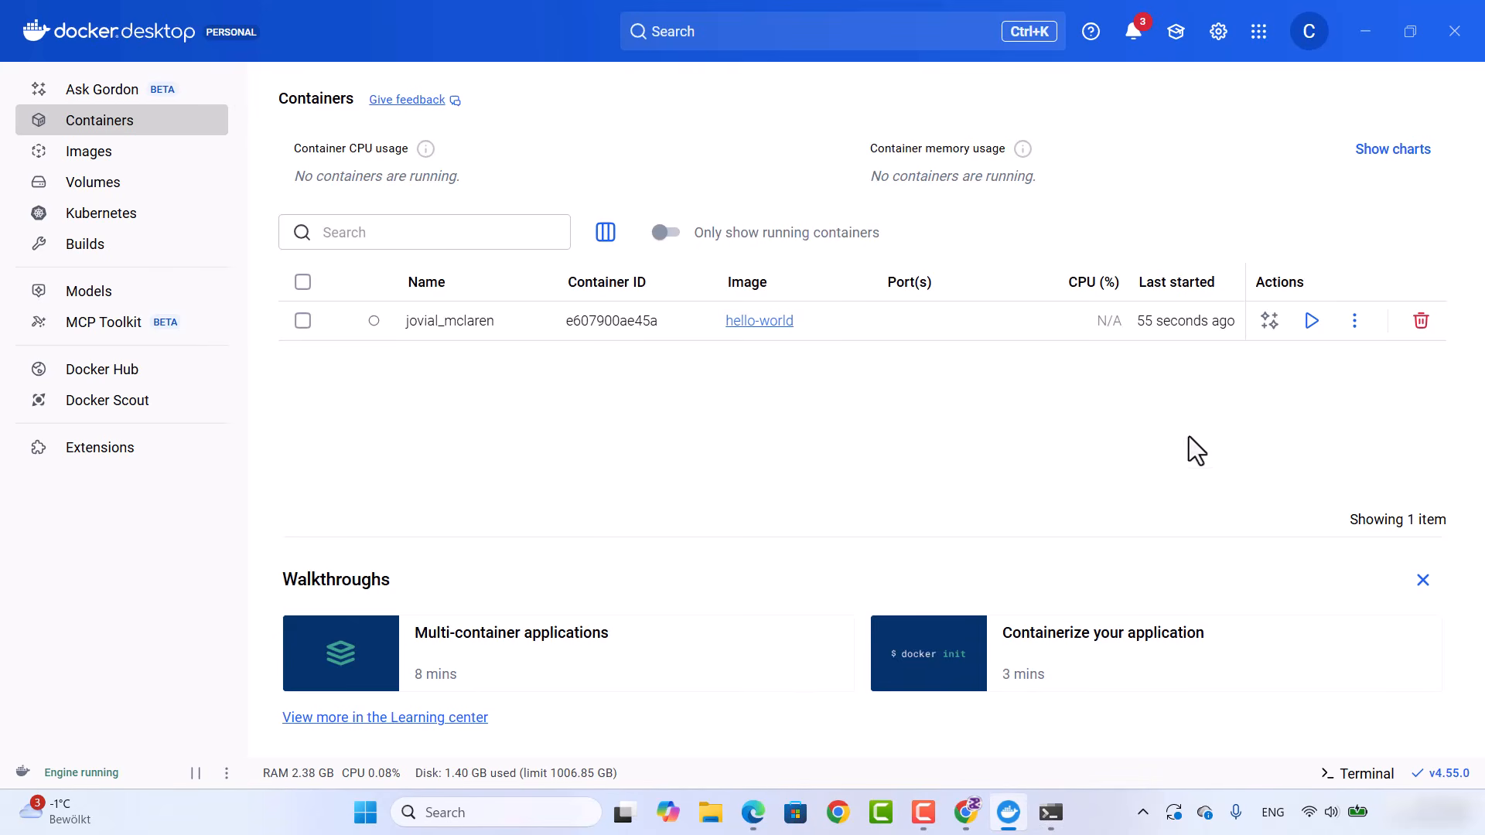
pyautogui.click(1365, 32)
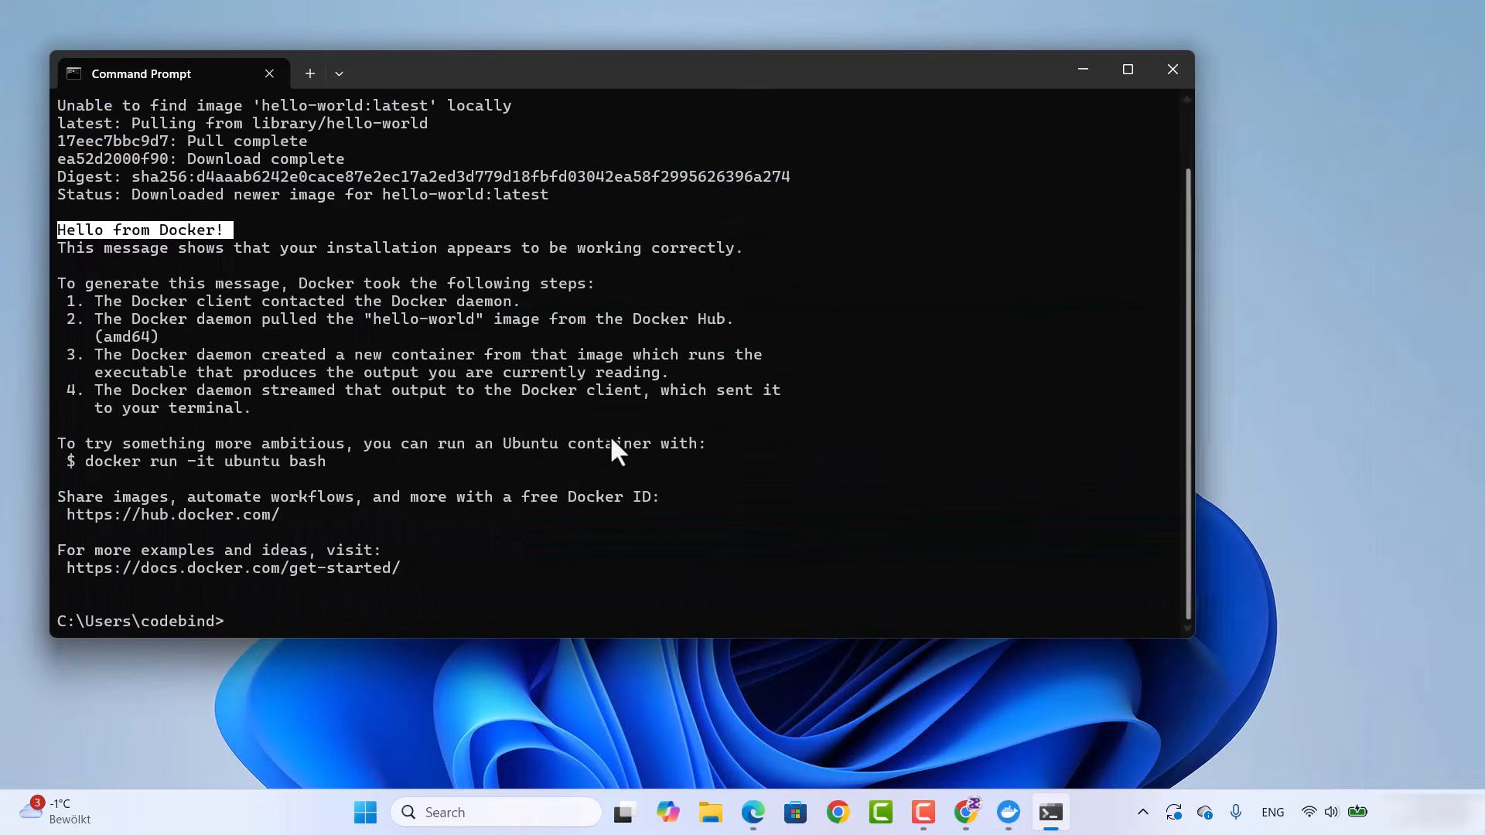
# Maximize Command Prompt, clear its output with cls, and list the local images with docker images
pyautogui.click(1128, 69)
pyautogui.write('cls')
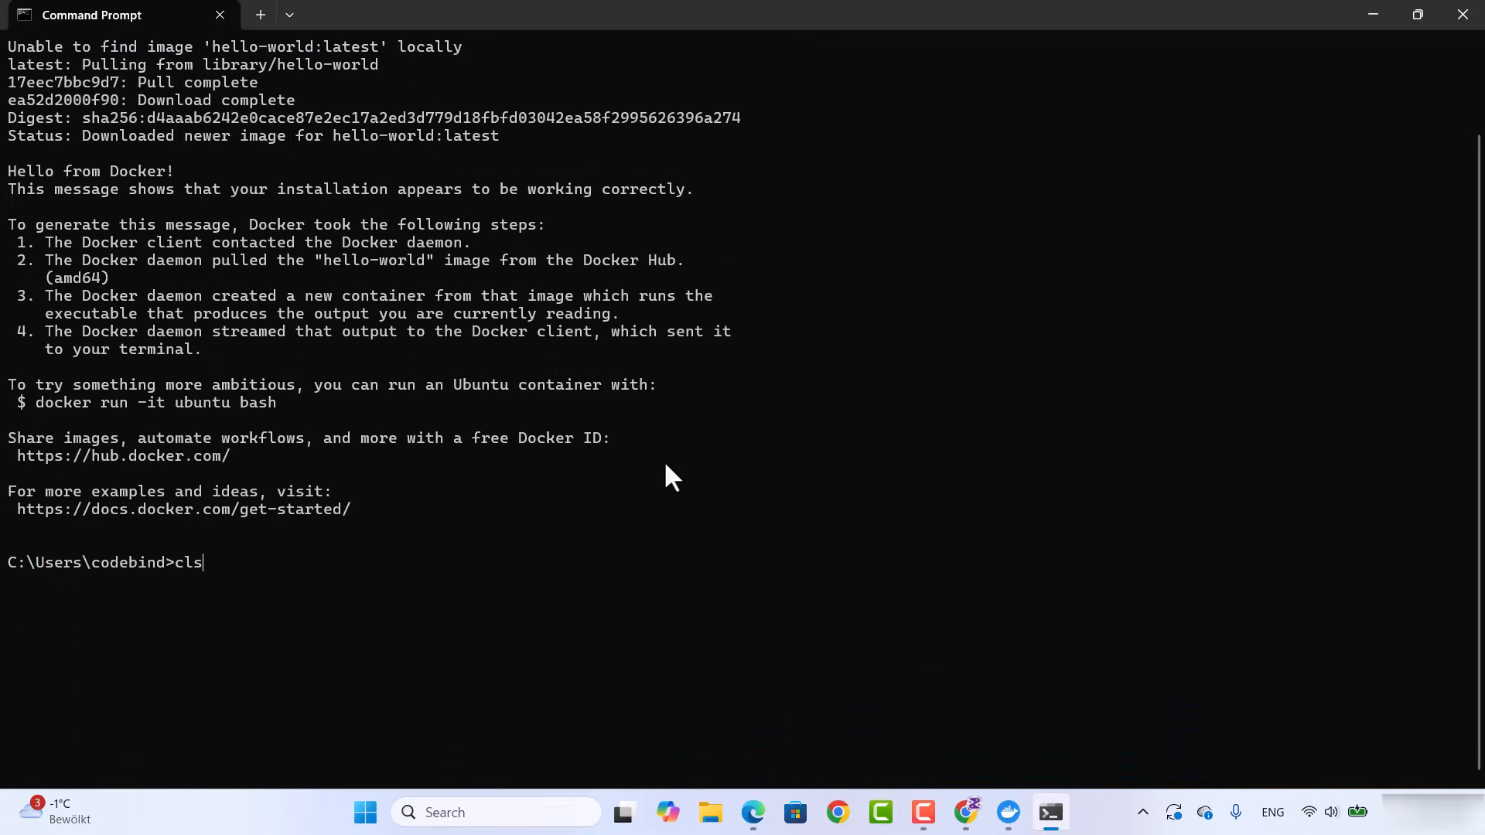
pyautogui.press('Return')
pyautogui.write('do')
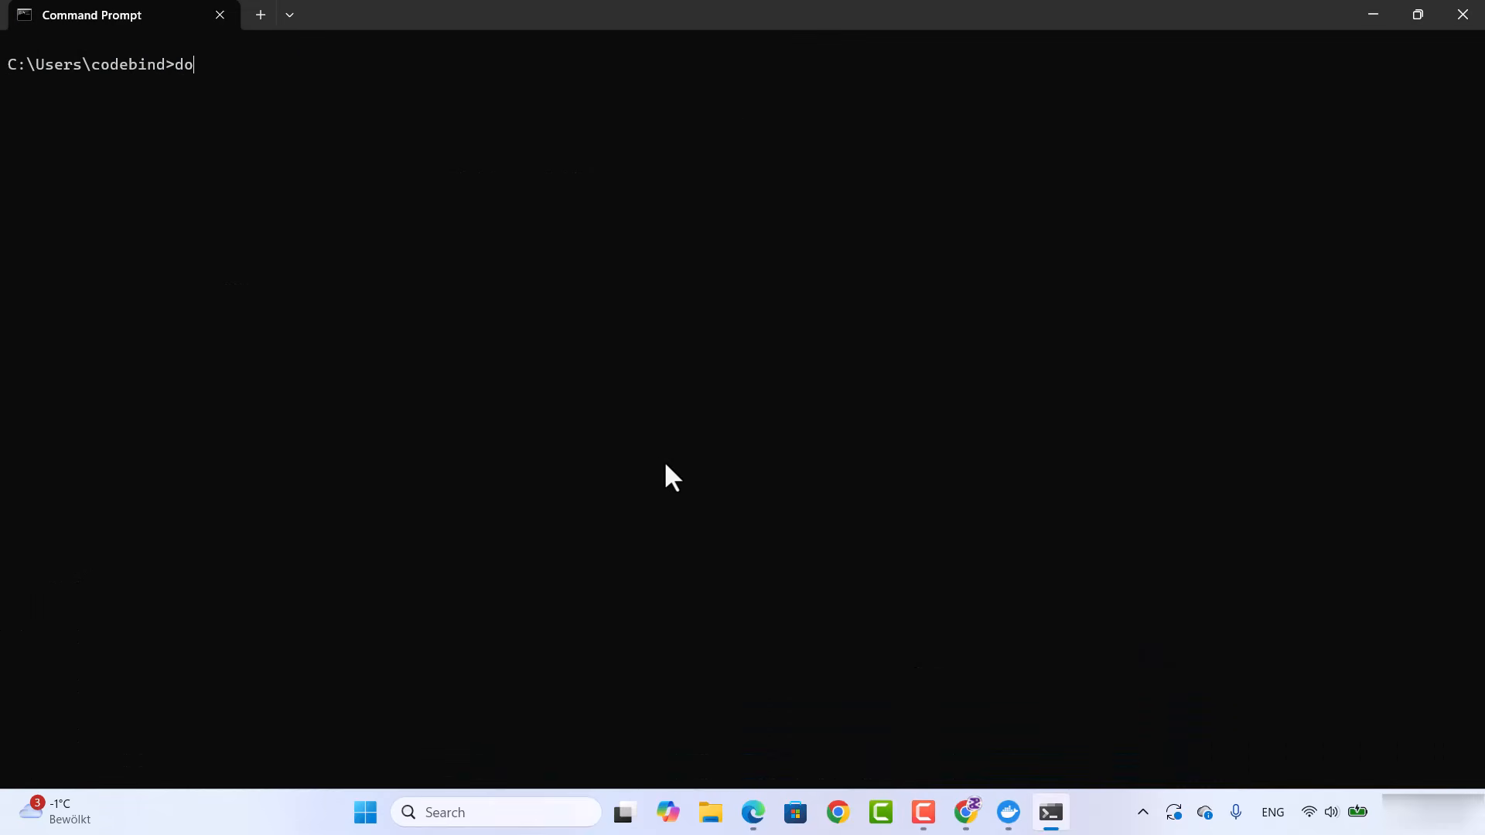
pyautogui.write('cker images')
pyautogui.press('Return')
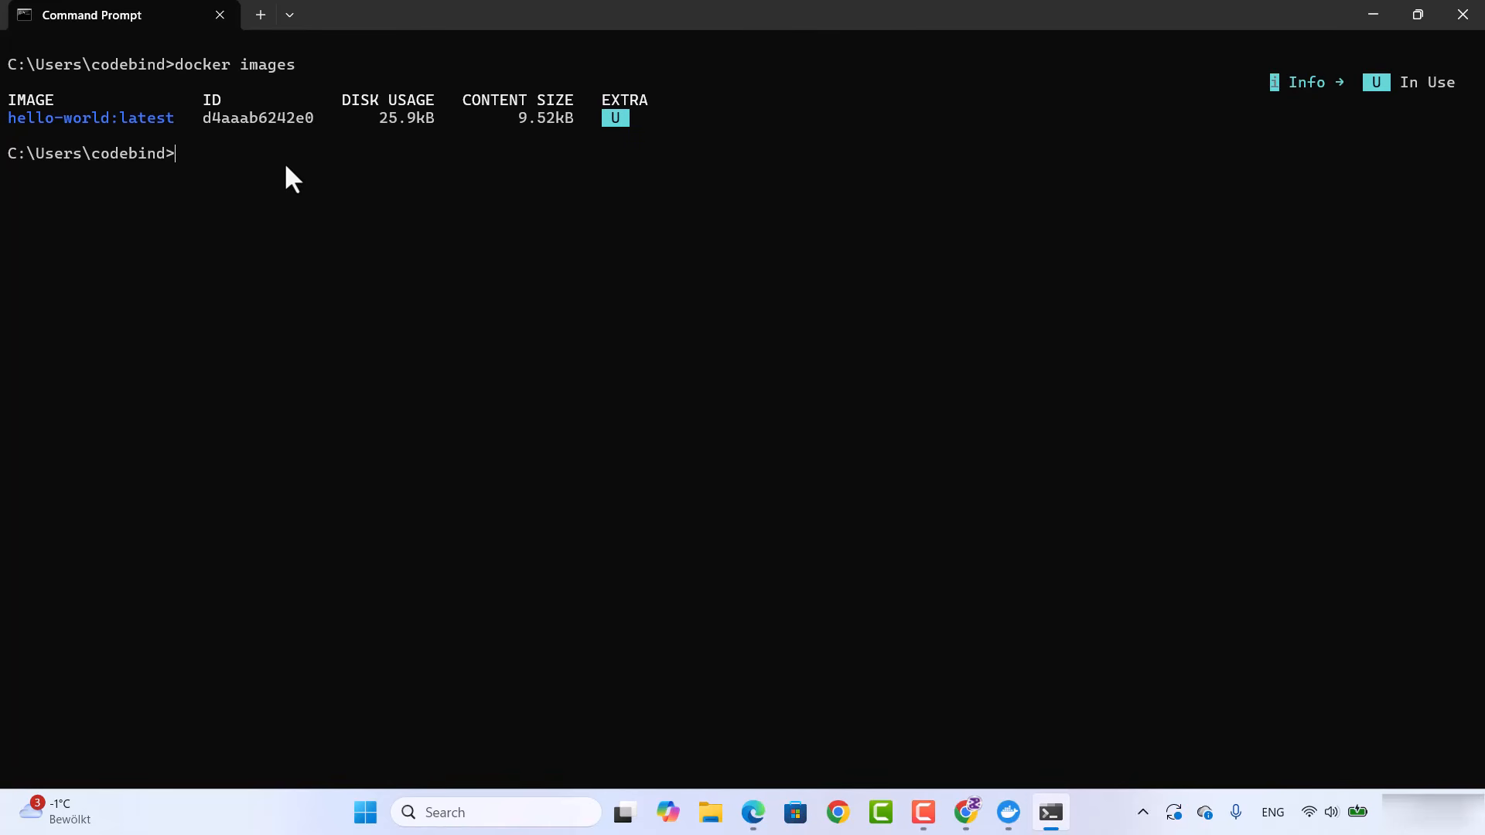
# List the running containers with docker ps and all containers with docker ps -a
pyautogui.write('docker ps')
pyautogui.press('Return')
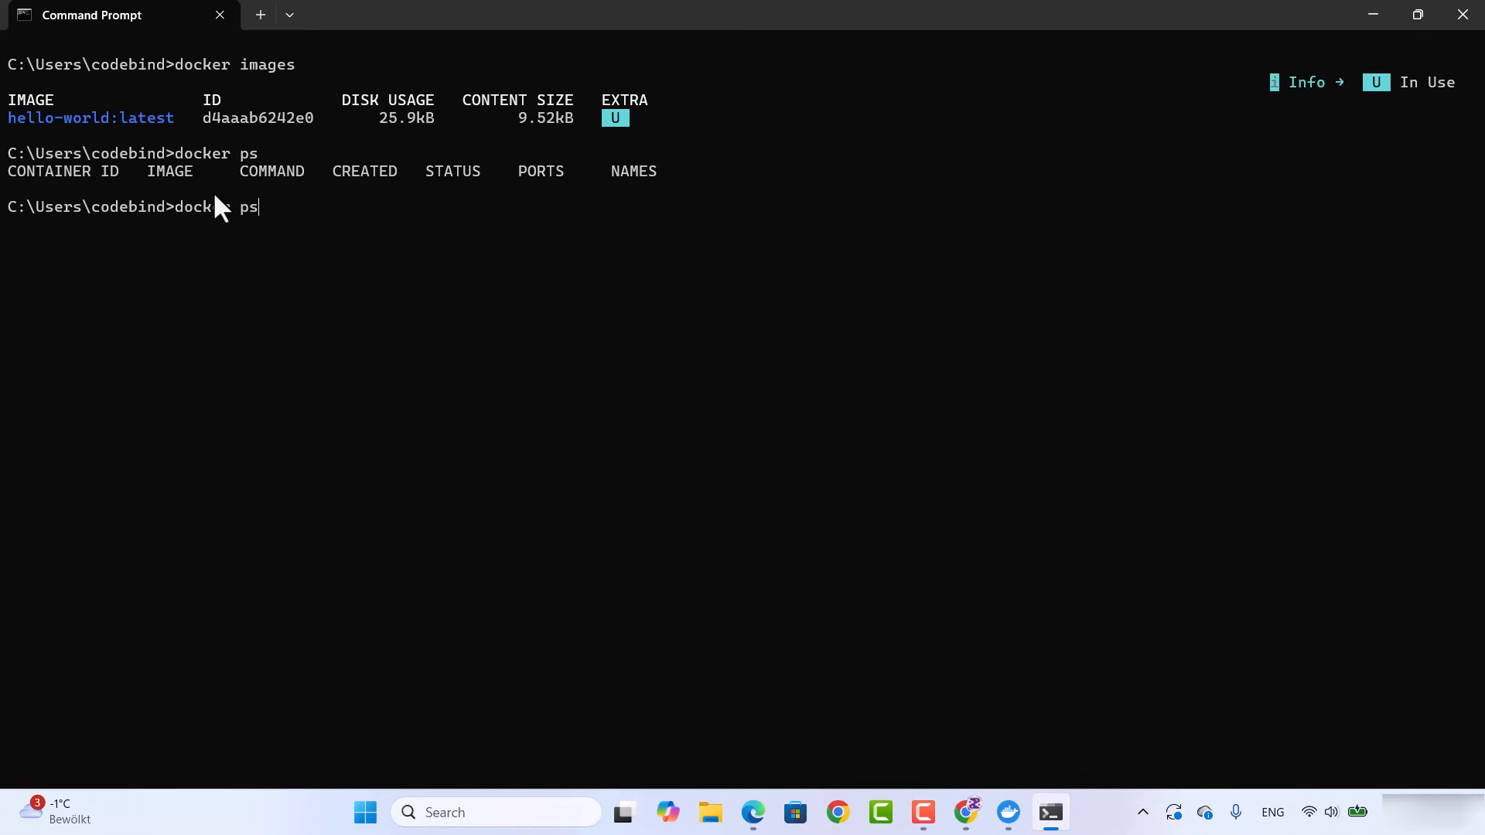
pyautogui.write('-')
pyautogui.write('a')
pyautogui.press('Return')
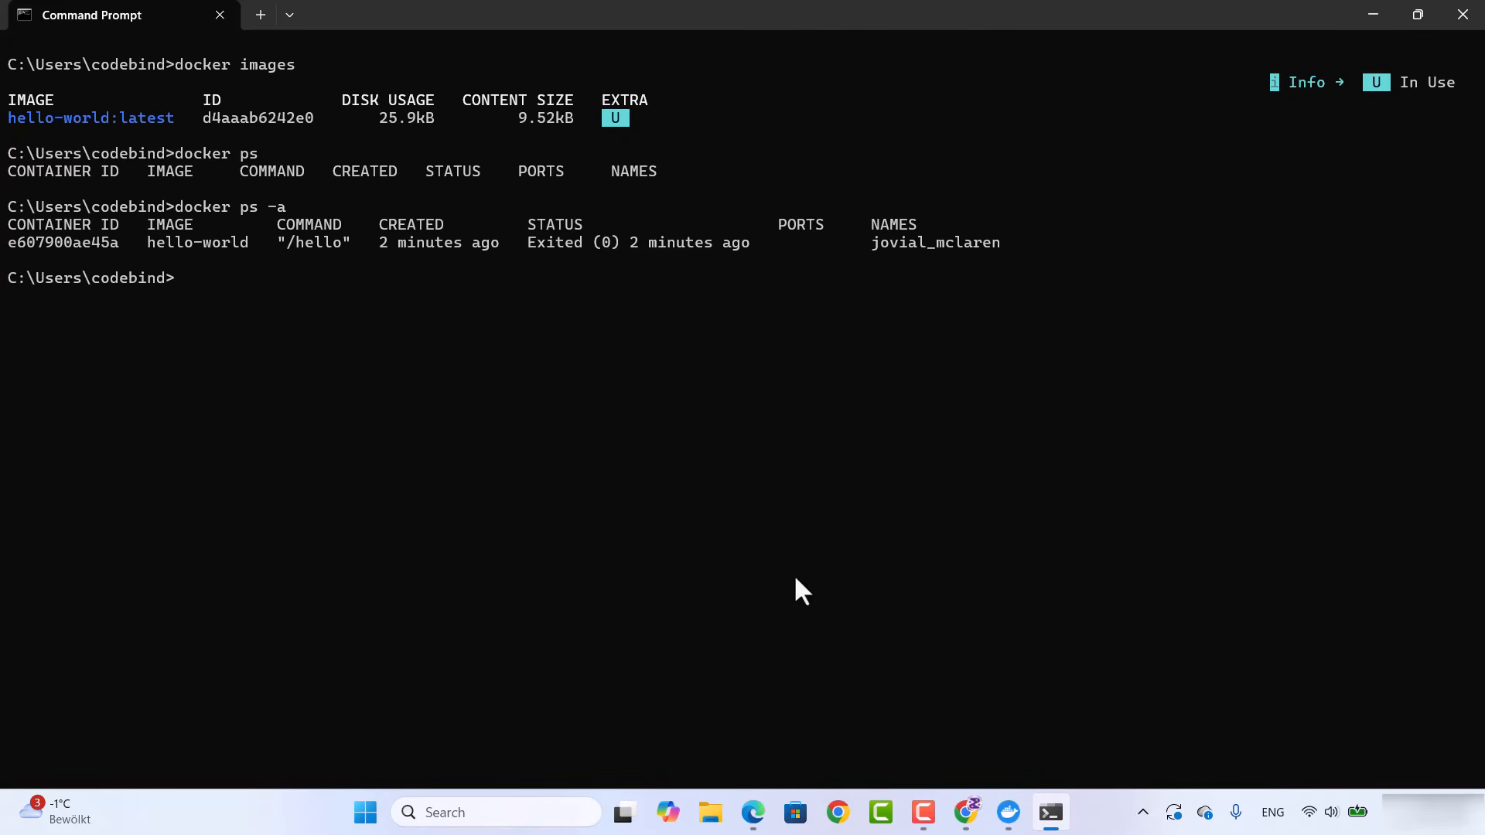
# Switch to Docker Desktop, search Docker Hub for "ubuntu", and open the official ubuntu image's page
pyautogui.click(1009, 812)
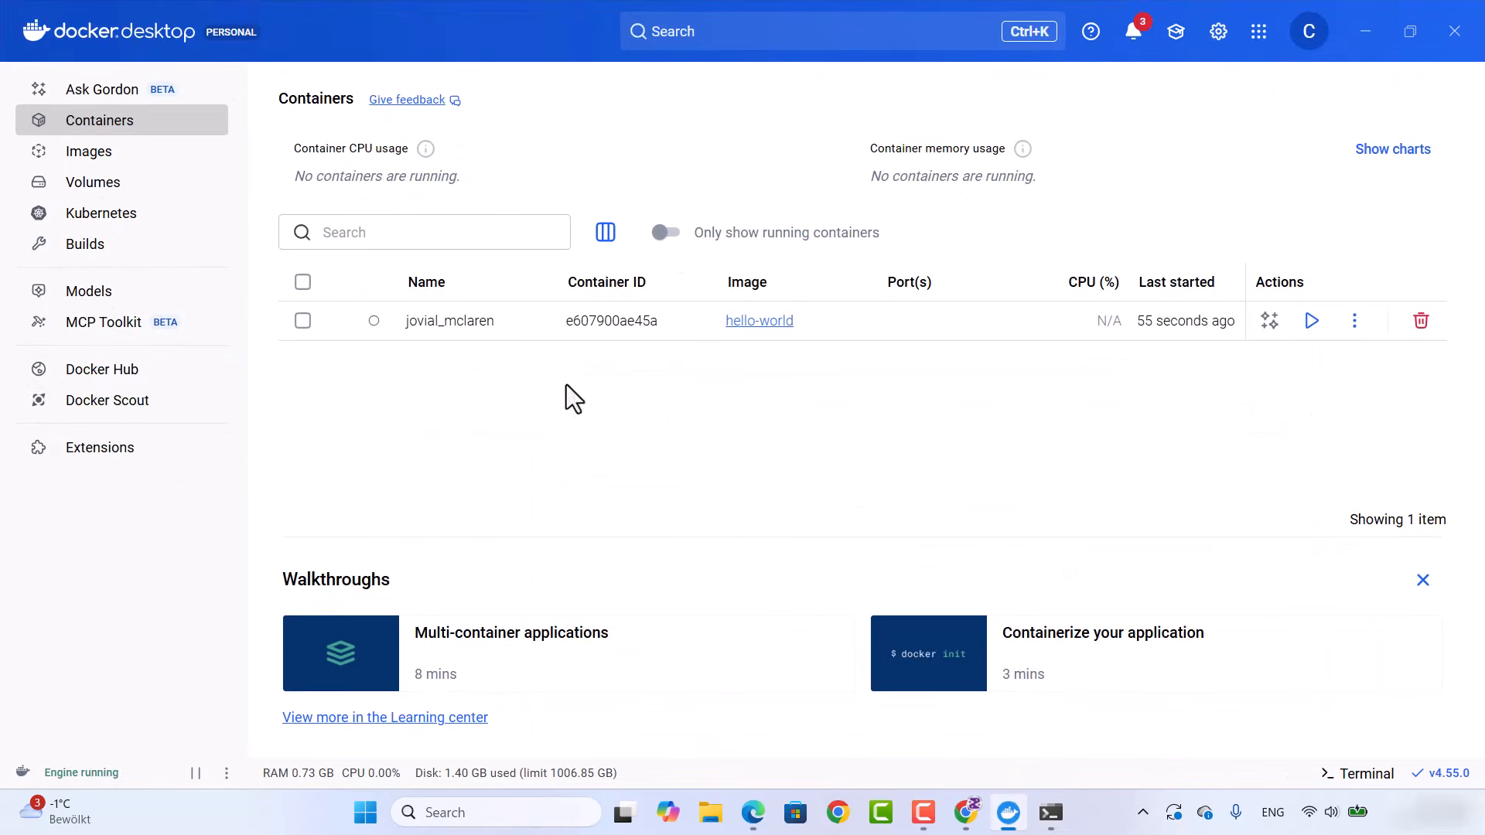
pyautogui.click(104, 376)
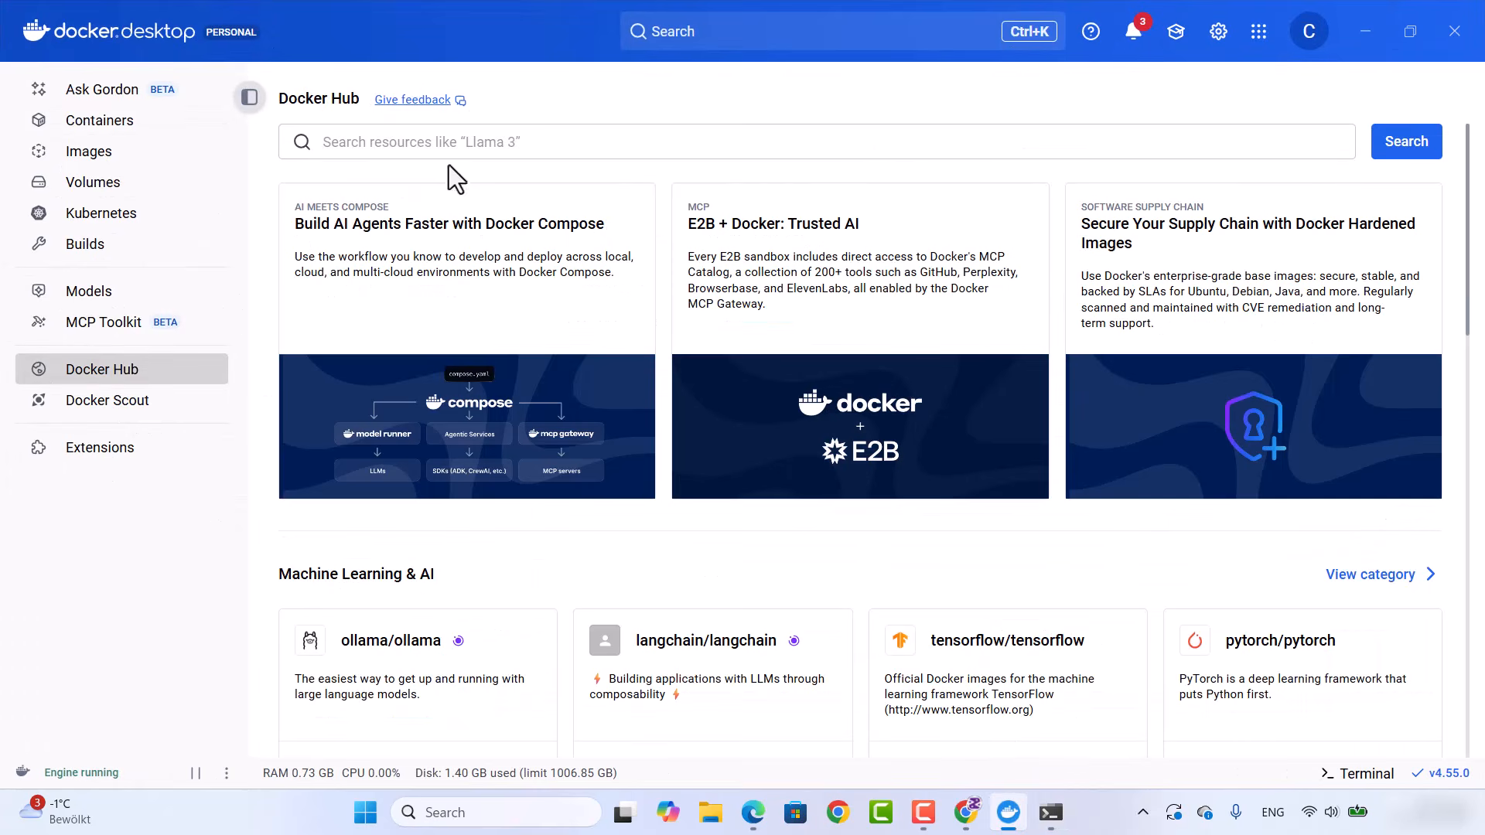
pyautogui.click(456, 147)
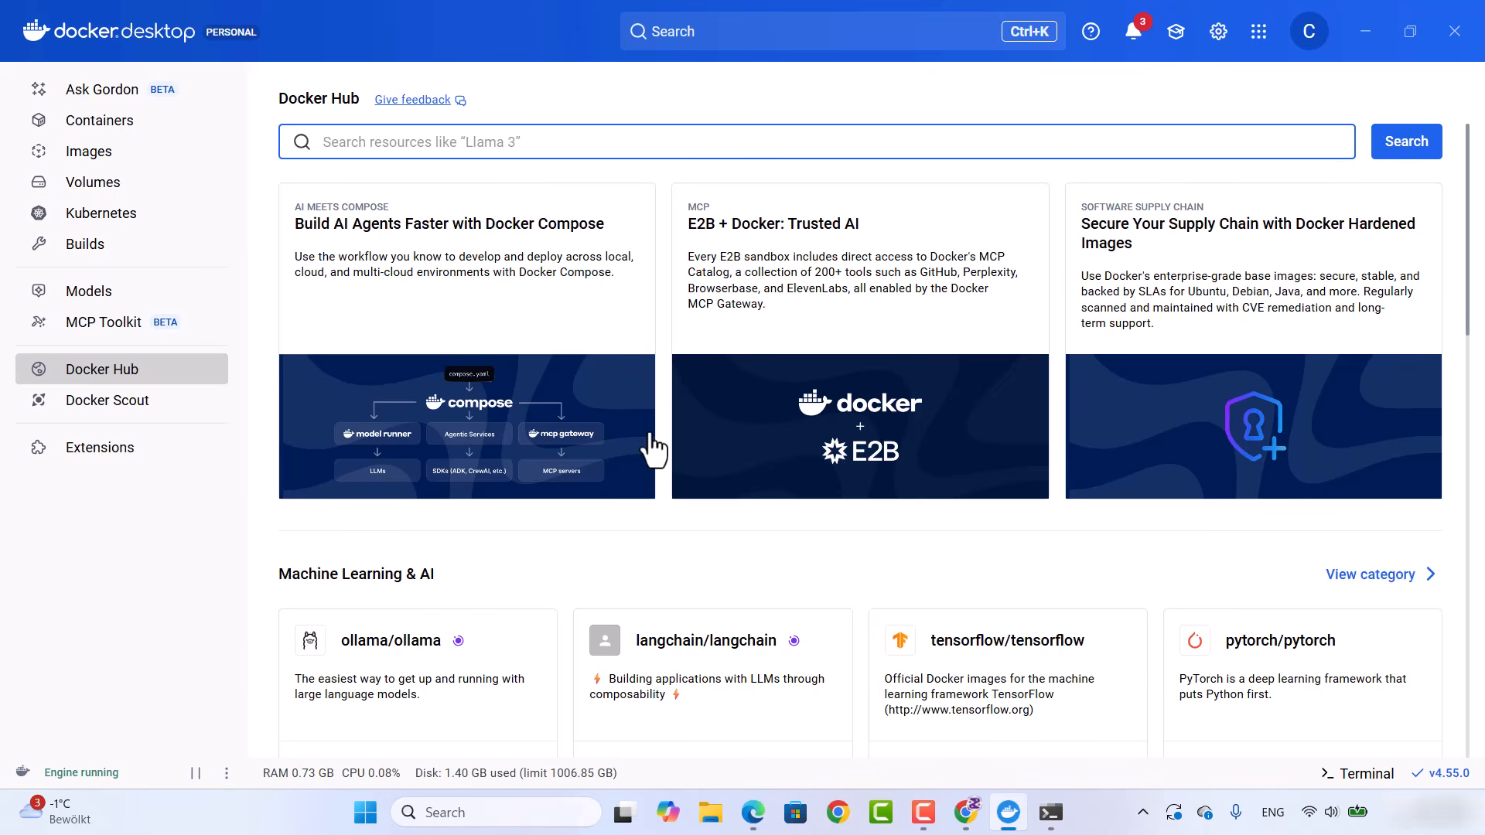
pyautogui.write('ubuntu')
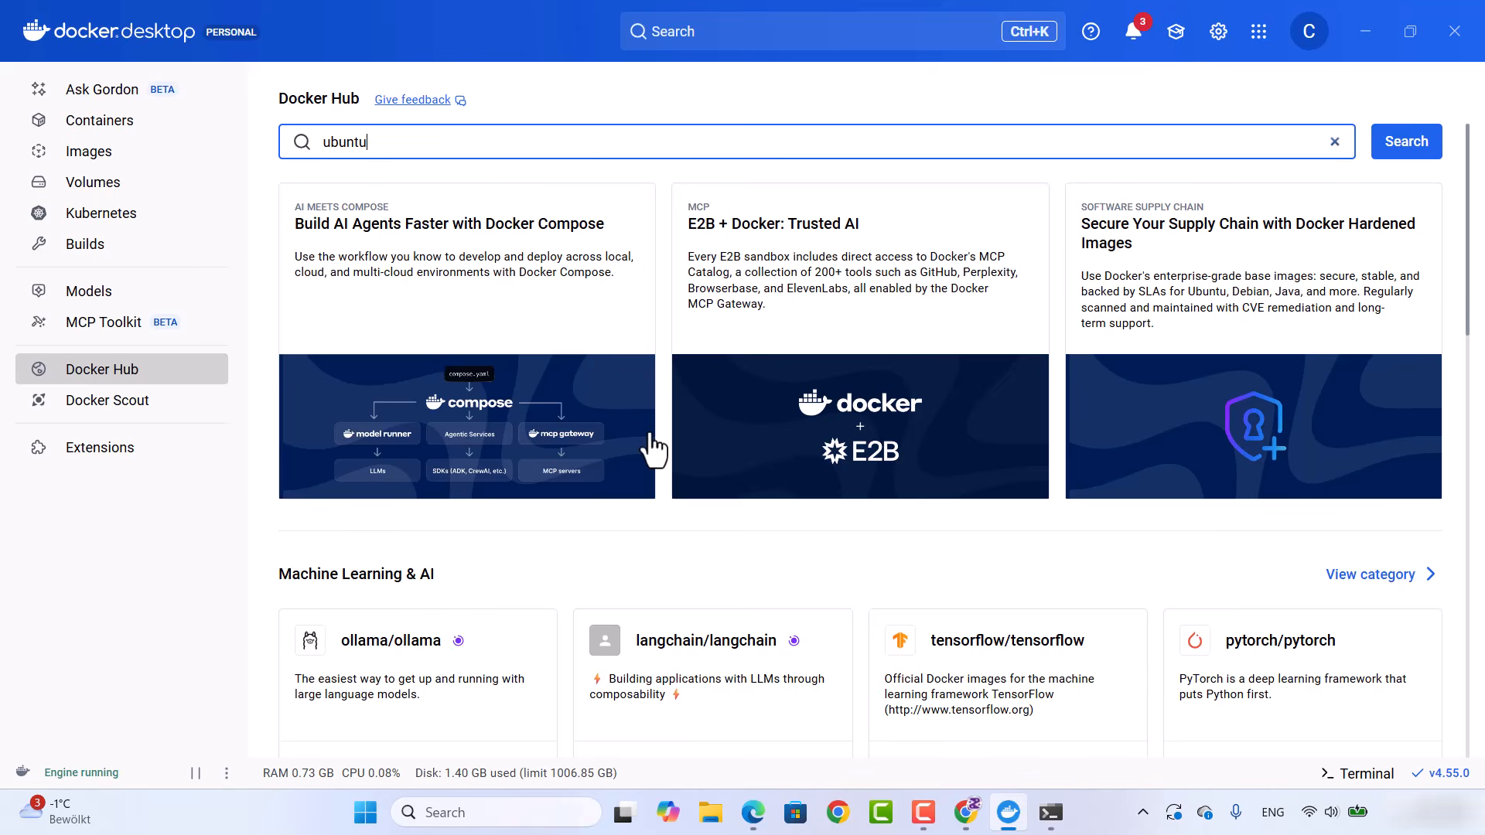
pyautogui.press('Return')
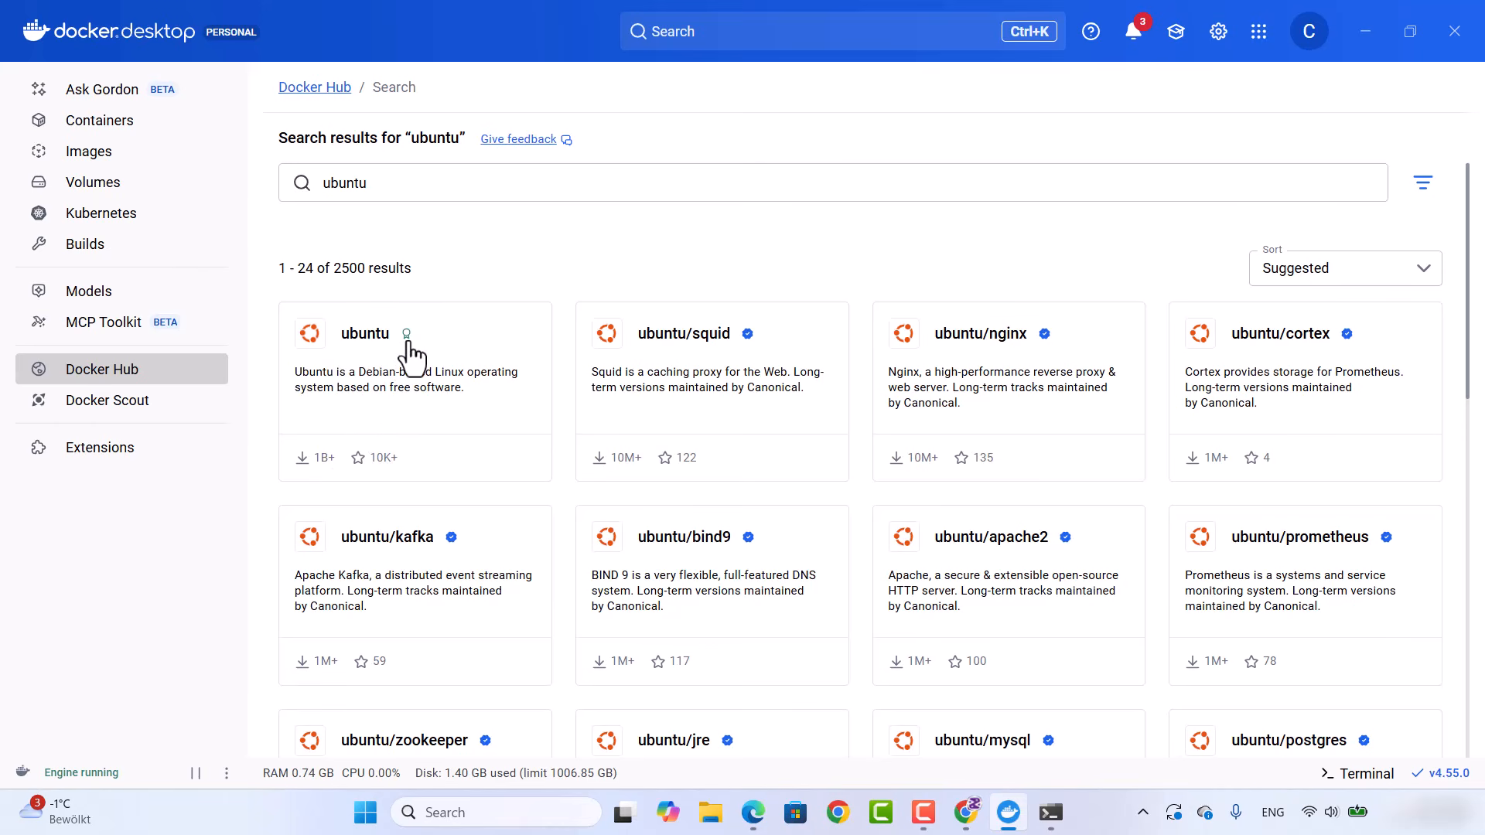
pyautogui.moveTo(406, 338)
pyautogui.click(379, 386)
# Examine the ubuntu image's overview, from its supported tags to its related content, and its list of available tags
pyautogui.scroll(-4, 496, 410)
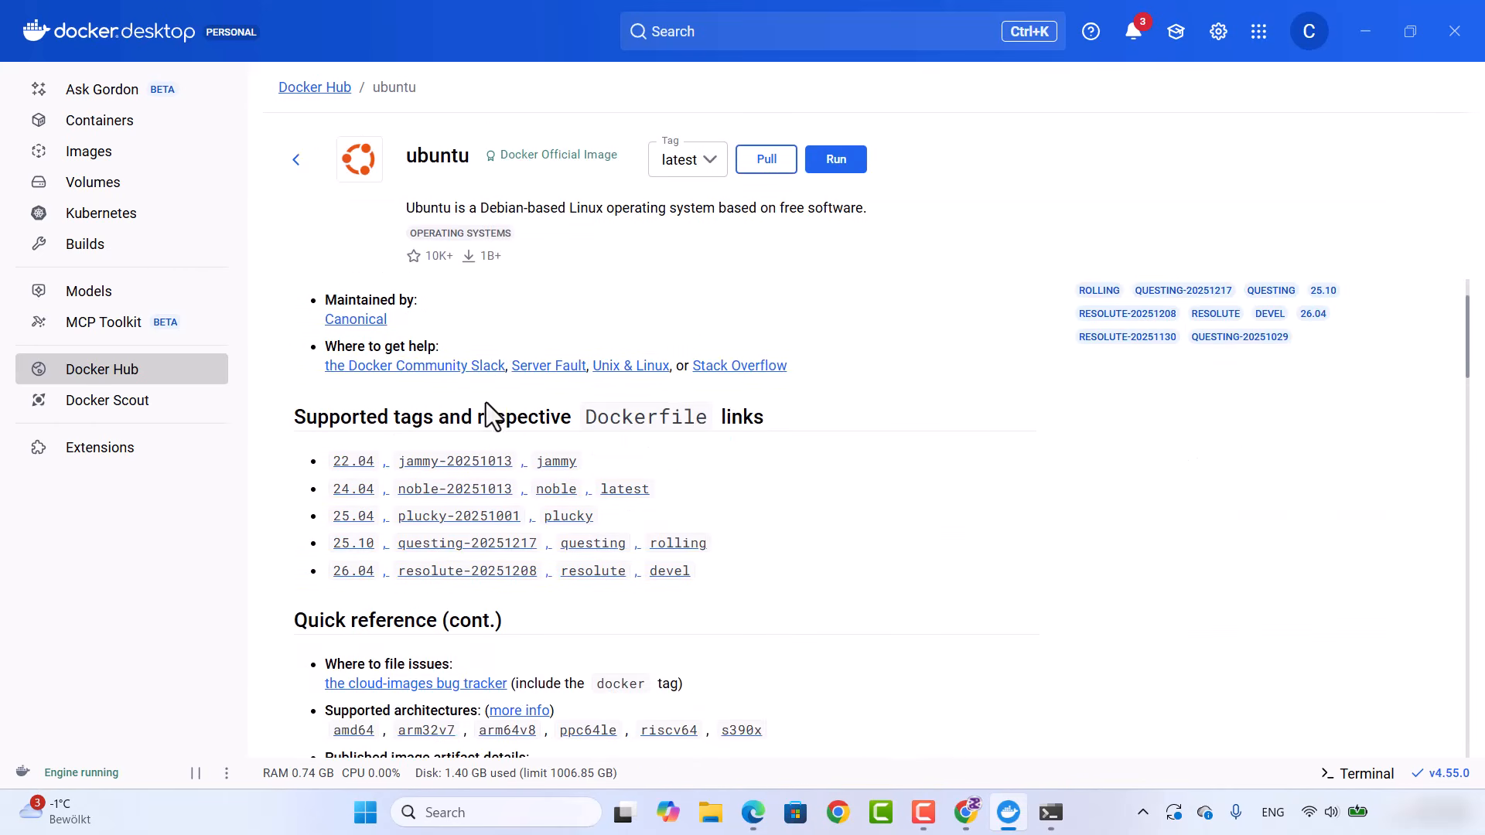
pyautogui.scroll(-12, 615, 530)
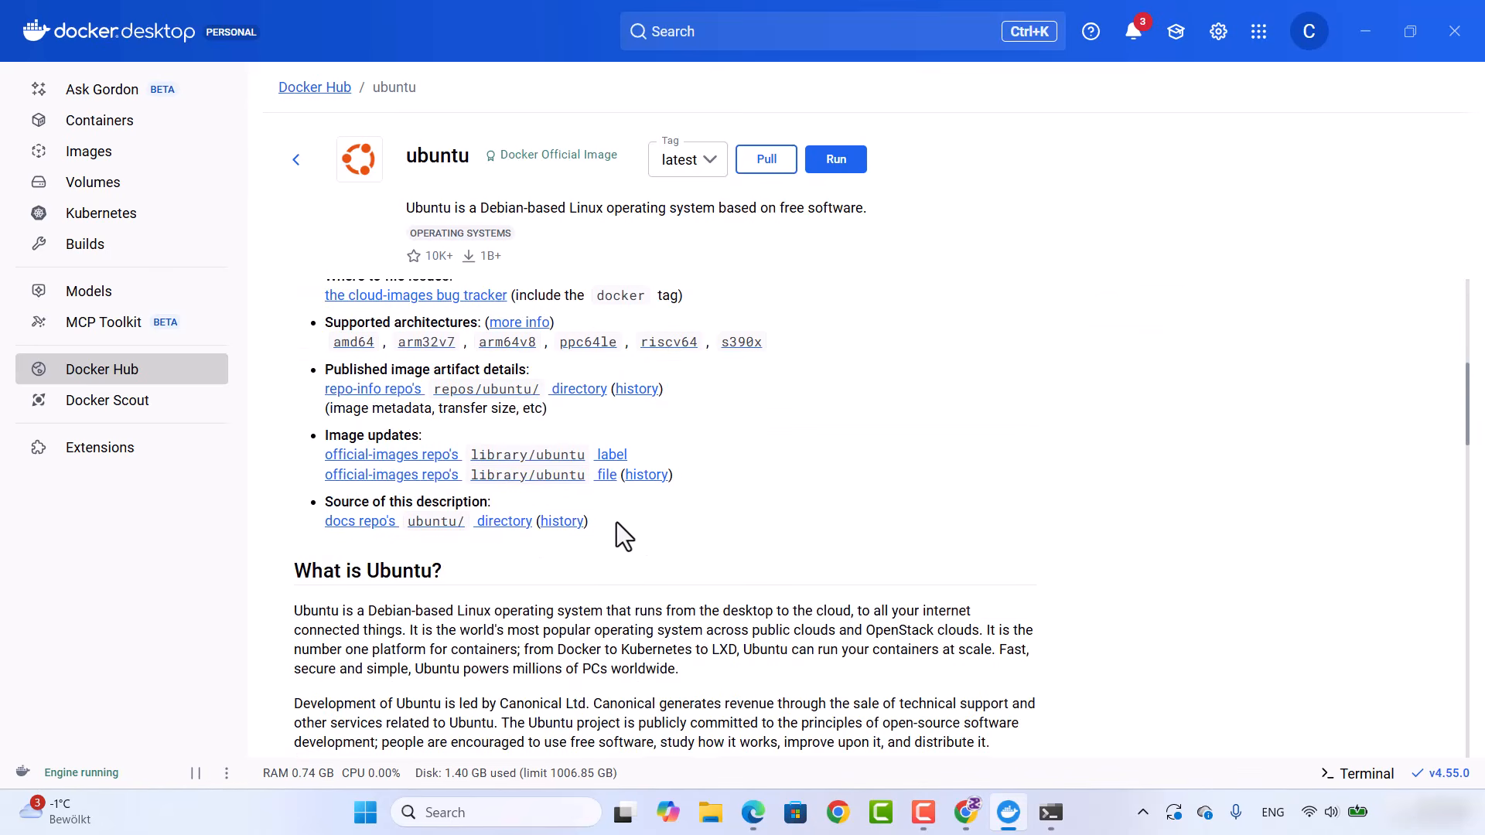
pyautogui.scroll(-15, 659, 507)
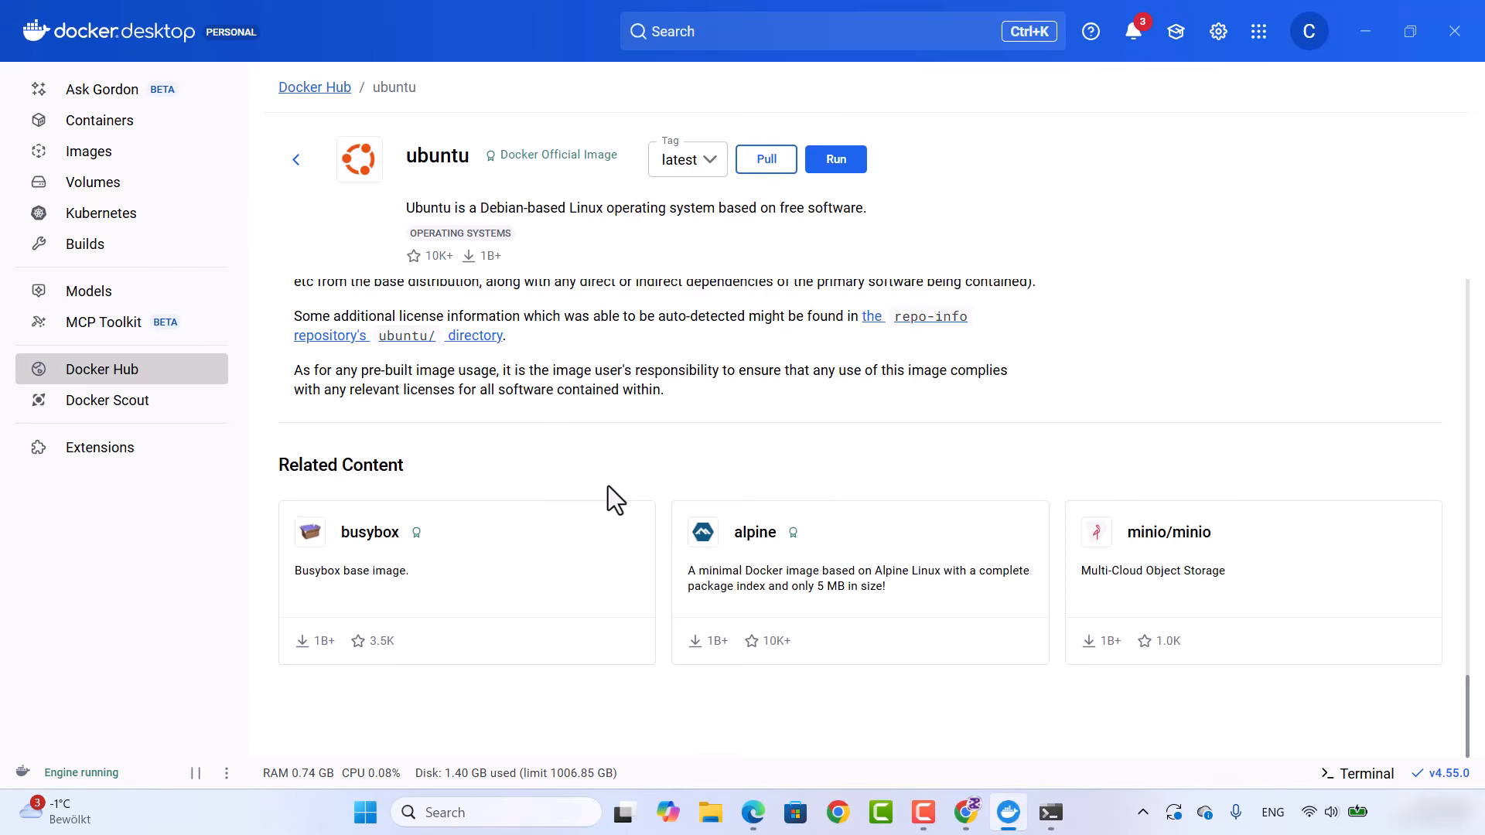
pyautogui.scroll(3, 611, 495)
pyautogui.scroll(15, 739, 498)
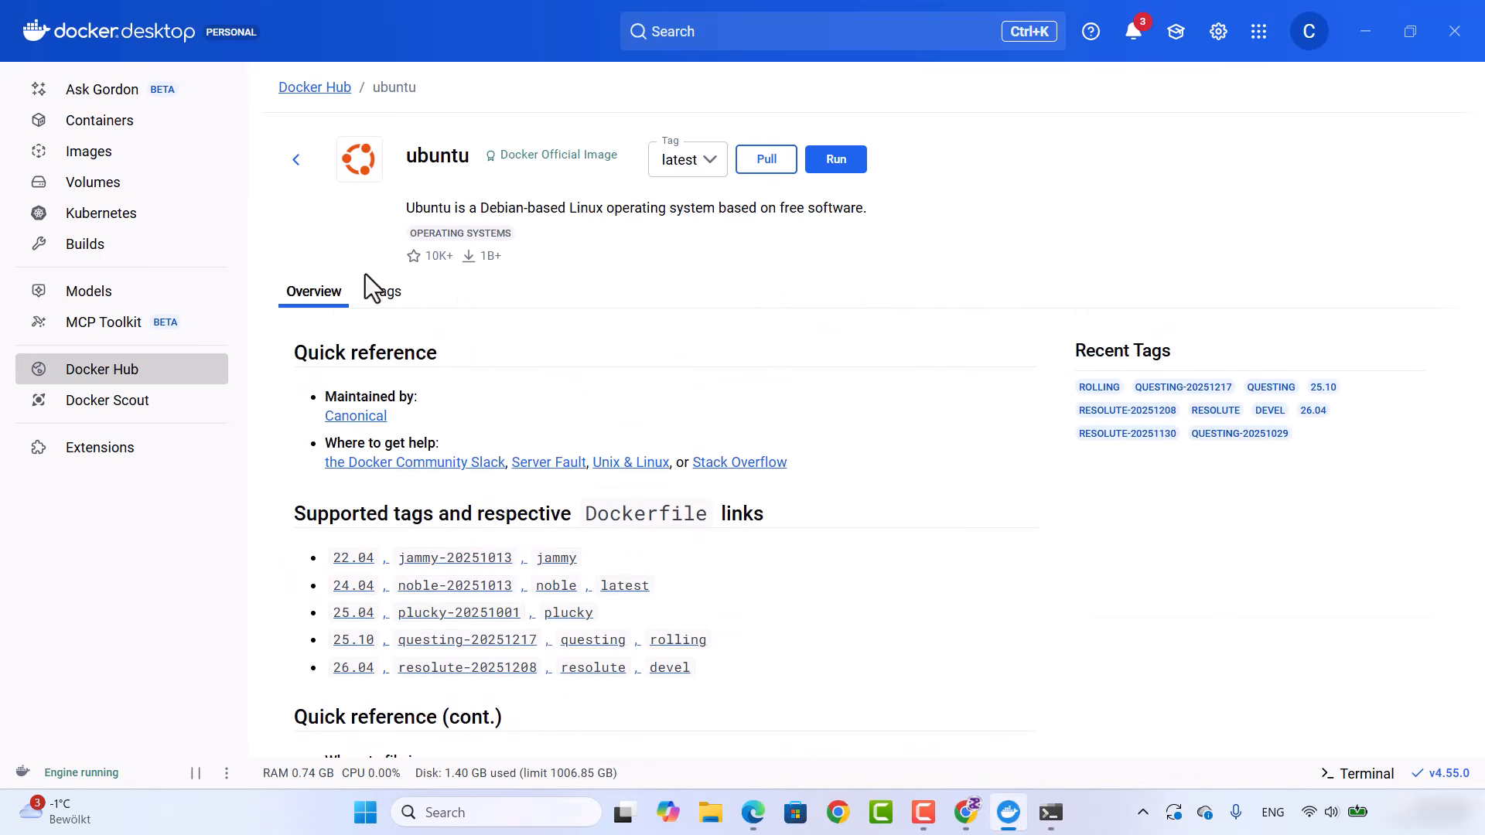
pyautogui.click(387, 293)
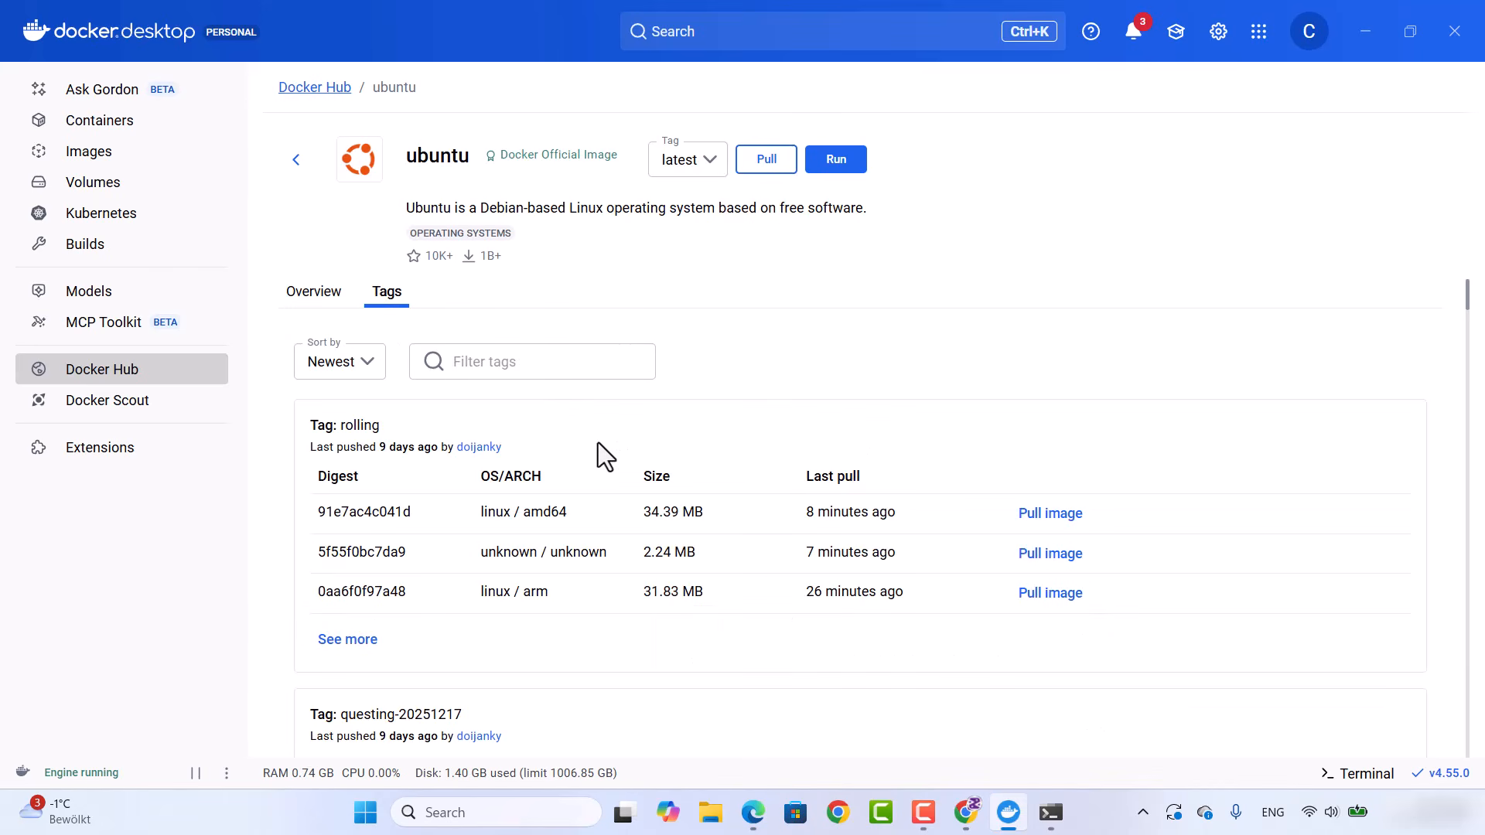
pyautogui.scroll(-3, 597, 443)
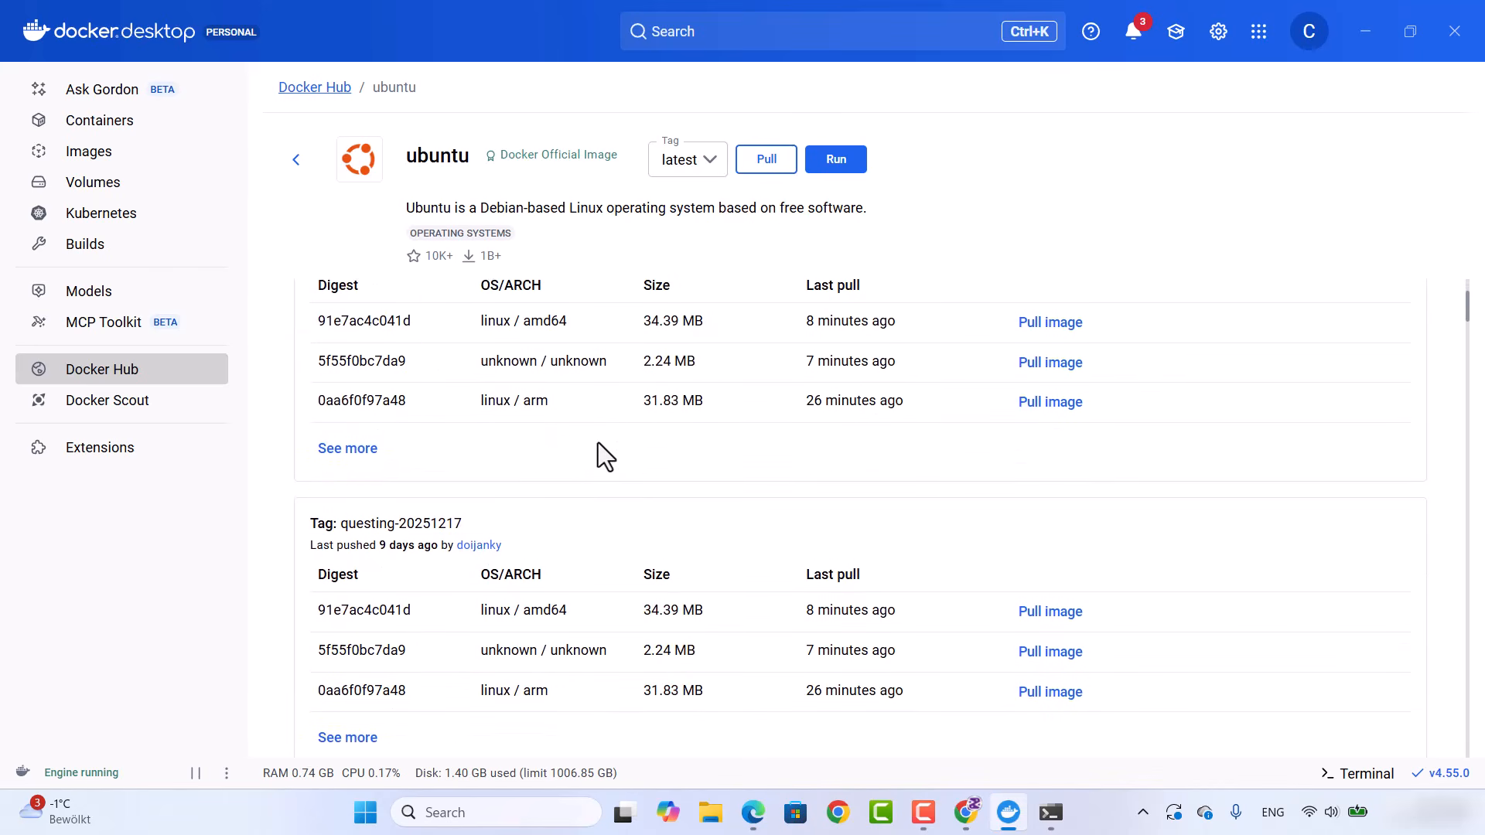
pyautogui.scroll(-5, 676, 518)
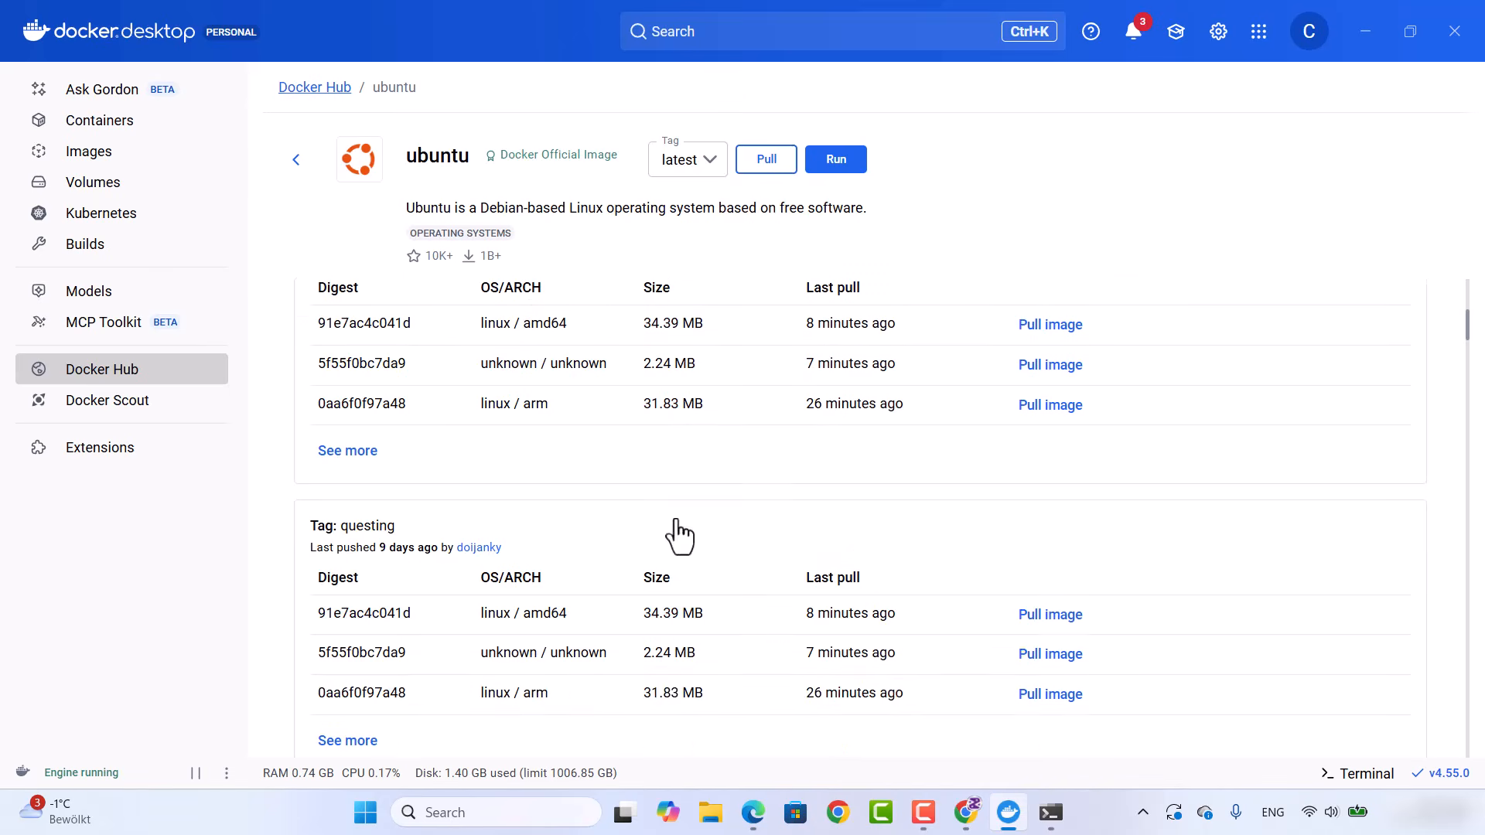
pyautogui.scroll(7, 399, 323)
pyautogui.scroll(3, 399, 323)
# Pull the ubuntu image with the latest tag and open the list of local images
pyautogui.click(766, 163)
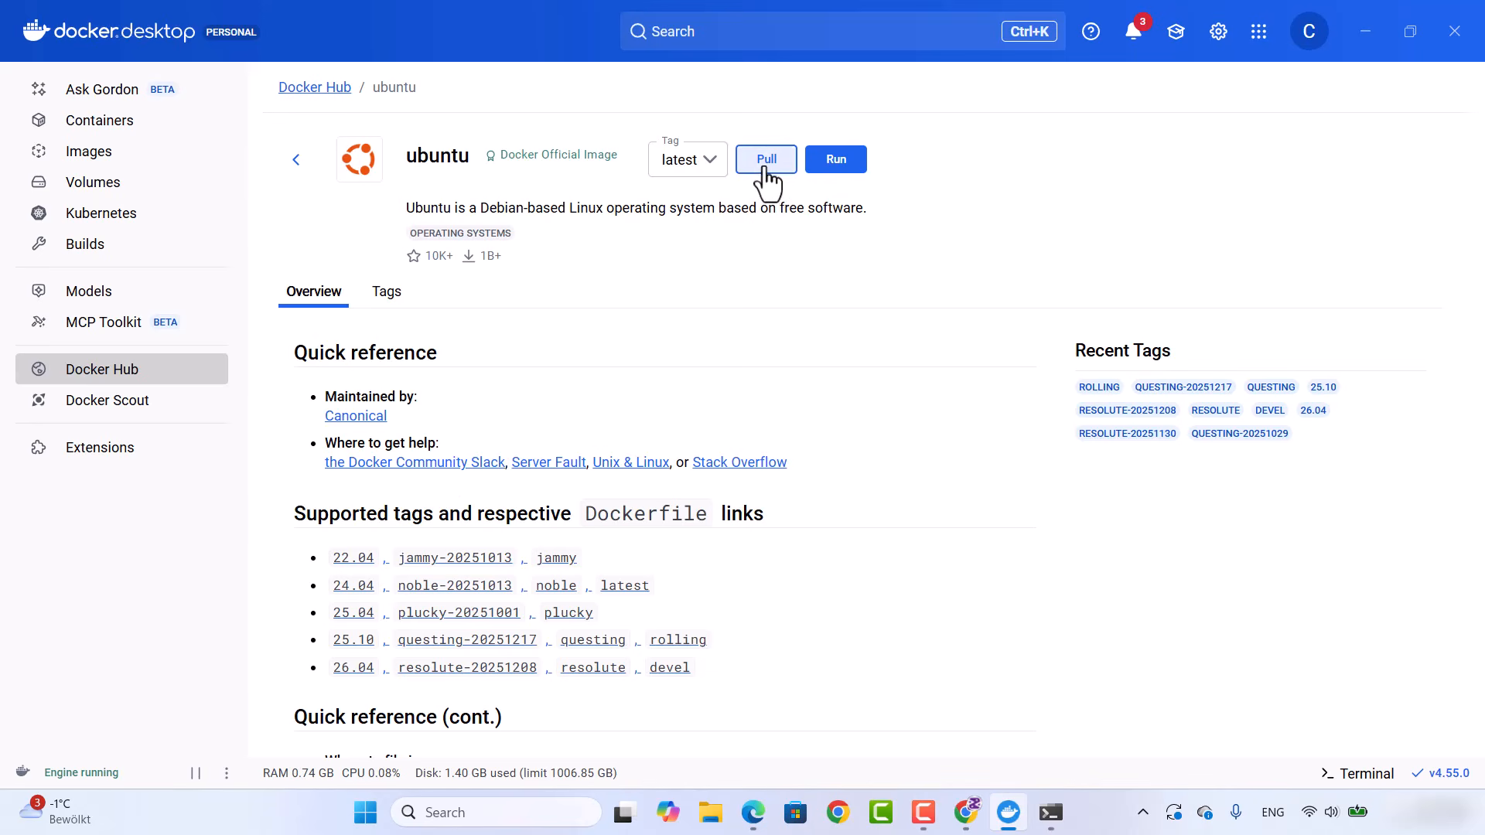
pyautogui.click(91, 153)
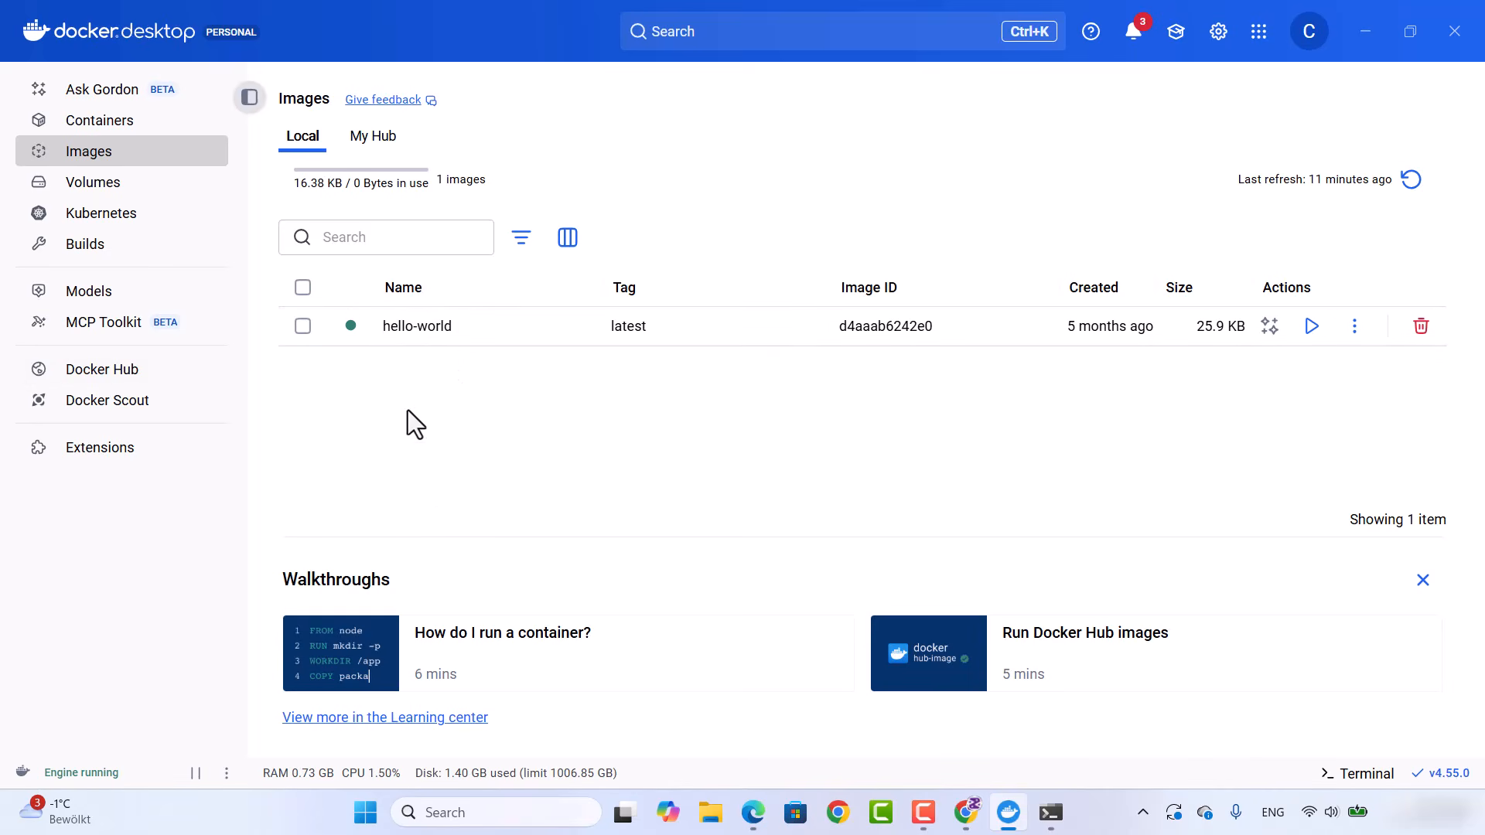